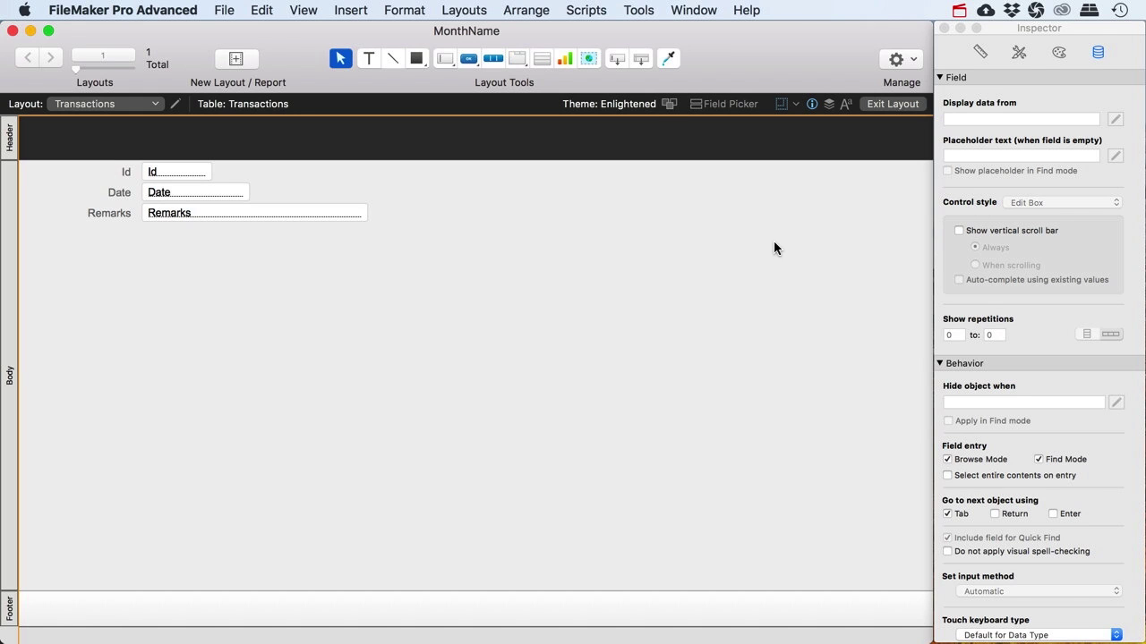
Step: Leave layout editing and review the database's table list and the Id, Date and Remarks fields of the Transactions table
left_click(881, 104)
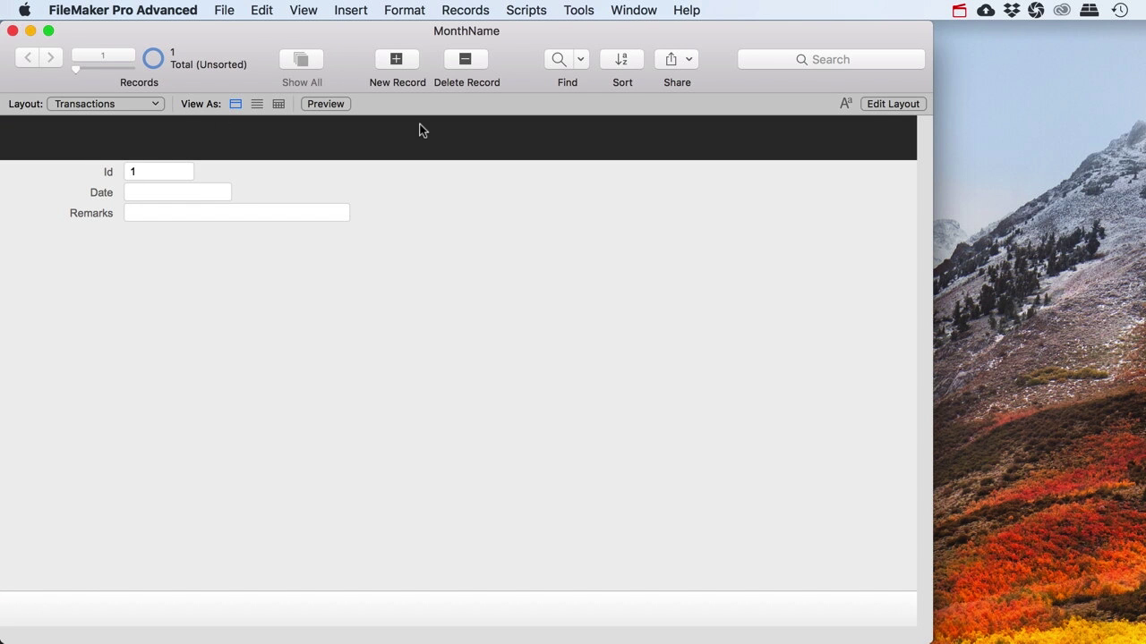
left_click(222, 11)
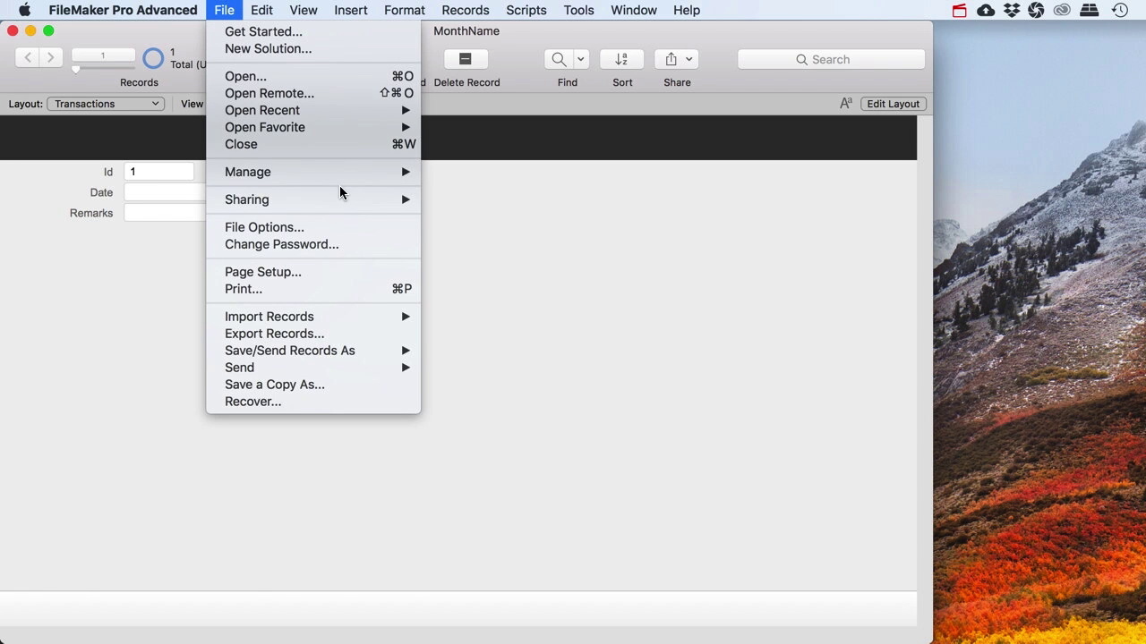
mouse_move(340, 172)
left_click(492, 172)
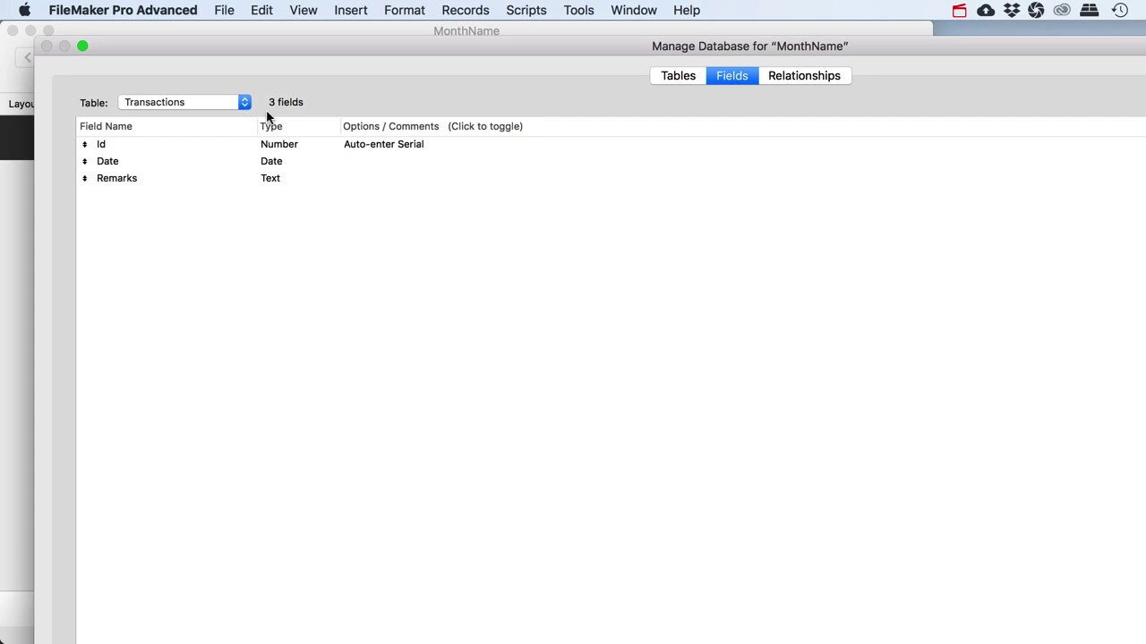
left_click(682, 76)
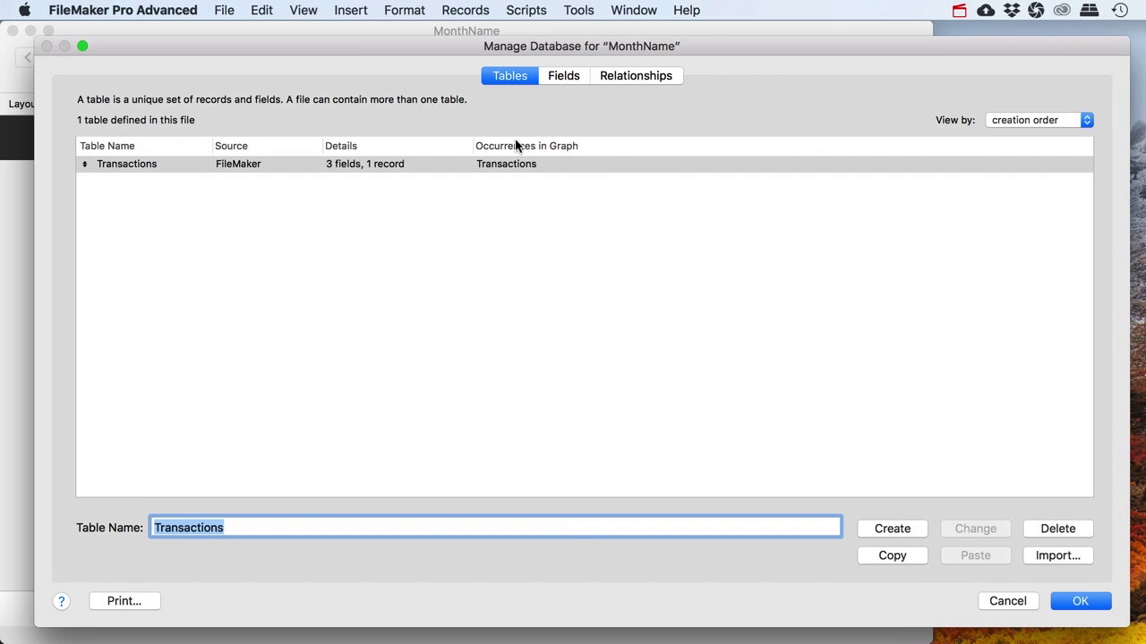
left_click(554, 79)
left_click(105, 146)
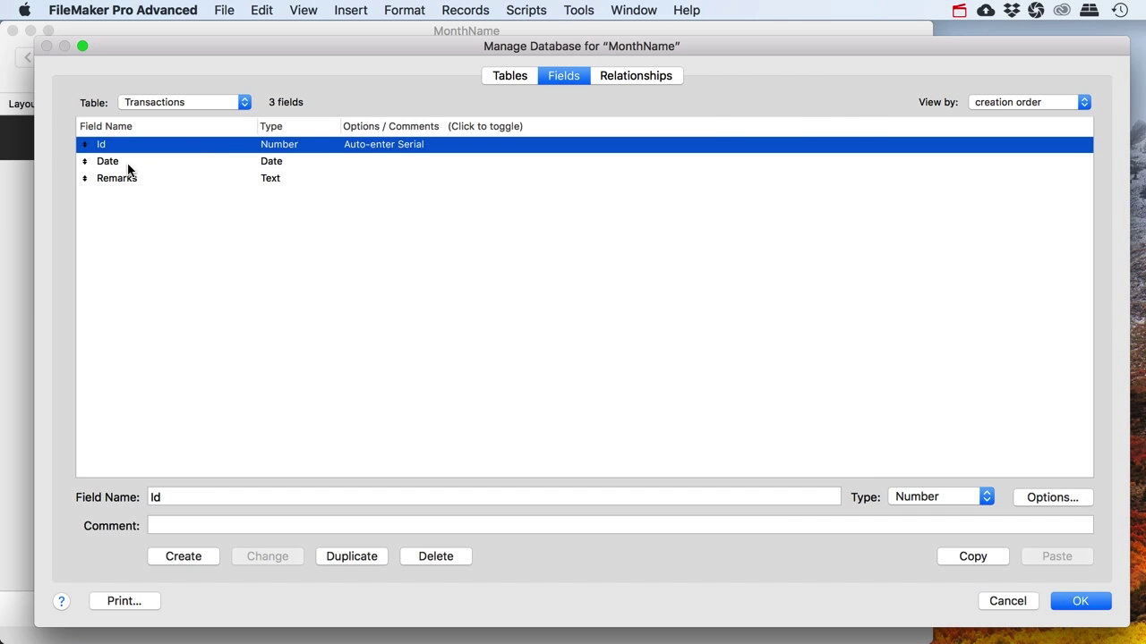
left_click(114, 160)
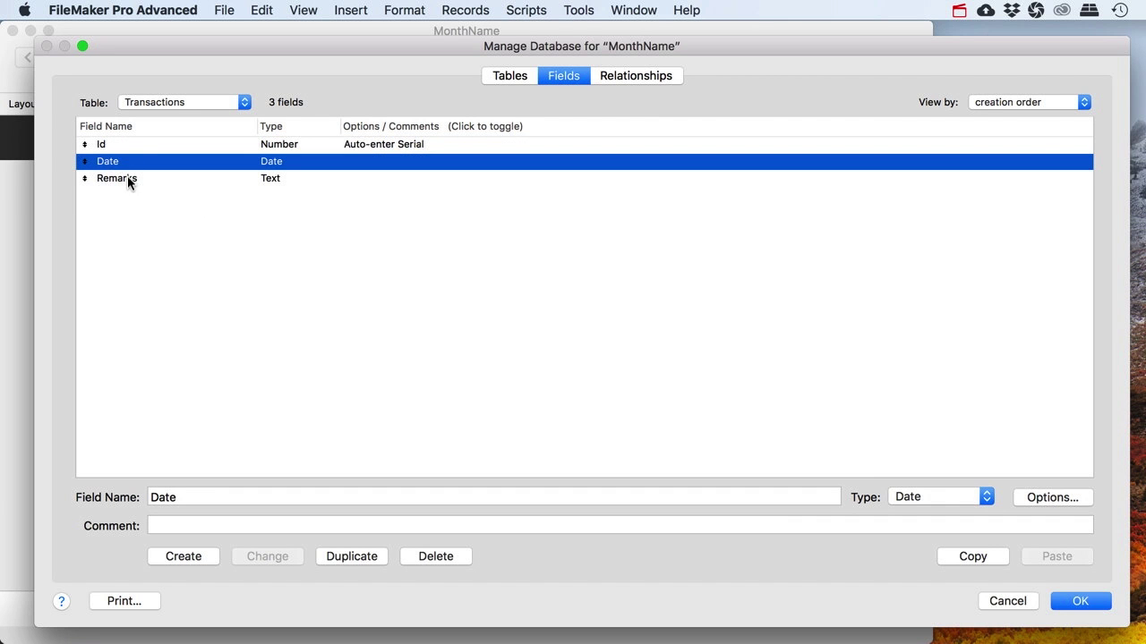
left_click(127, 177)
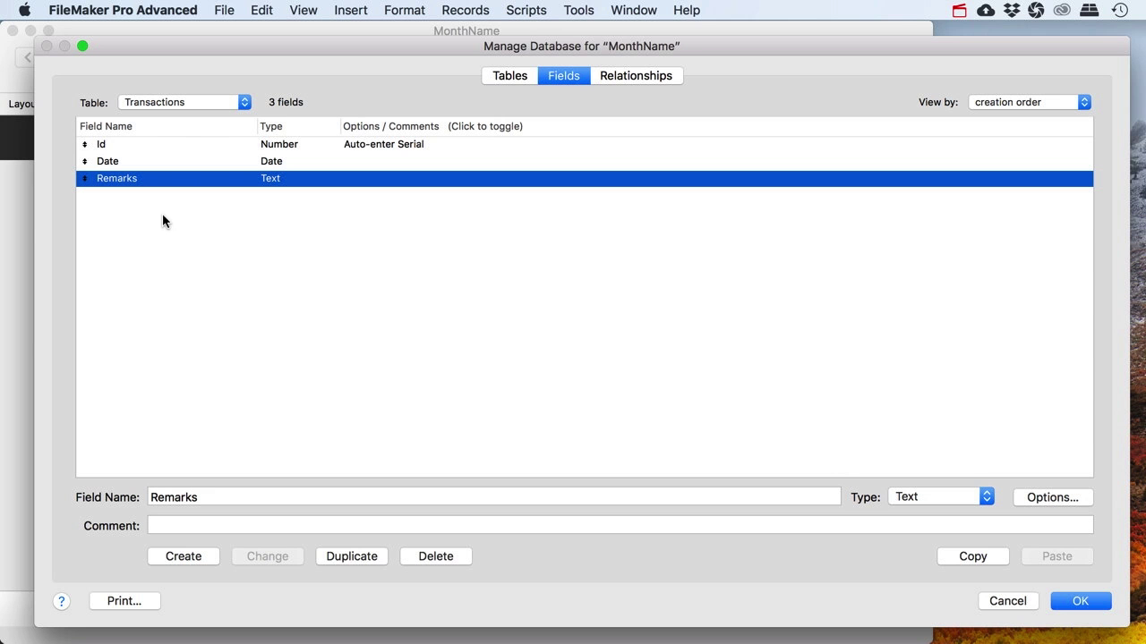
left_click(1080, 602)
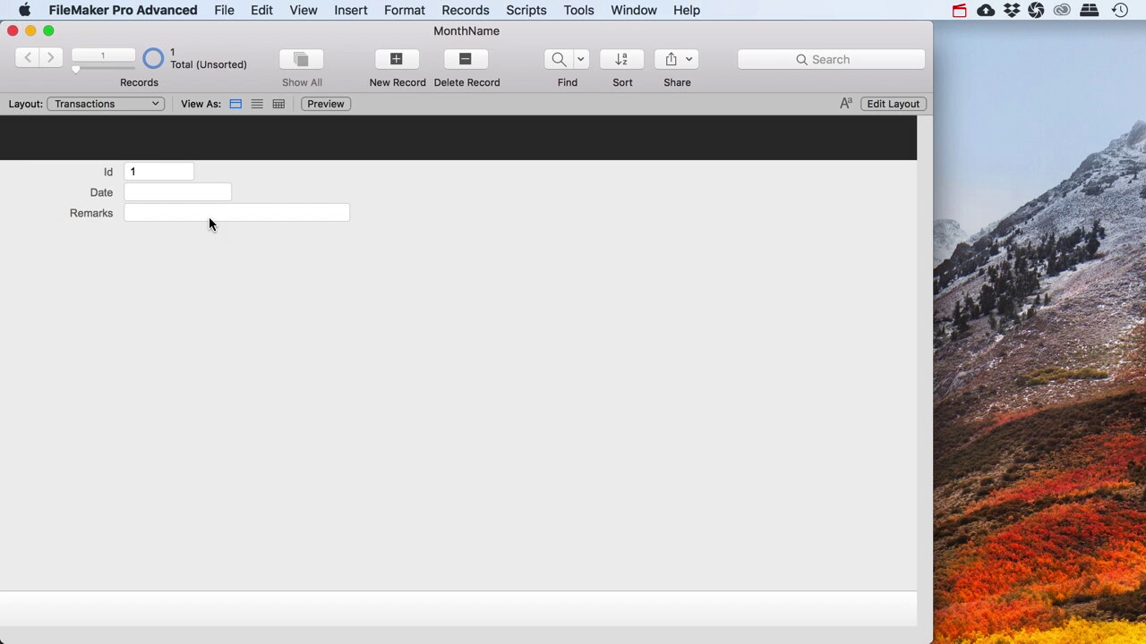
Step: Format the Date field on the Transactions layout as a drop-down calendar that includes the icon to show and hide it
left_click(164, 201)
left_click(877, 106)
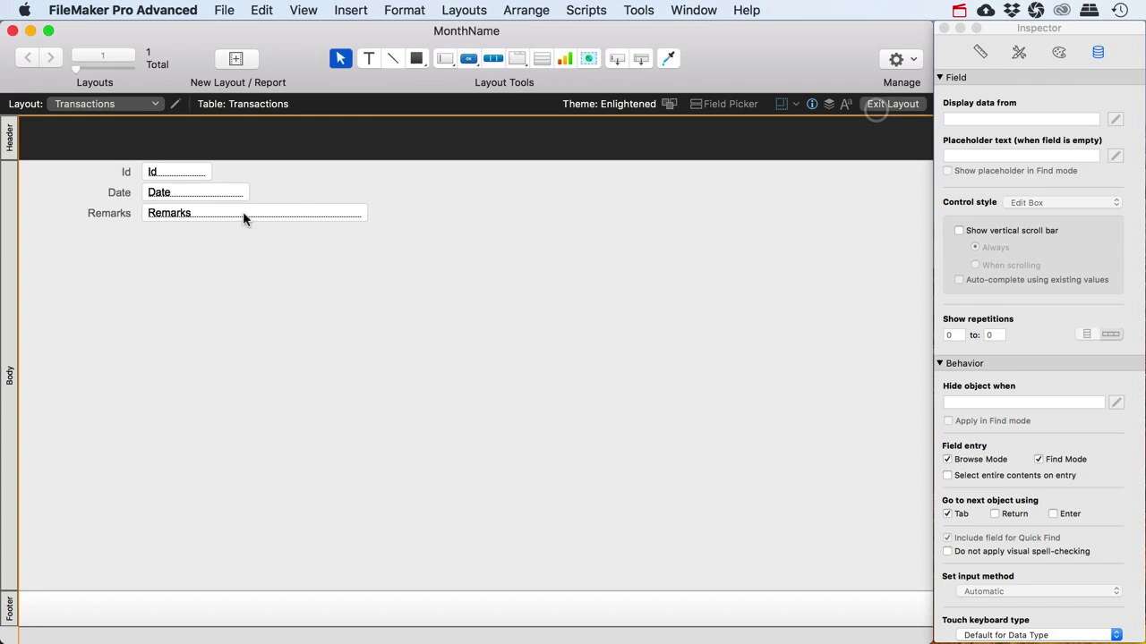
left_click(189, 198)
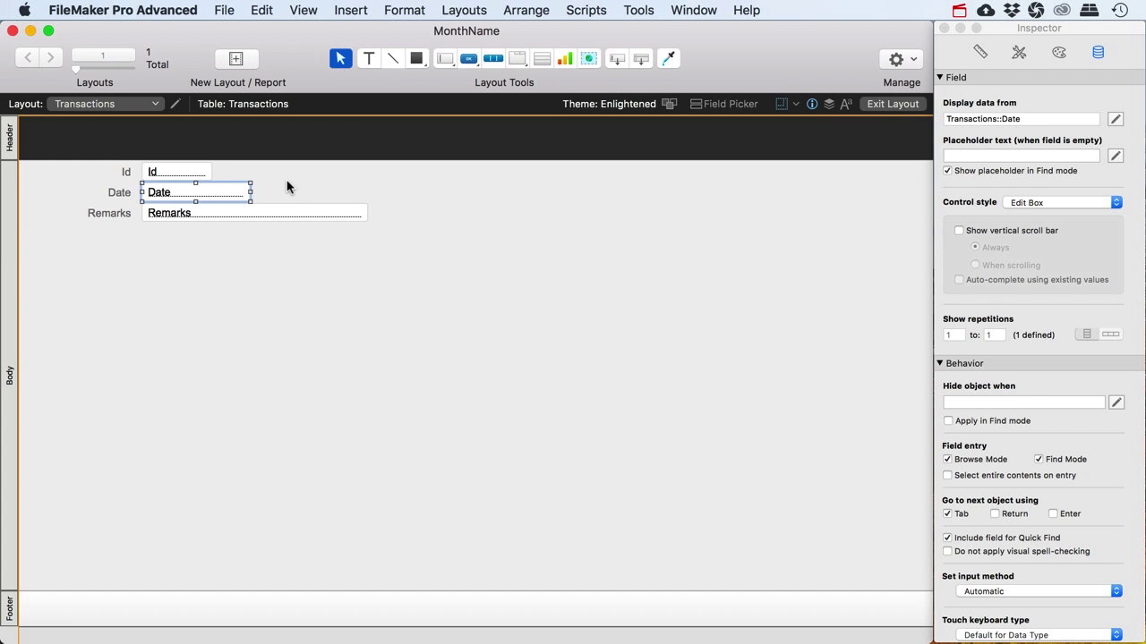
left_click(1116, 203)
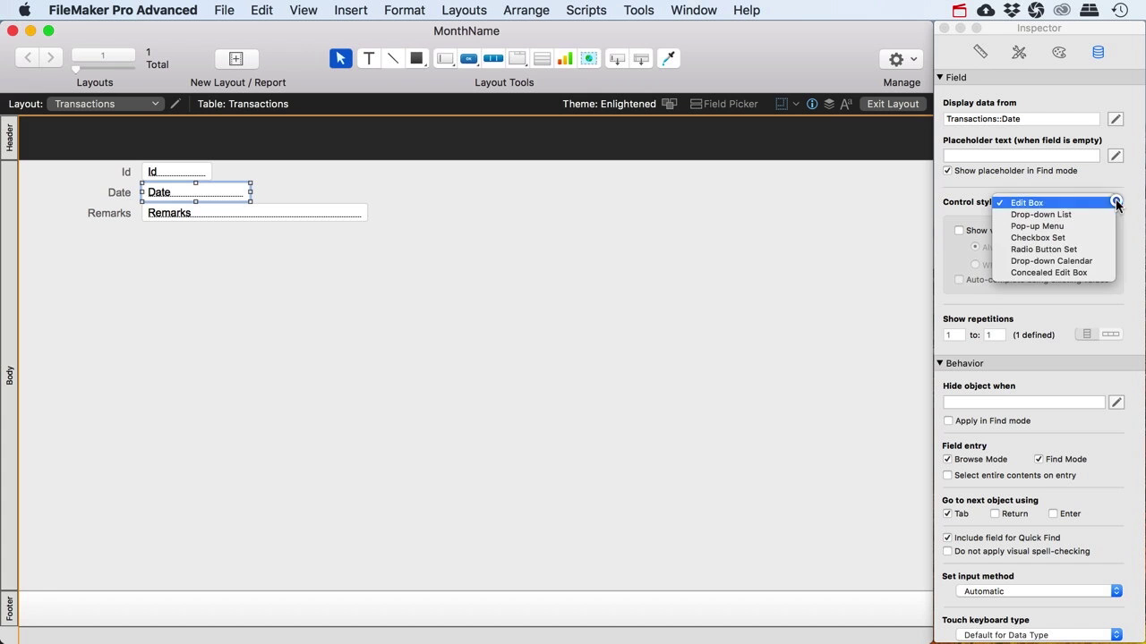
left_click(1080, 260)
left_click(958, 231)
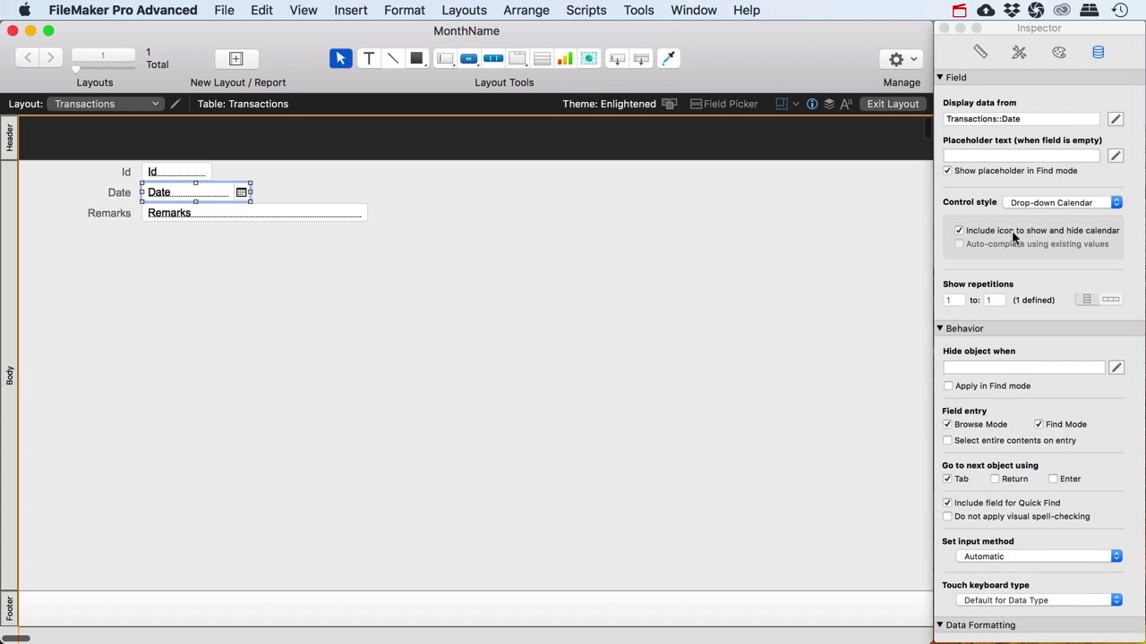
Step: Return to the record and set its Date to 18/02/2018 from the calendar
left_click(911, 105)
left_click(224, 193)
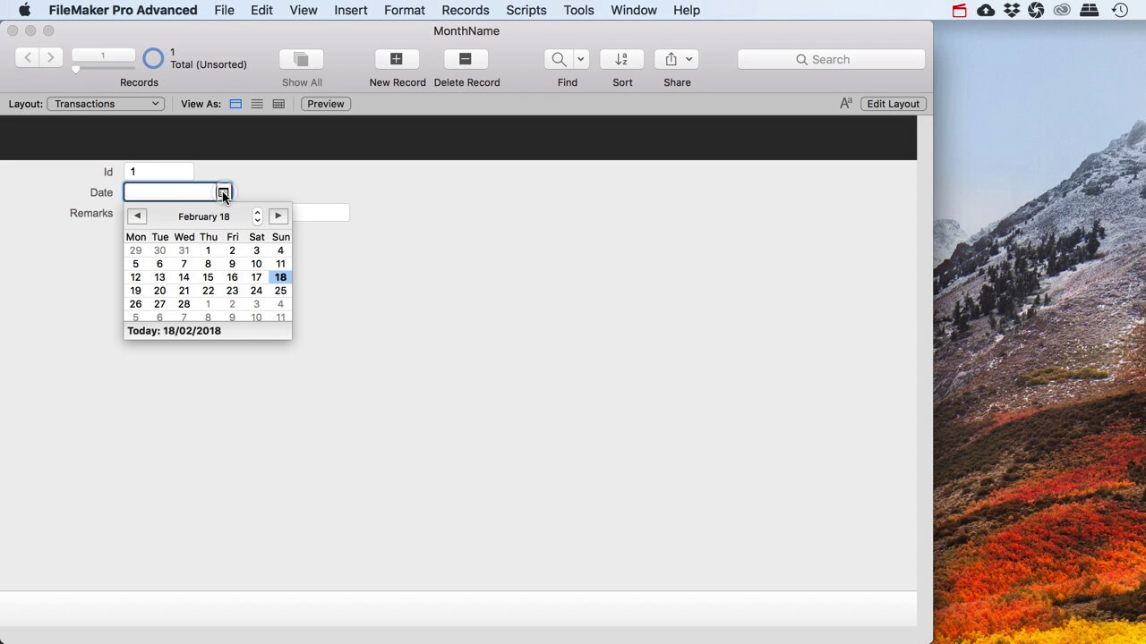
left_click(280, 278)
left_click(186, 244)
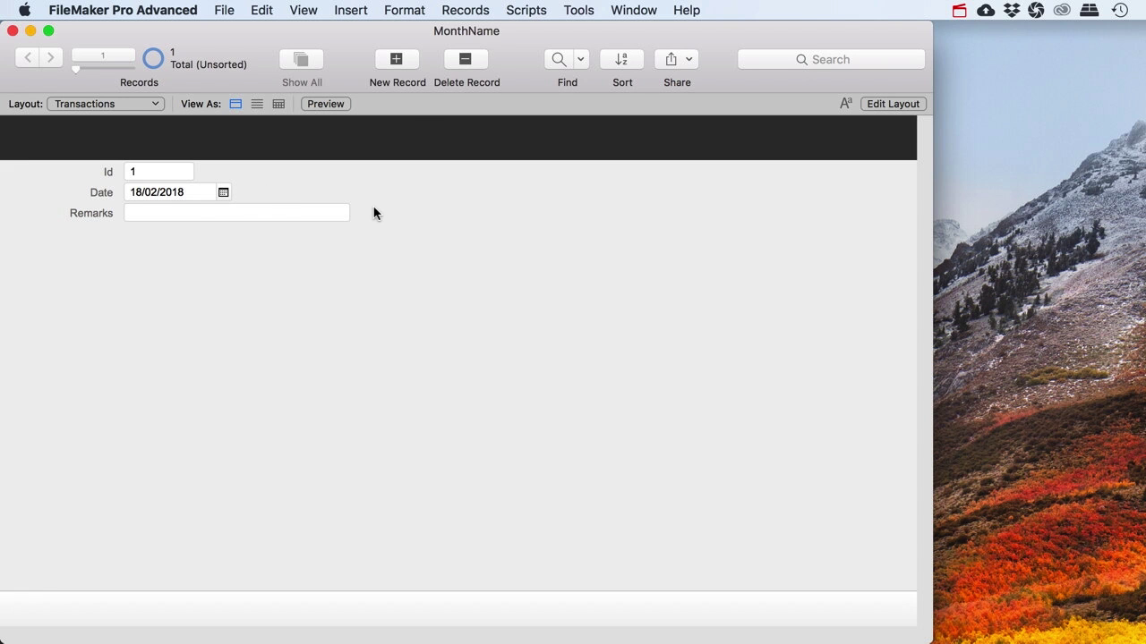
Step: Create a text field named MonthName in the Transactions table's field definitions
left_click(230, 12)
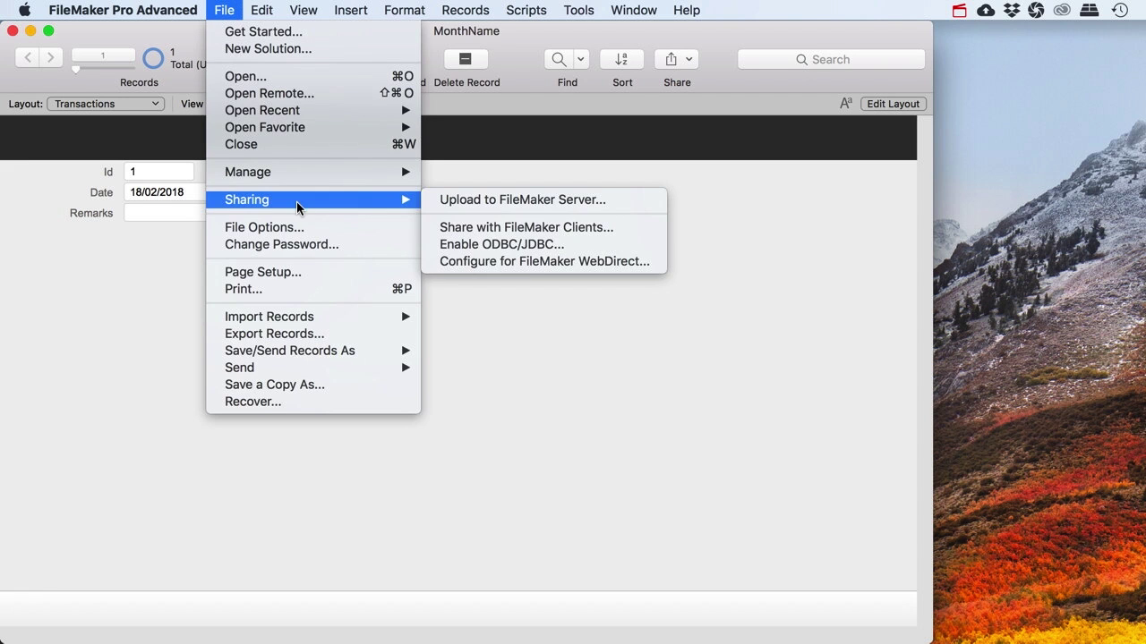
mouse_move(297, 176)
left_click(436, 173)
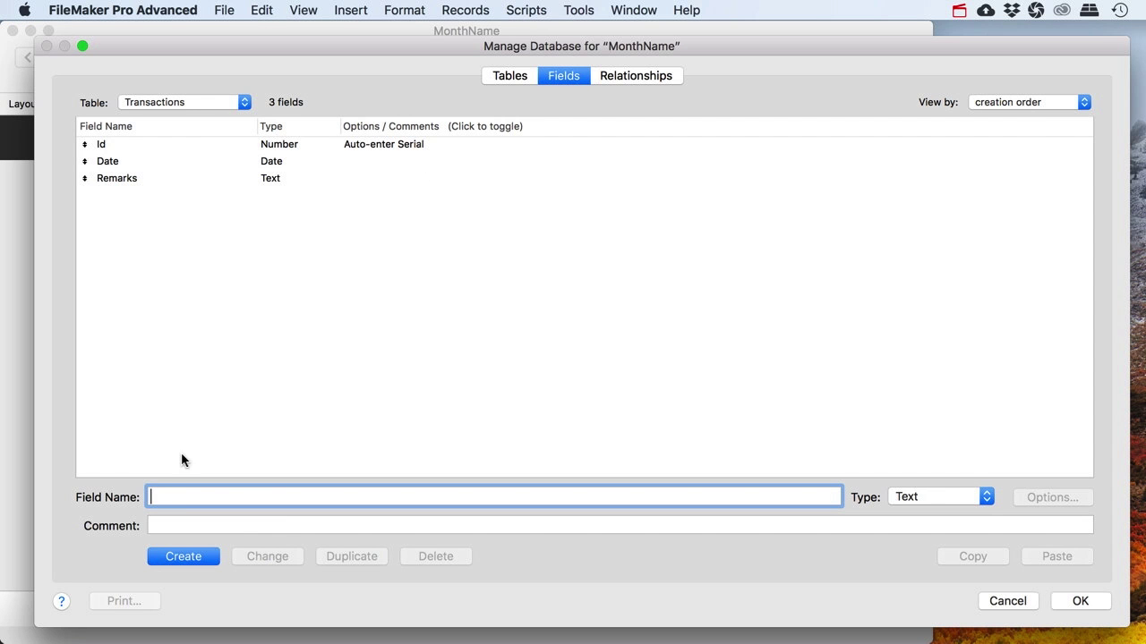
type("MonthNane")
key("BackSpace")
key("BackSpace")
type("me")
left_click(205, 556)
Step: Give the MonthName field an auto-enter calculated value with the formula MonthName ( Date ), using the table's Date field
double_click(174, 199)
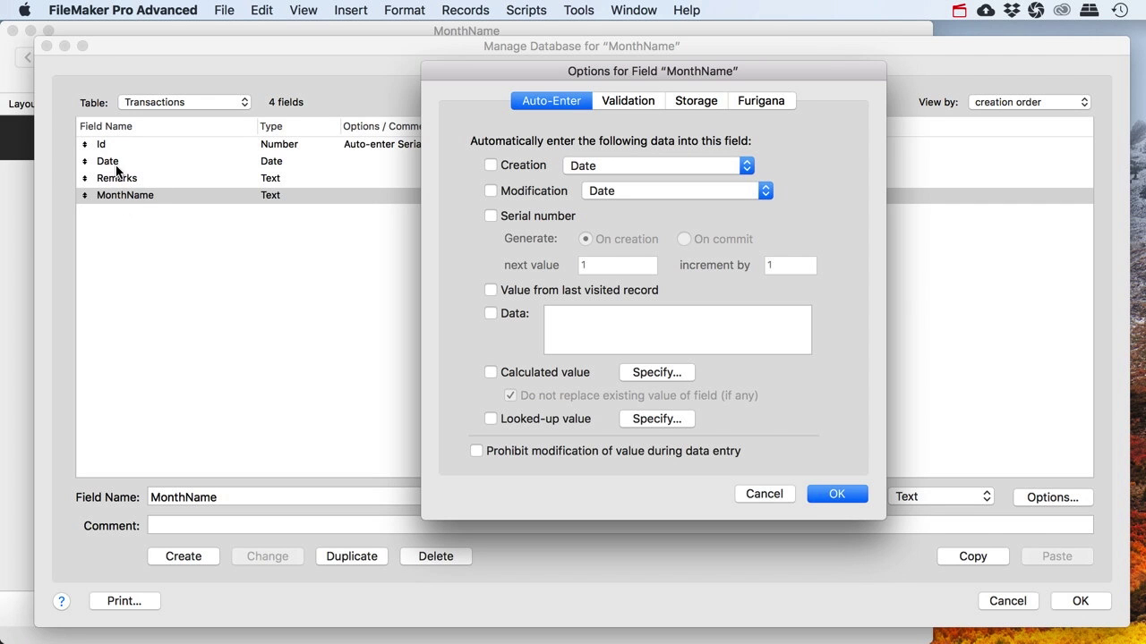
left_click(491, 372)
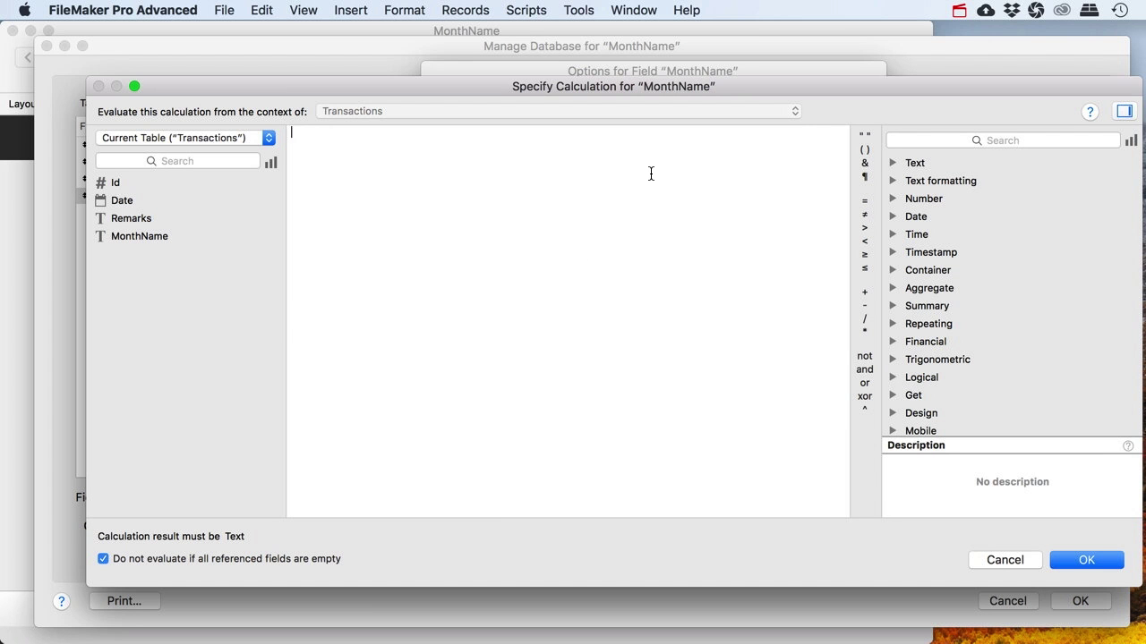
type("Monthn")
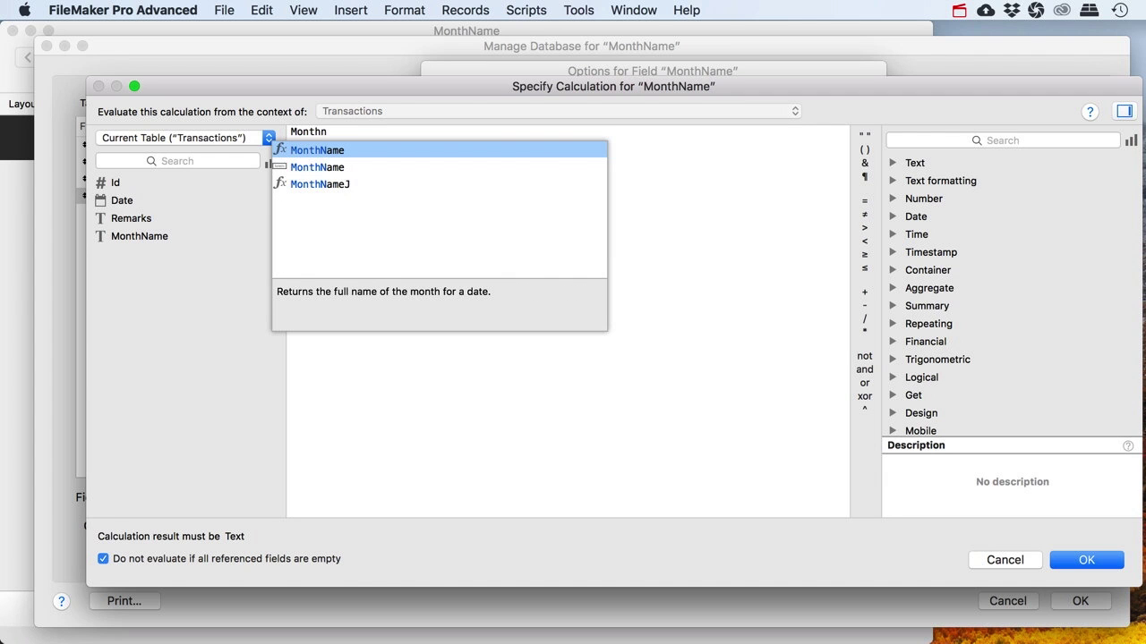
left_click(654, 171)
key("BackSpace")
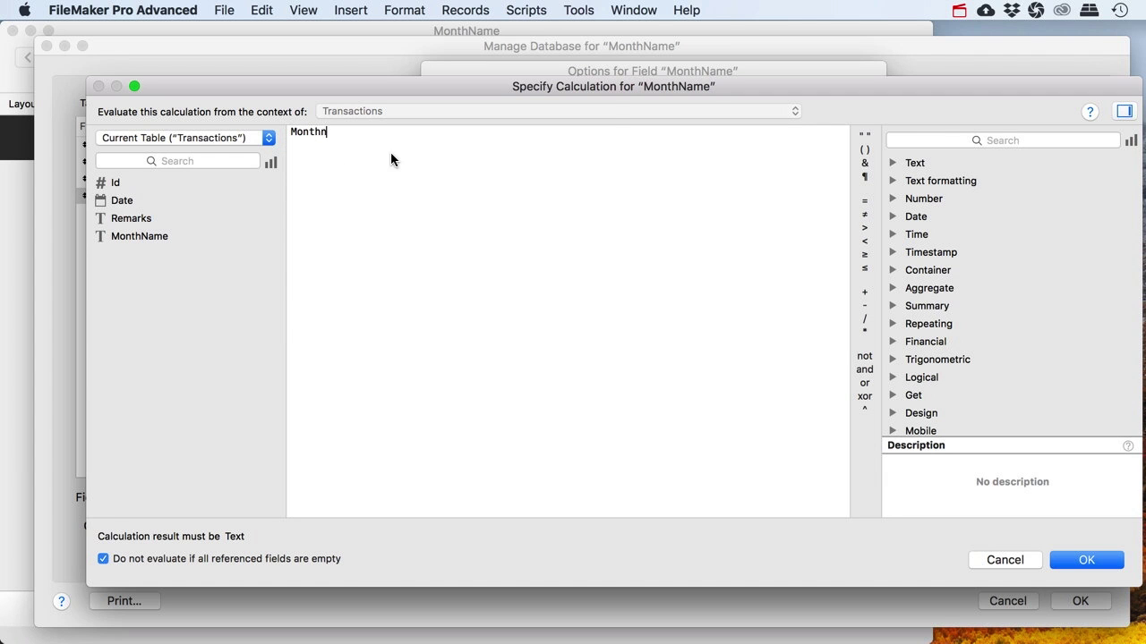
type("n")
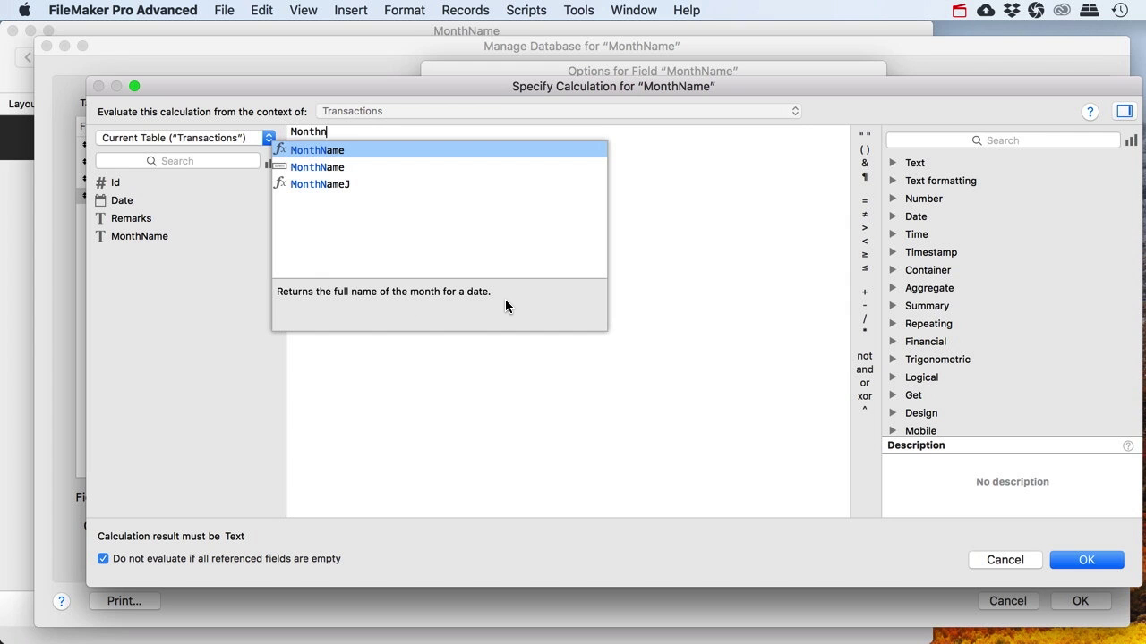
double_click(323, 150)
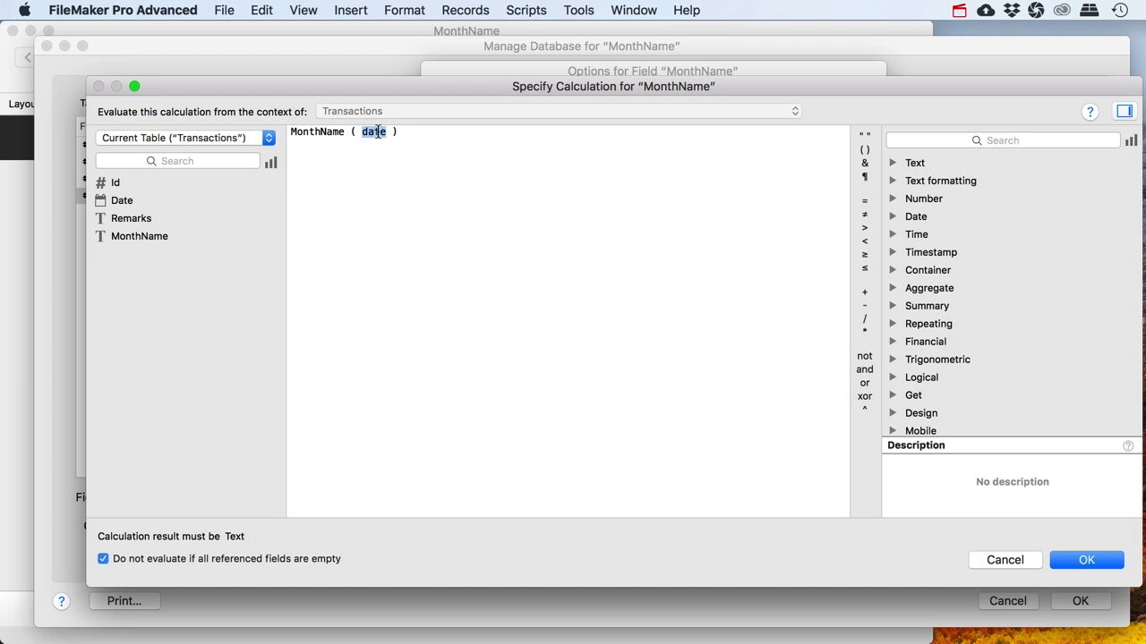
double_click(121, 201)
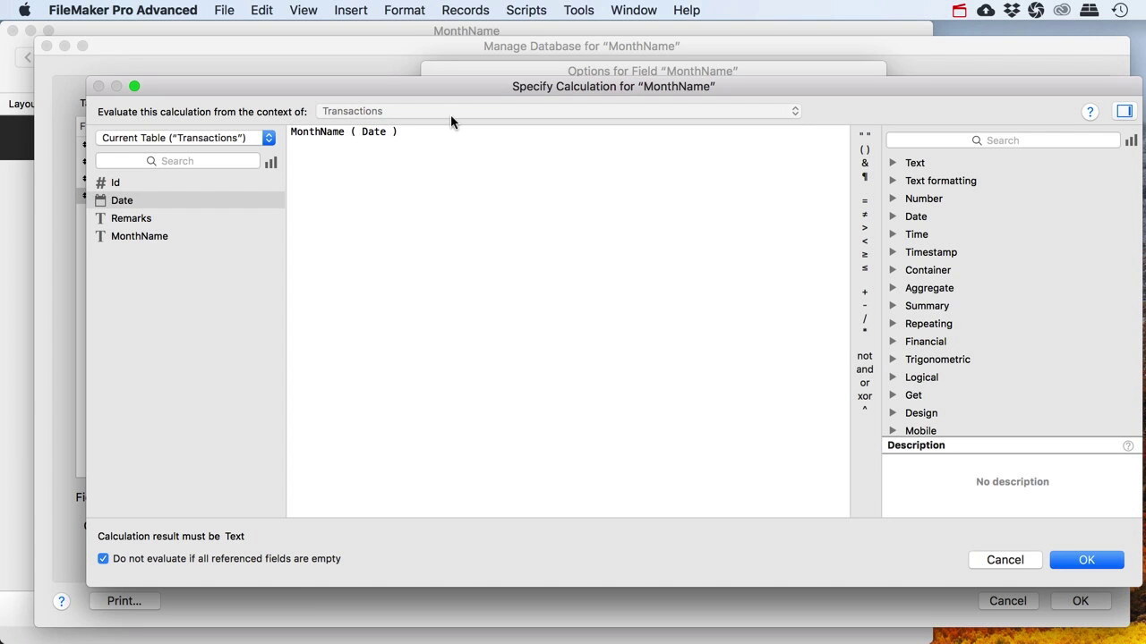
left_click(402, 134)
Step: Search the function list for "monthn", insert the MonthName function on a second formula line, and delete that extra line
left_click(1040, 140)
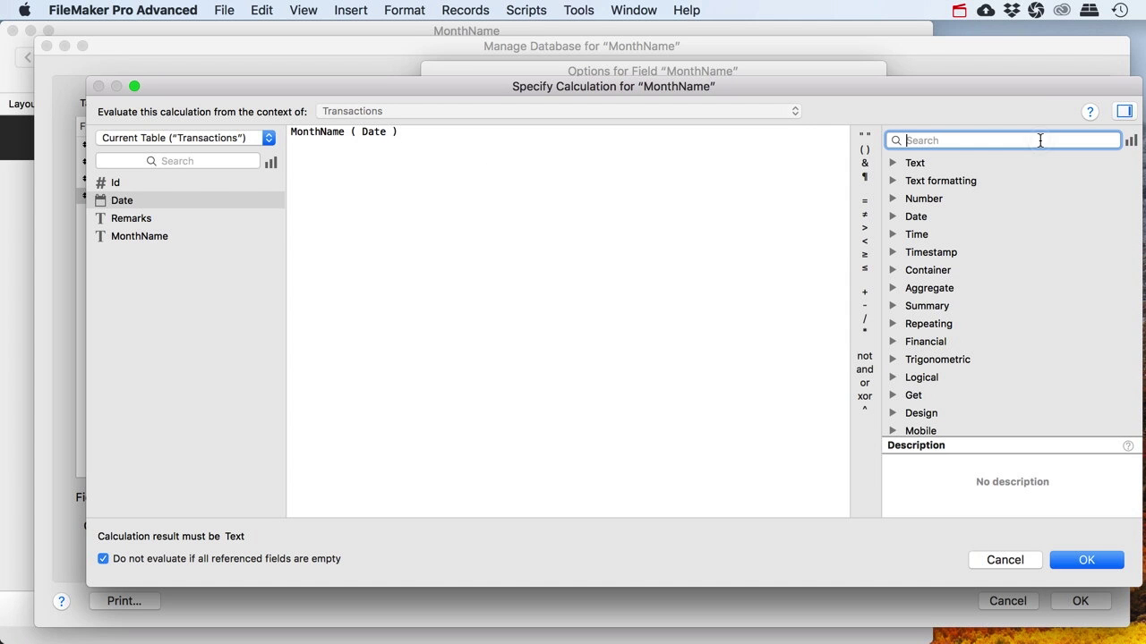
type("monthn")
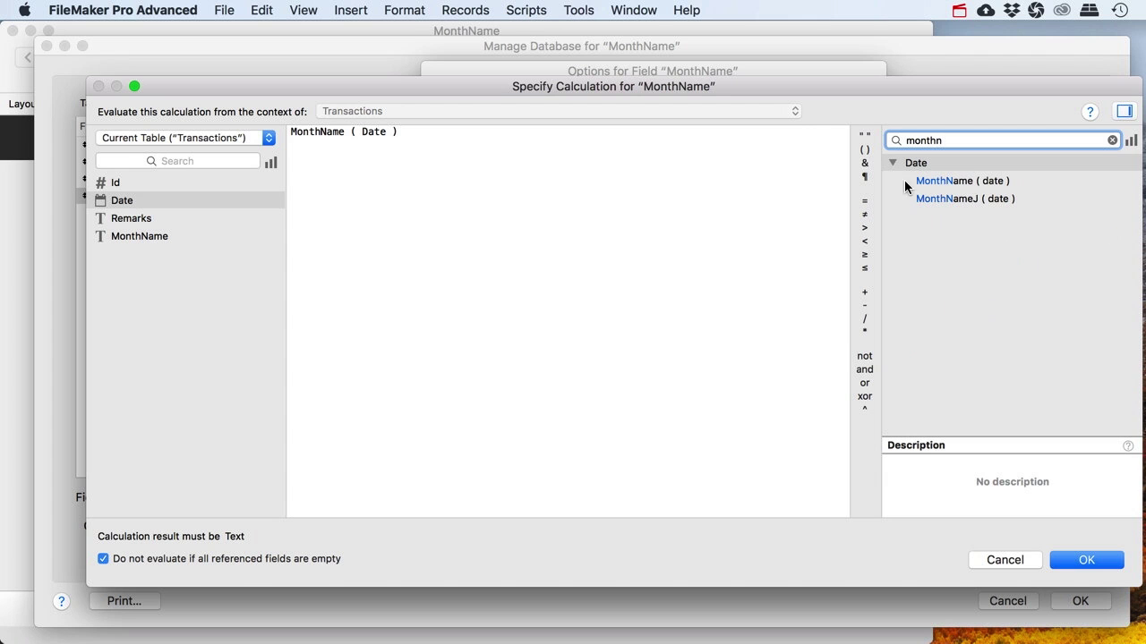
left_click(424, 141)
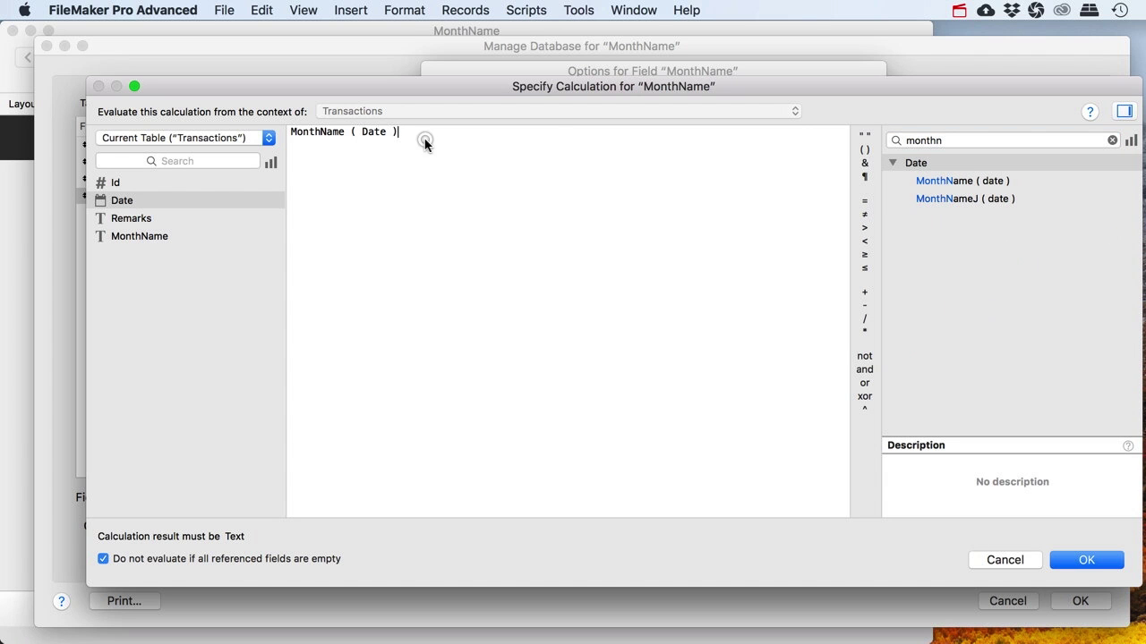
key("Return")
double_click(938, 180)
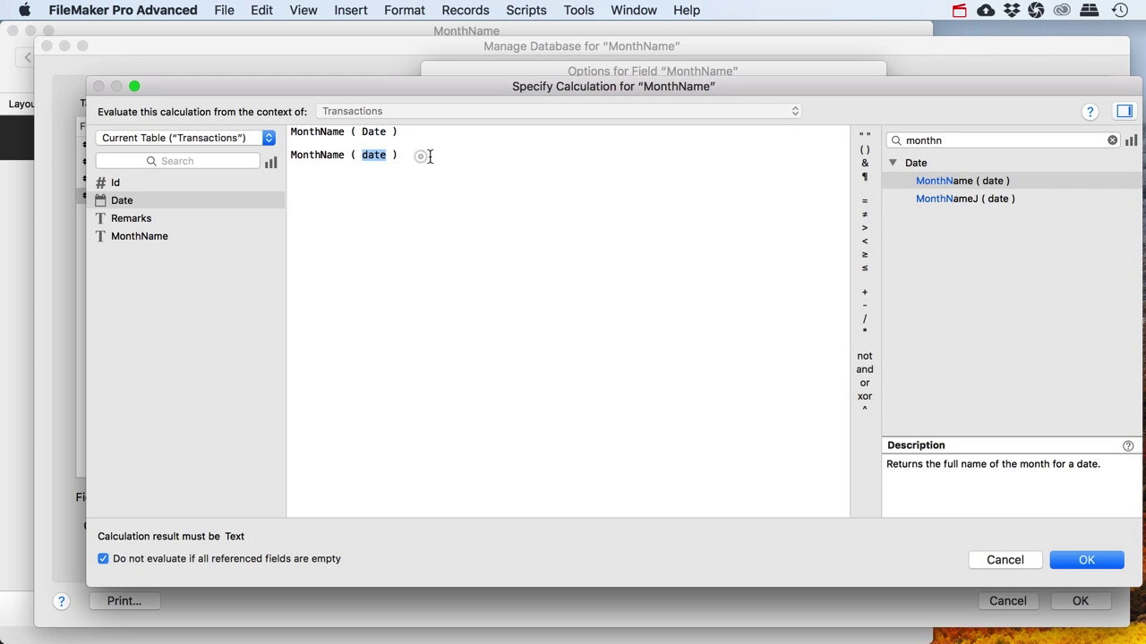
left_click_drag(431, 155, 251, 141)
key("BackSpace")
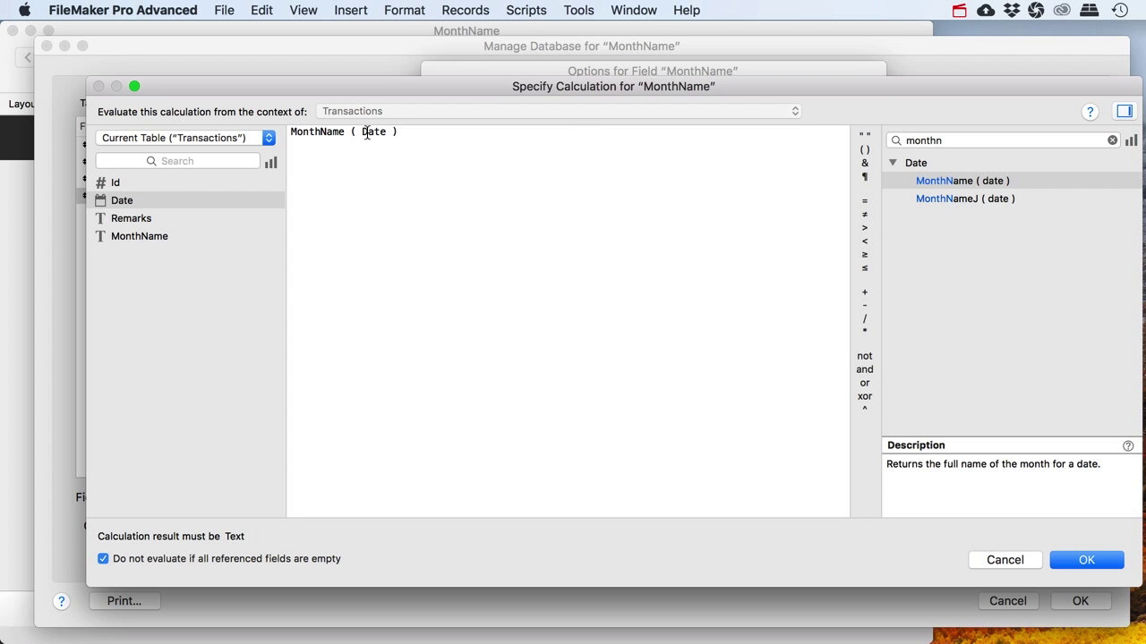
Step: Accept the calculation, allow it to replace the MonthName field's existing value, and save the field definitions
left_click(1085, 561)
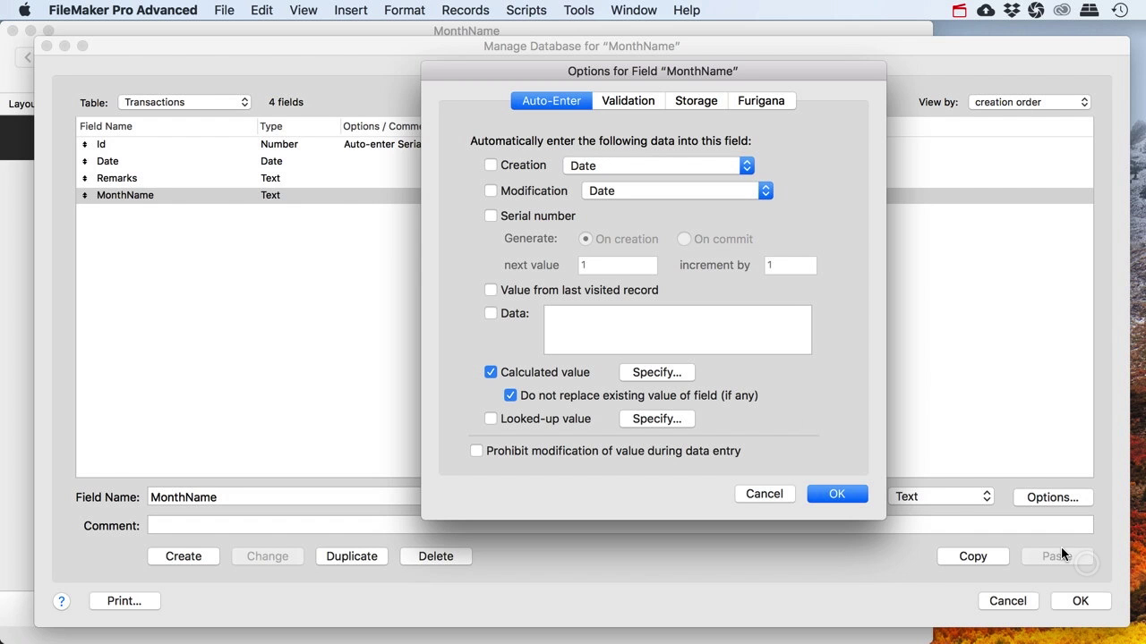
left_click(510, 395)
left_click(509, 397)
left_click(836, 494)
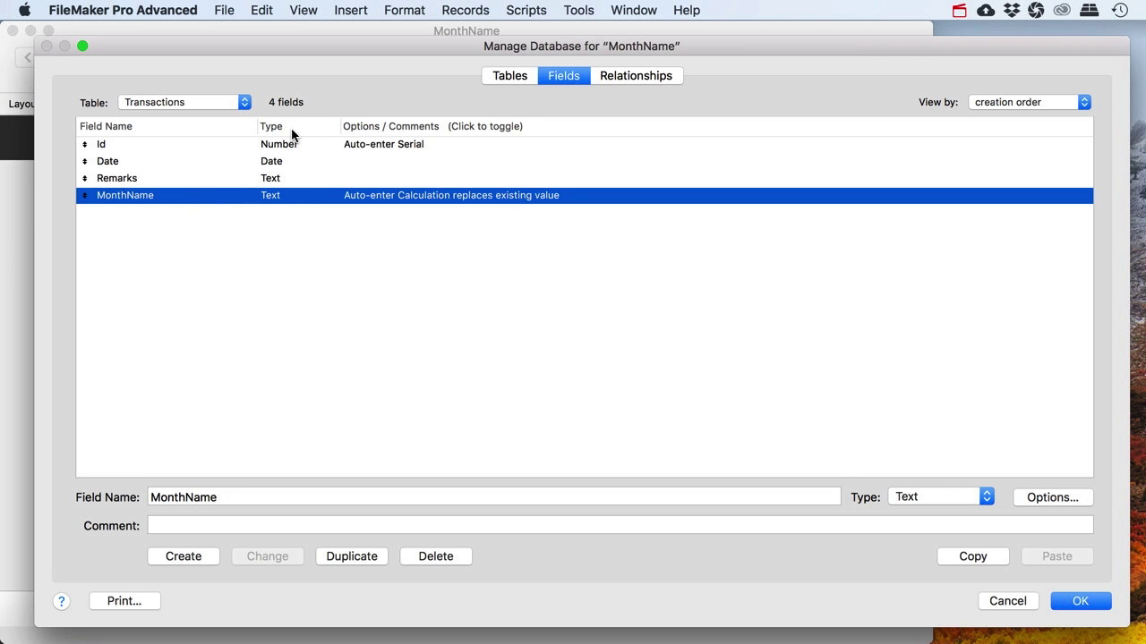
left_click(1080, 601)
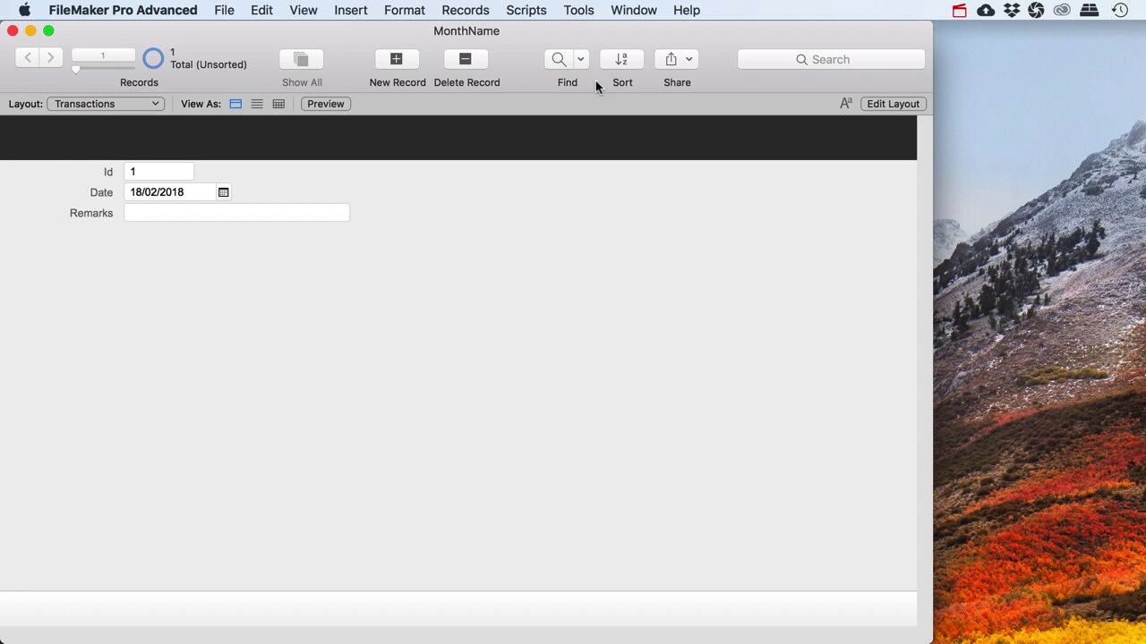
Step: Place the MonthName field with its label below Remarks on the Transactions layout and widen it to show its full name
left_click(907, 104)
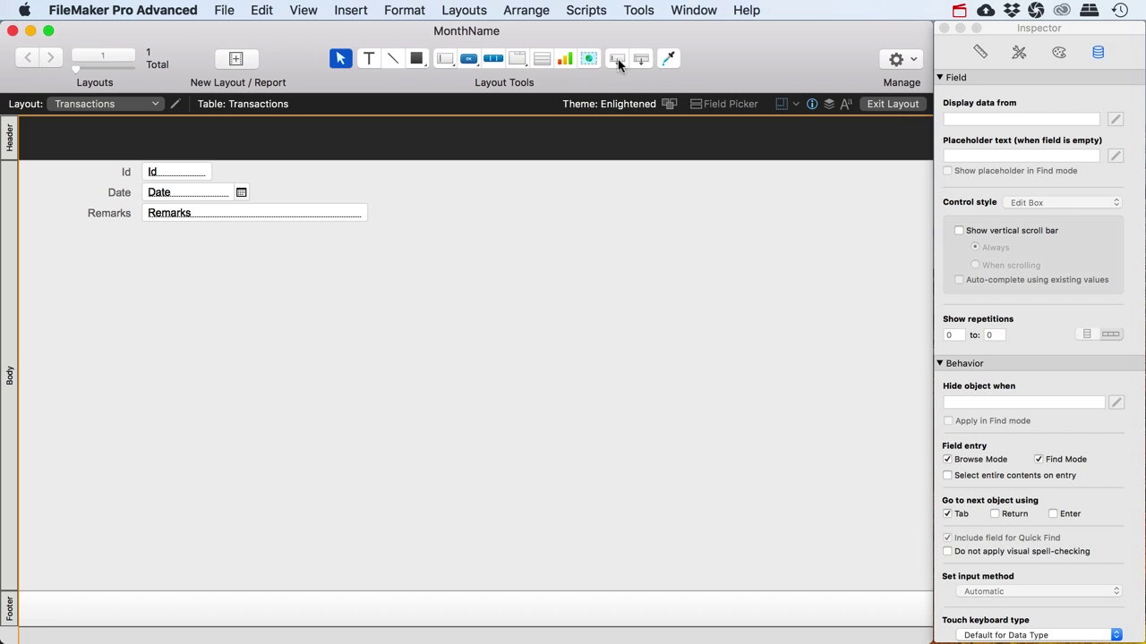
left_click_drag(617, 64, 146, 247)
left_click(449, 356)
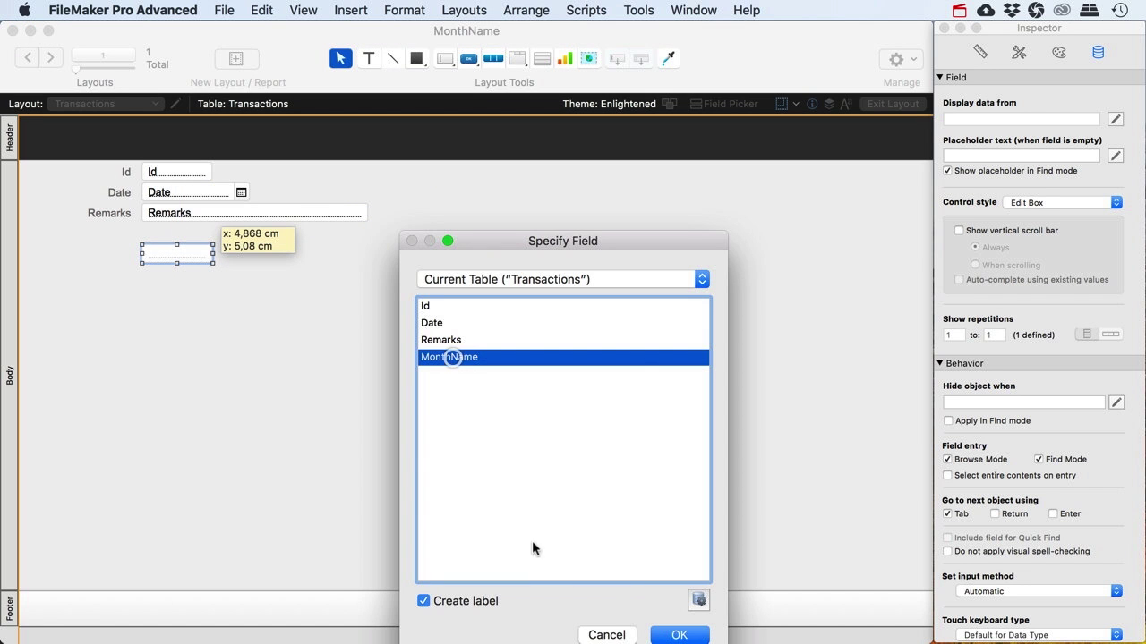
left_click(678, 635)
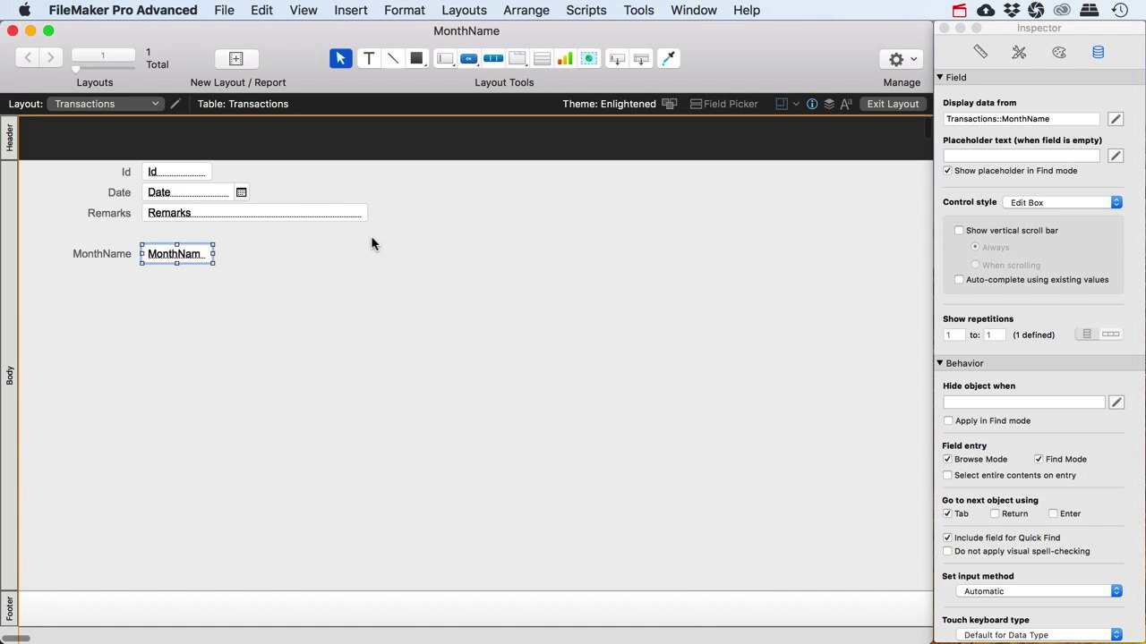
left_click_drag(214, 254, 260, 254)
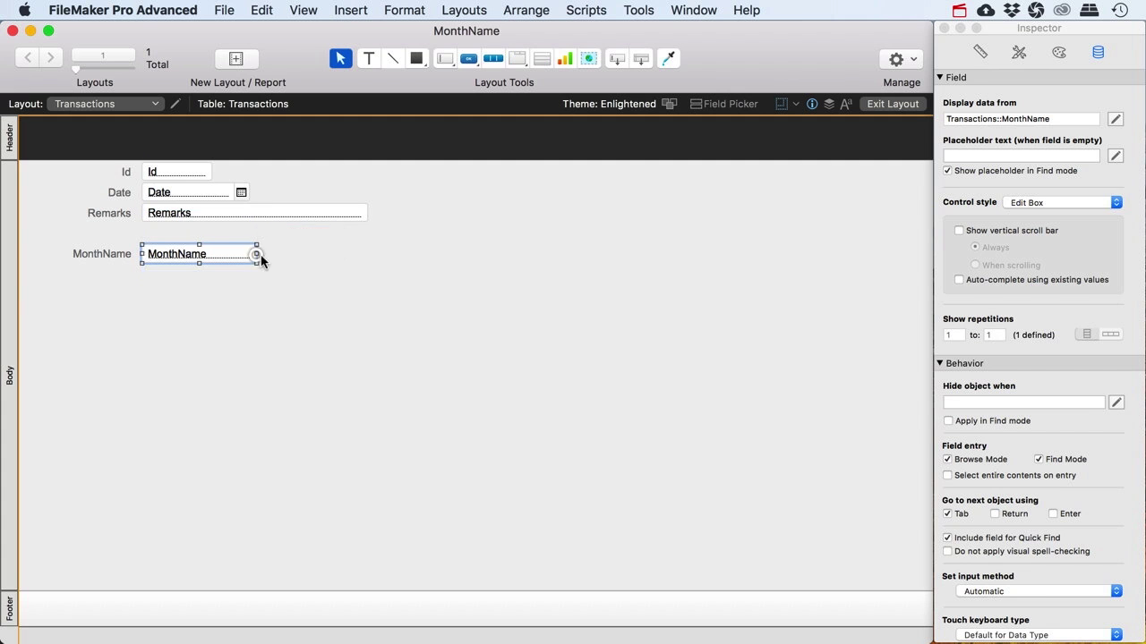
Step: Leave layout editing and change the record's Date to 19/02/2018 using its calendar
left_click(296, 259)
left_click(892, 104)
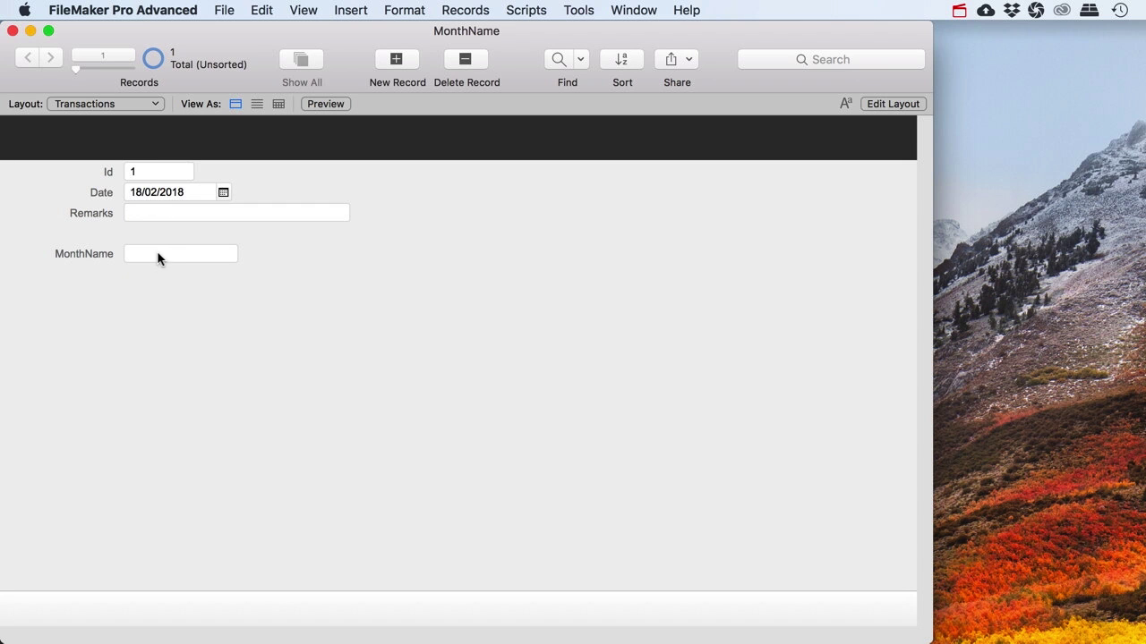
left_click(222, 193)
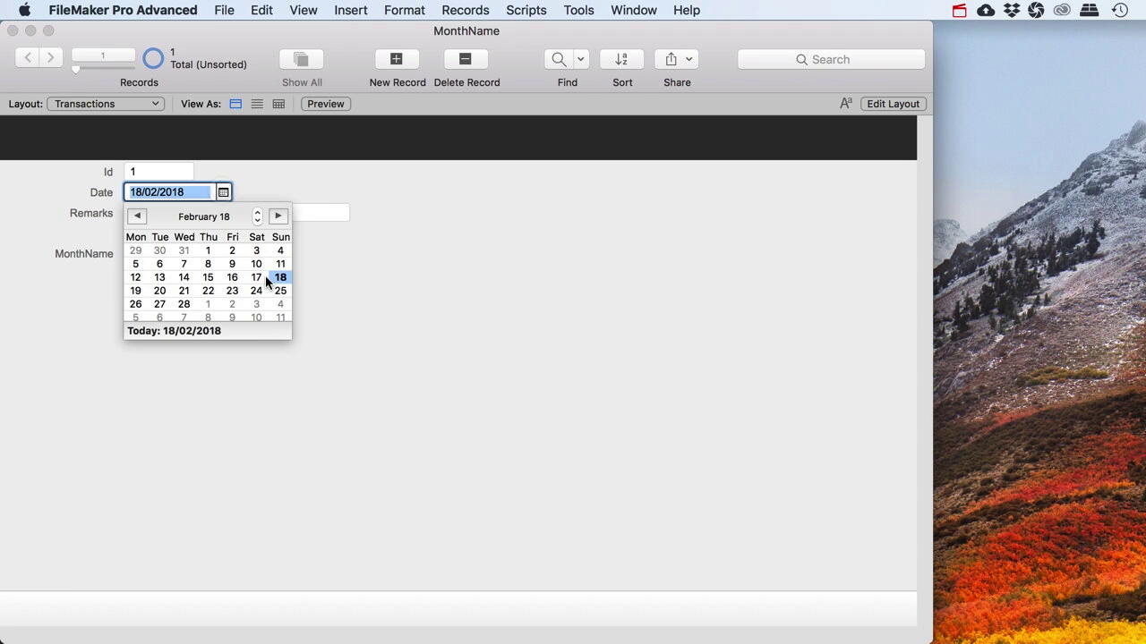
left_click(137, 288)
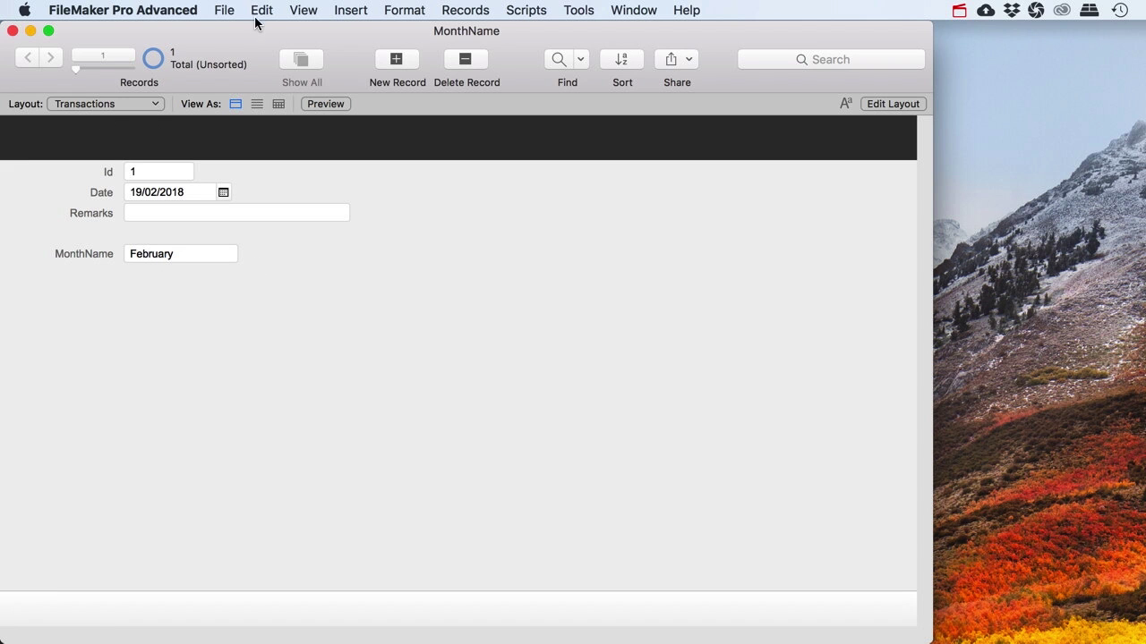
left_click(222, 10)
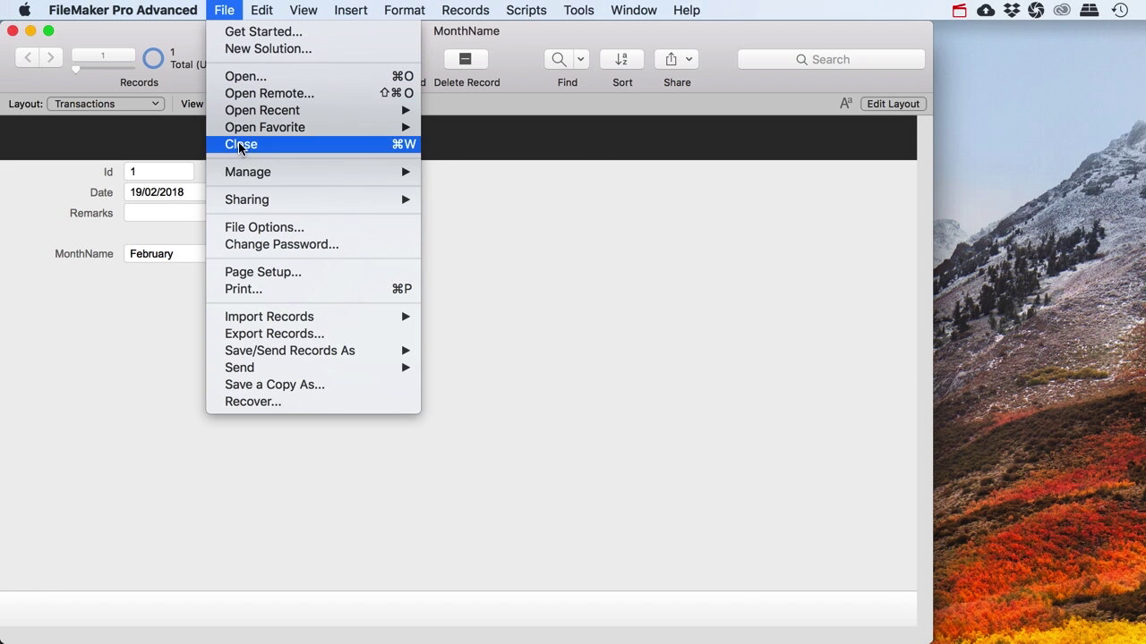
mouse_move(279, 177)
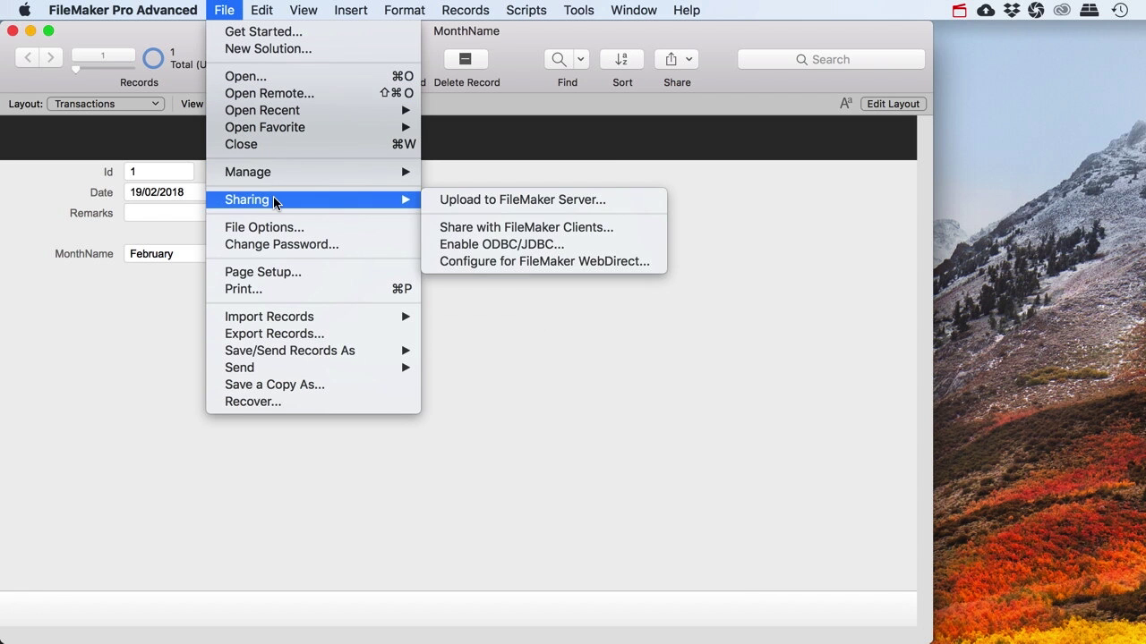
left_click(768, 197)
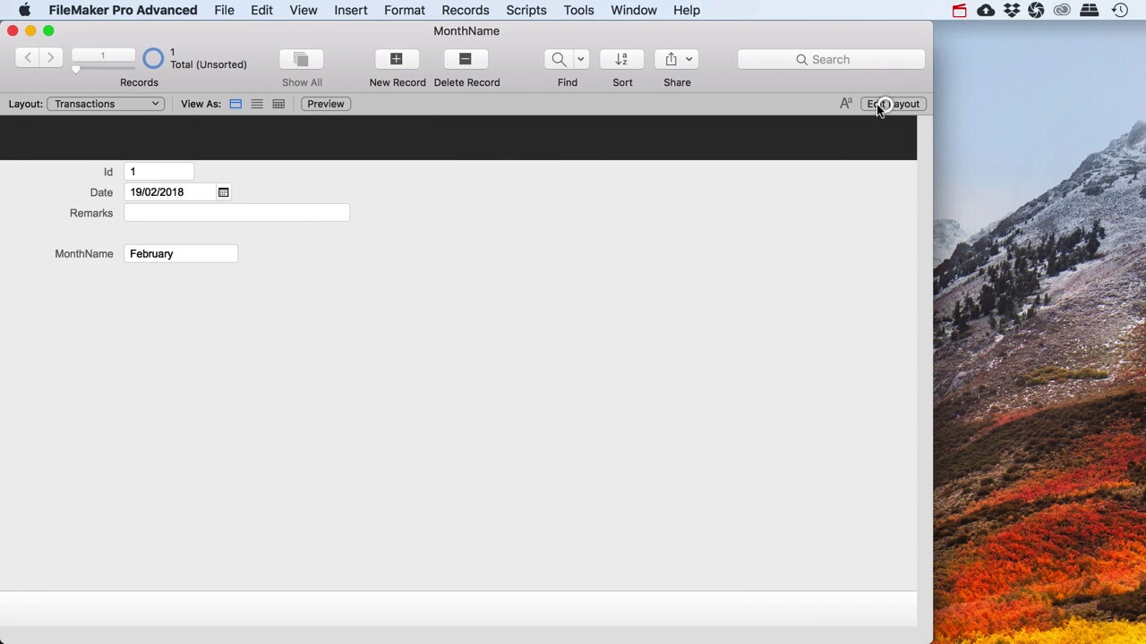
Step: Create a computer List layout named ListTransactions that shows records from Transactions
left_click(881, 103)
left_click(239, 59)
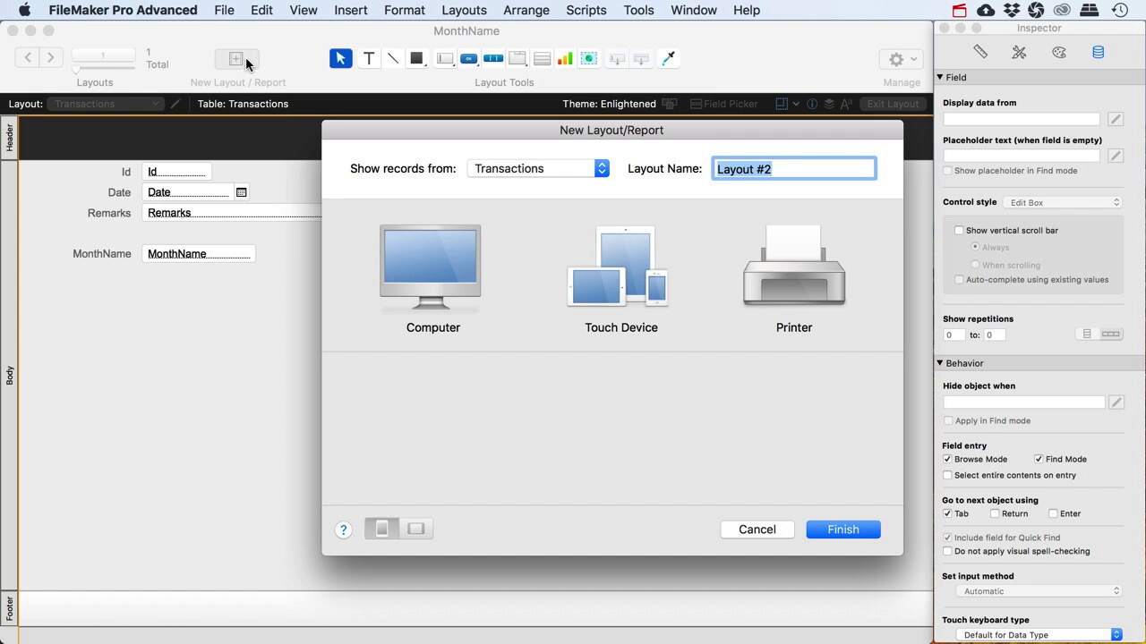
type("ListTransa")
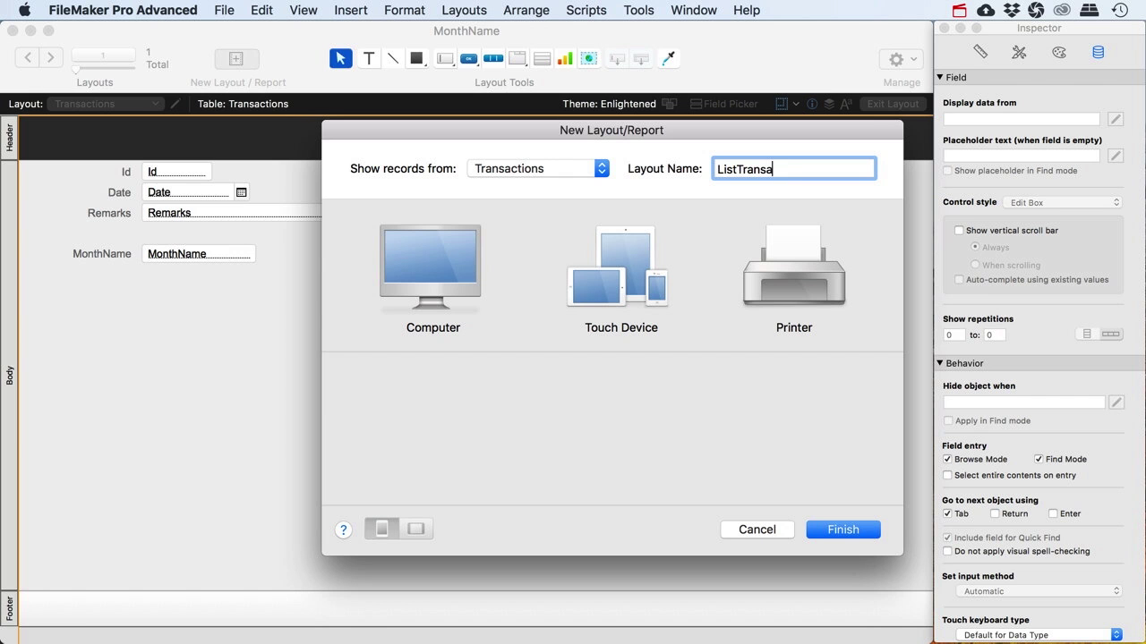
type("ctions")
left_click(421, 262)
left_click(573, 408)
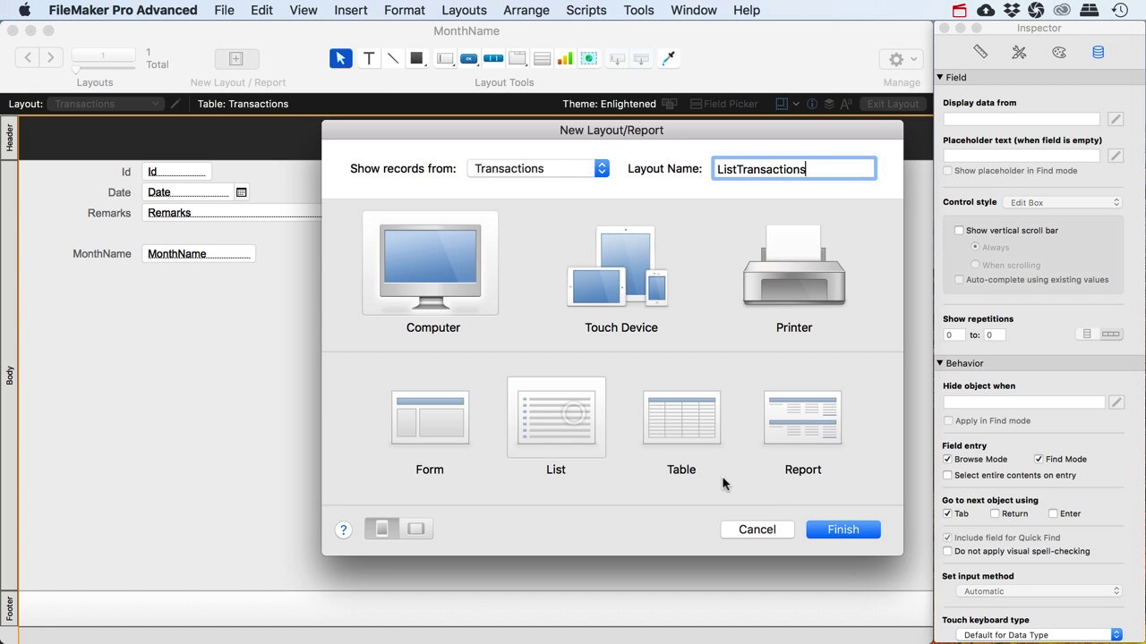
left_click(846, 531)
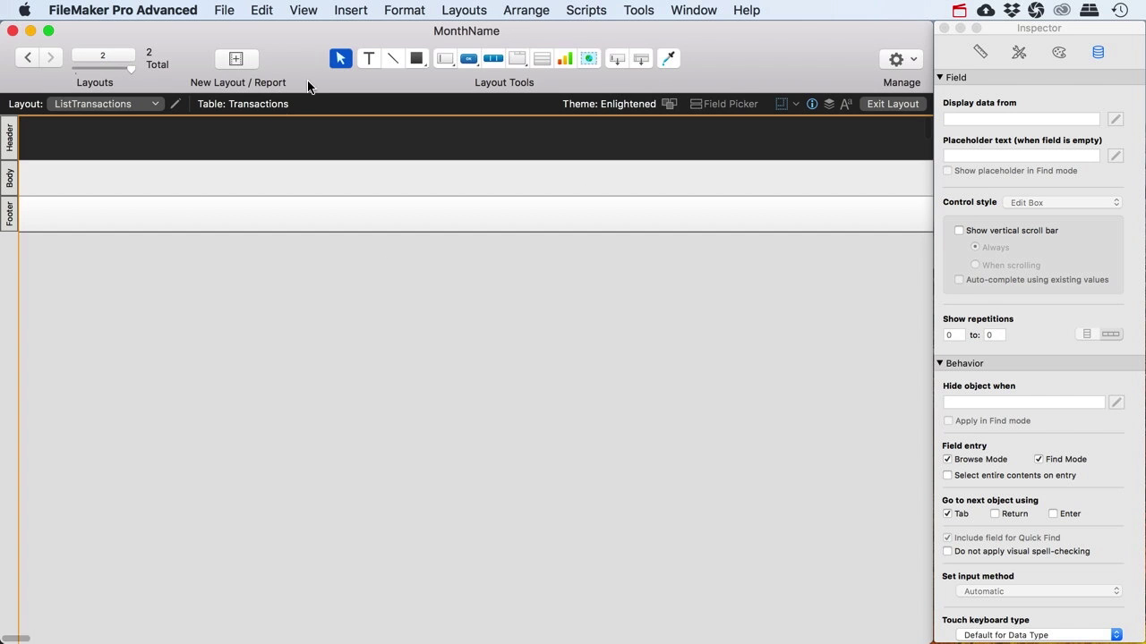
Step: Place the Id field at the start of the ListTransactions body and delete its label
left_click_drag(624, 57, 31, 170)
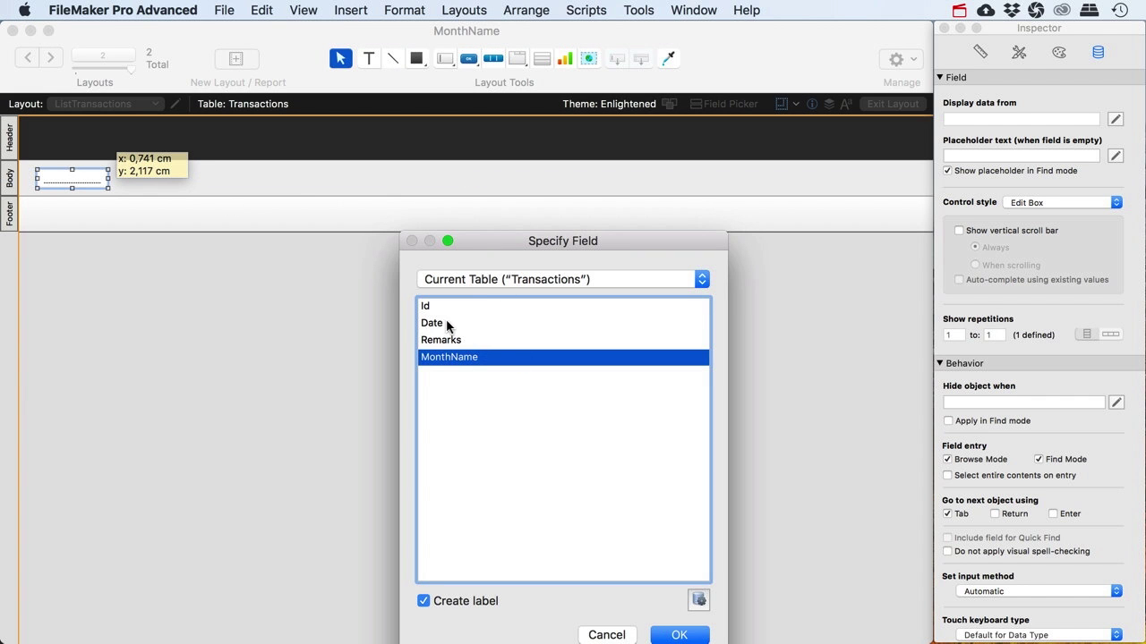
left_click(437, 307)
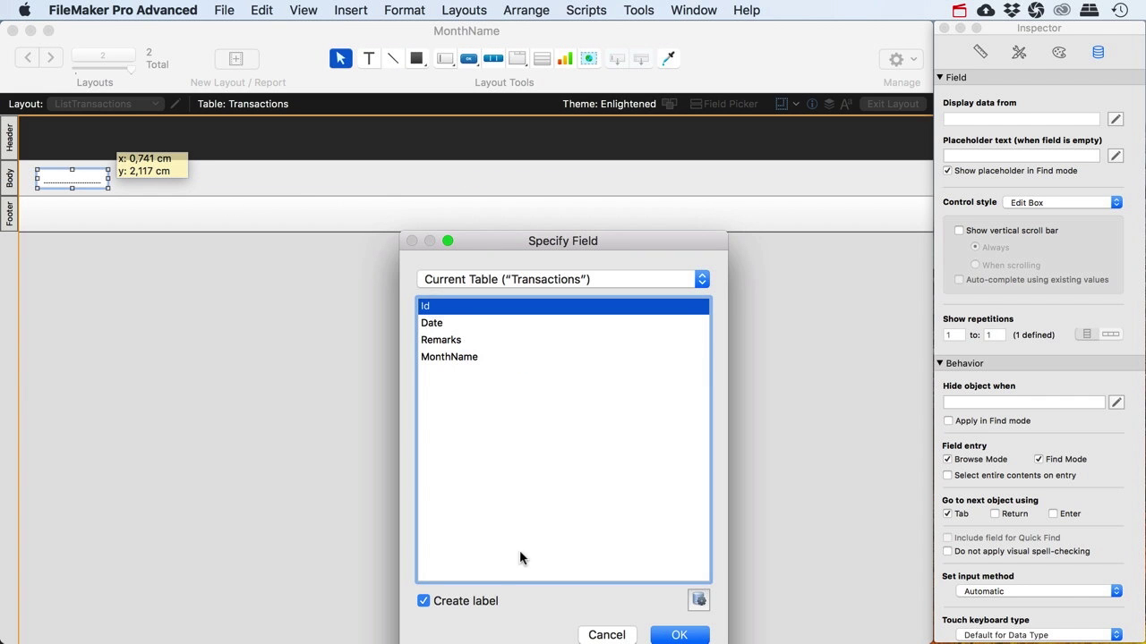
left_click(675, 634)
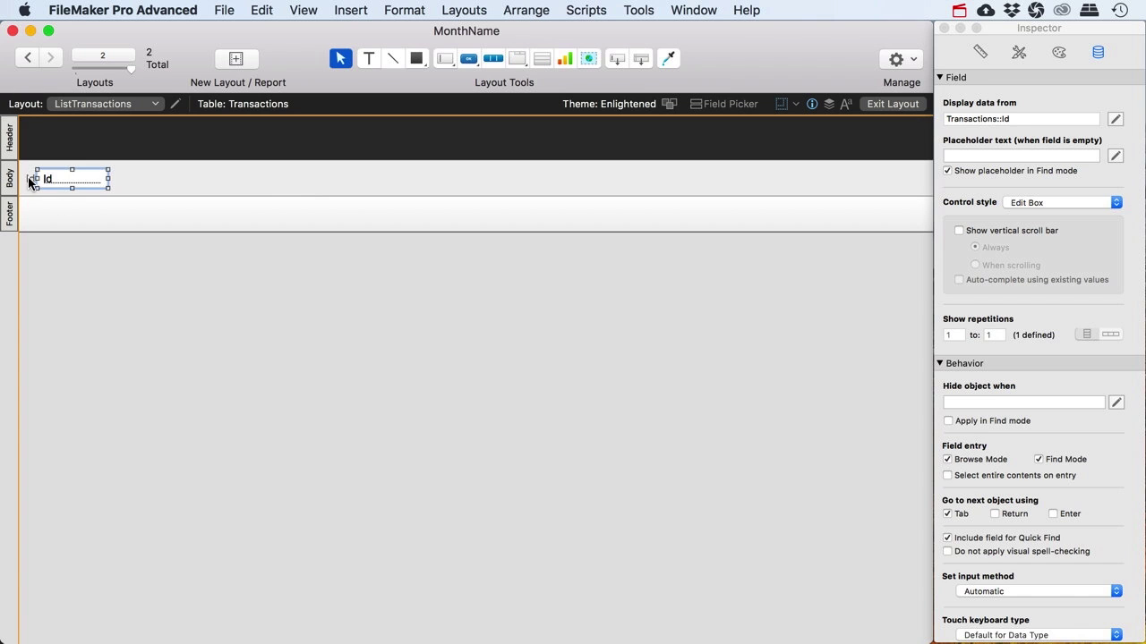
left_click(29, 182)
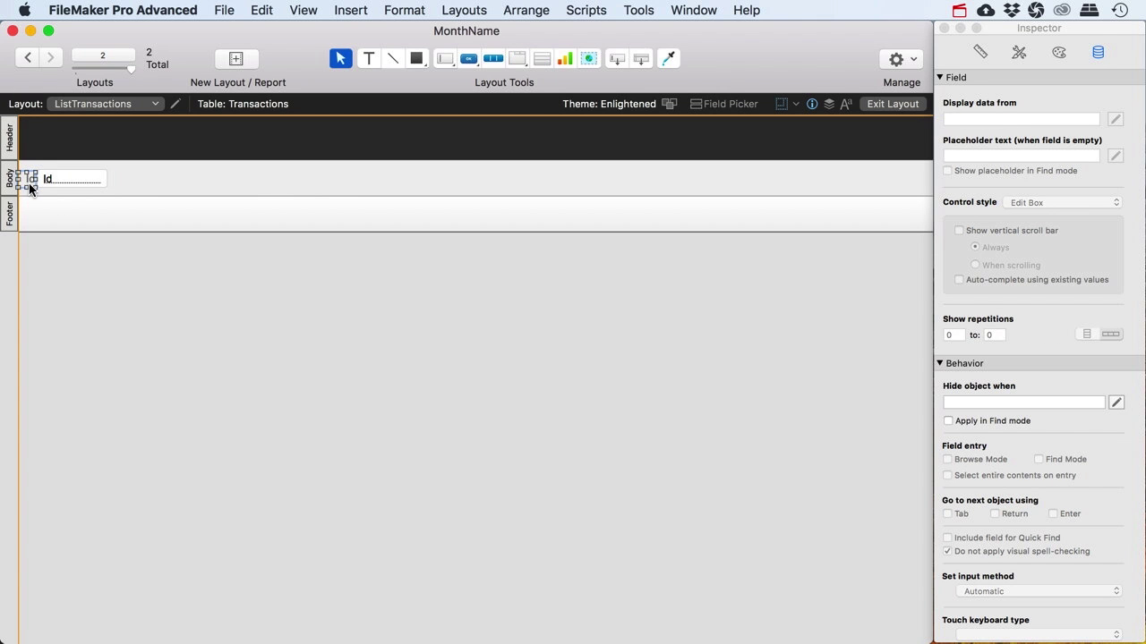
key("Delete")
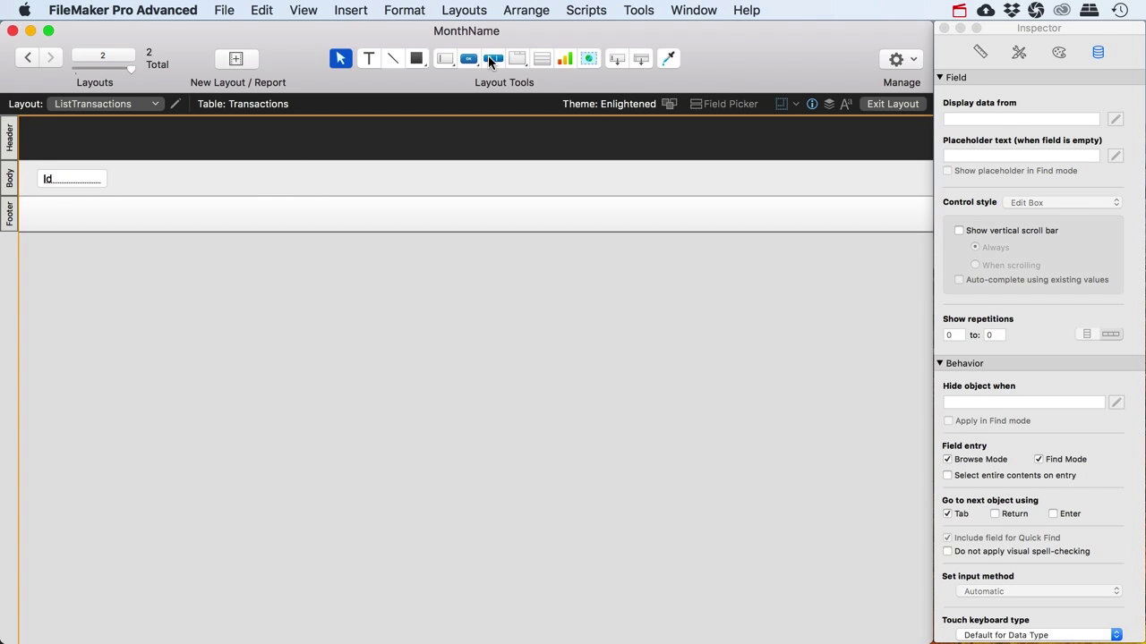
Step: Add the heading text "Id" in the header above the Id field
left_click(367, 58)
left_click(117, 142)
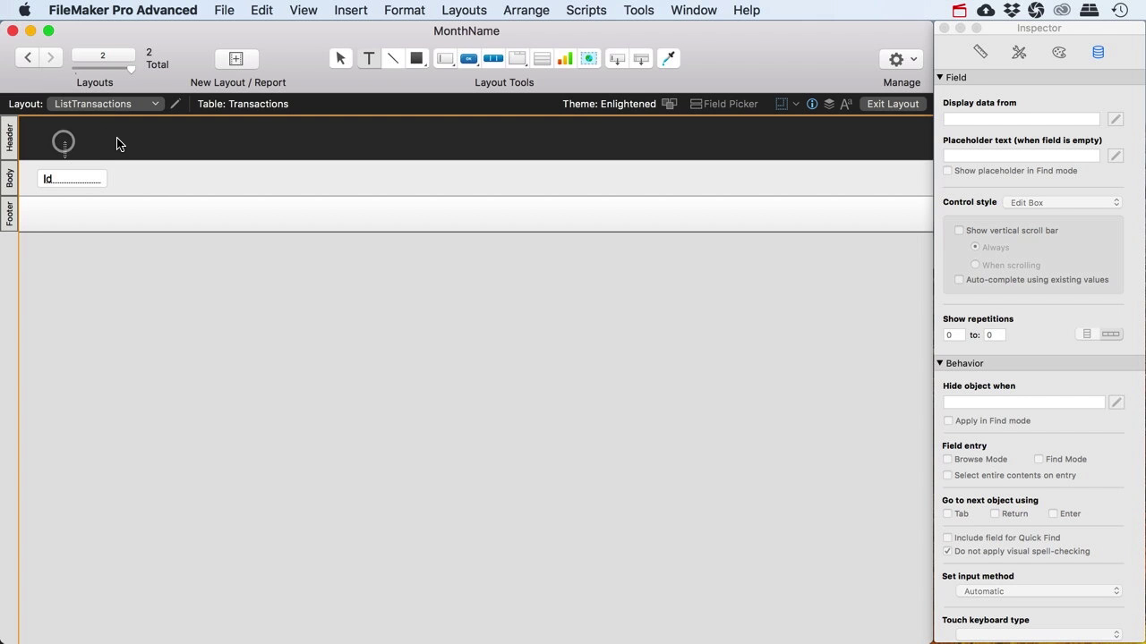
key("Escape")
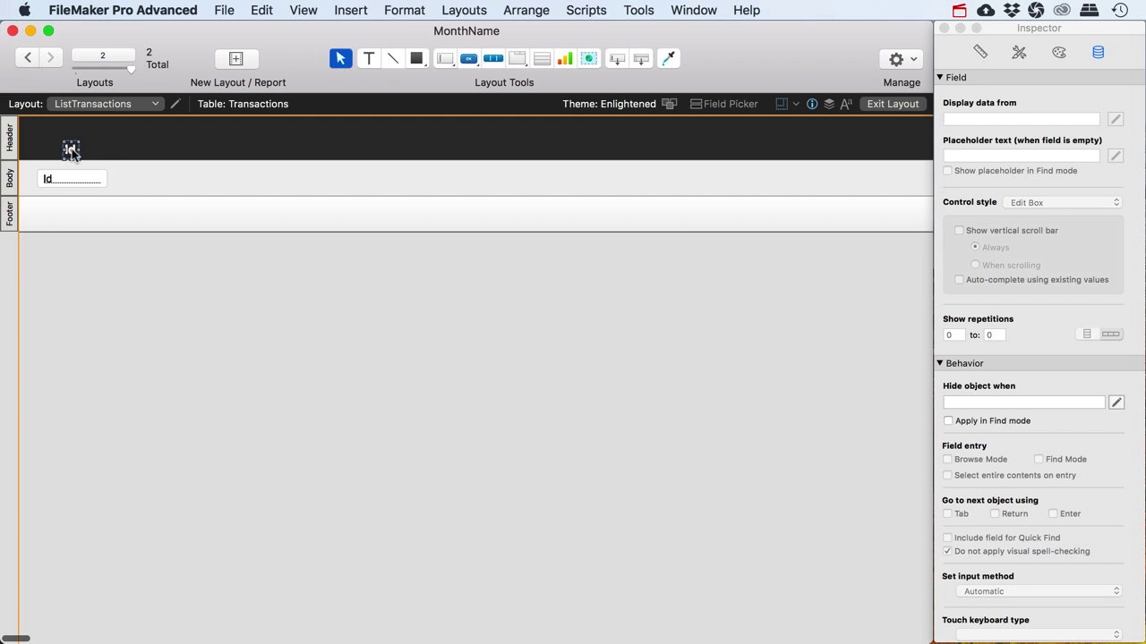
Step: Duplicate the Id heading and field to the right and nudge the copies closer to the originals
left_click_drag(72, 145, 150, 167)
left_click(54, 197)
scroll(43, 147, "down", 1)
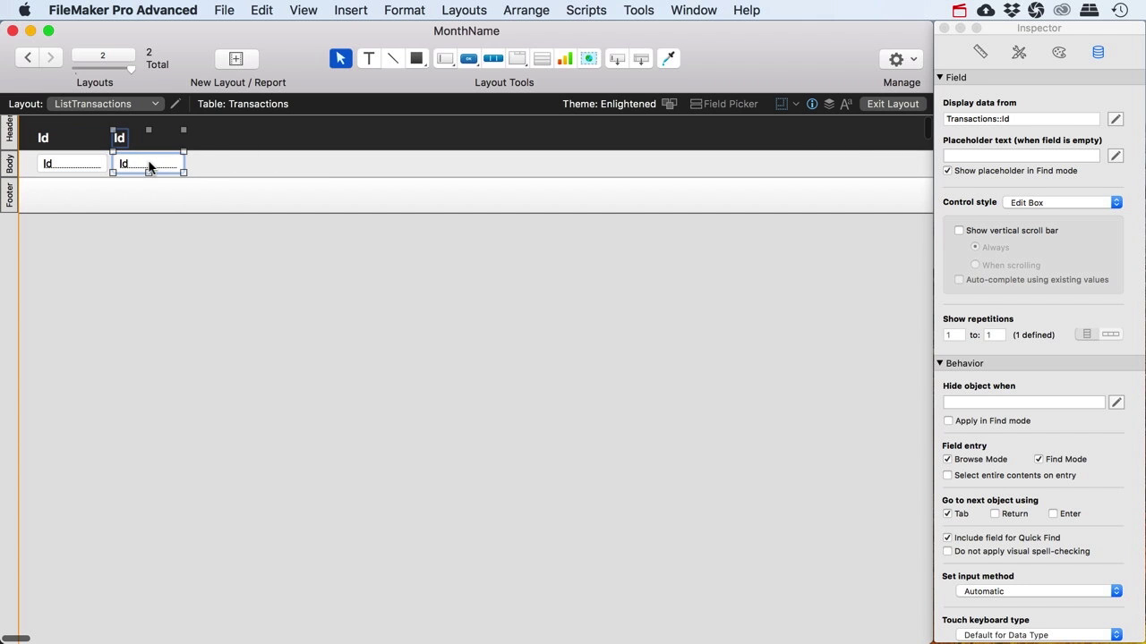
key("Left")
key("Left")
key("Left")
left_click(176, 165)
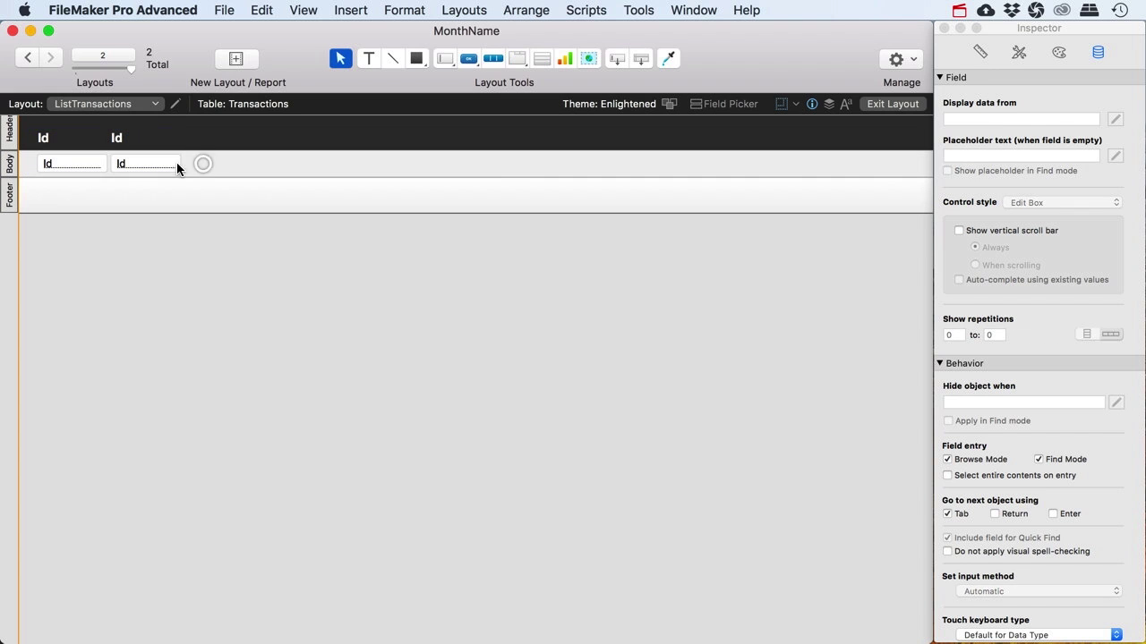
Step: Change the duplicated Id field to show Date and rename its heading to "Date"
double_click(170, 165)
left_click(444, 322)
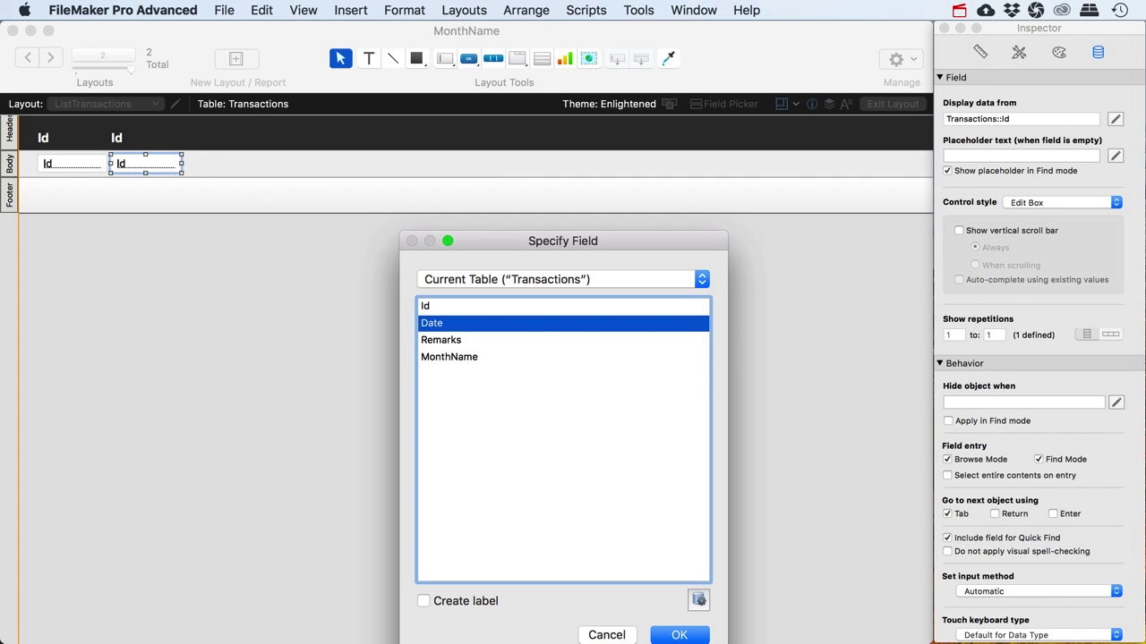
left_click(679, 637)
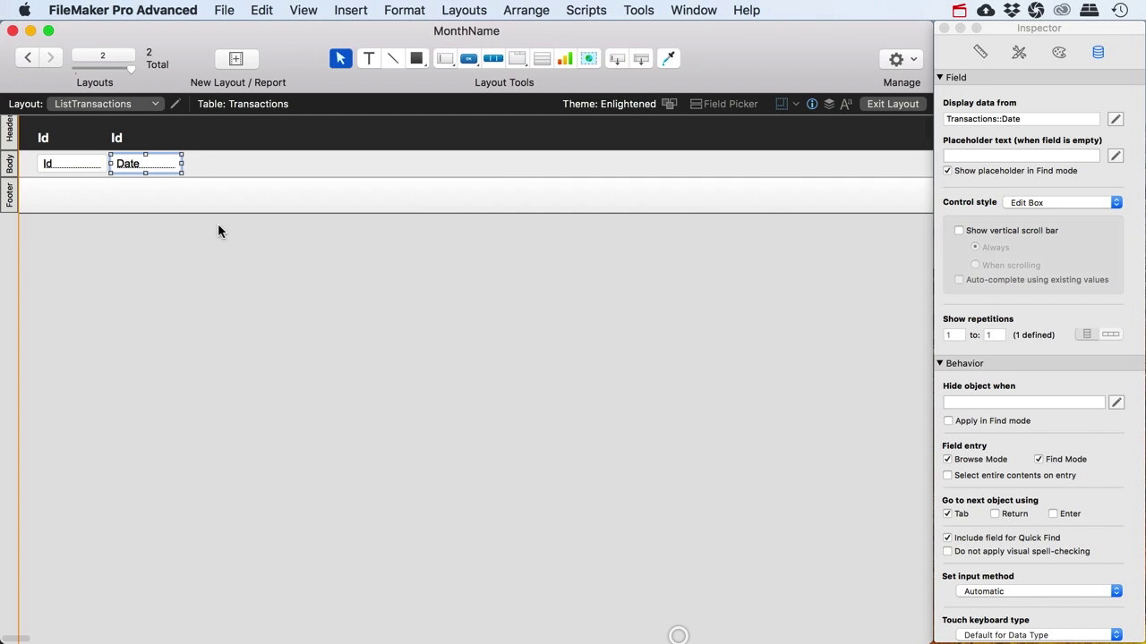
double_click(117, 137)
type("Date")
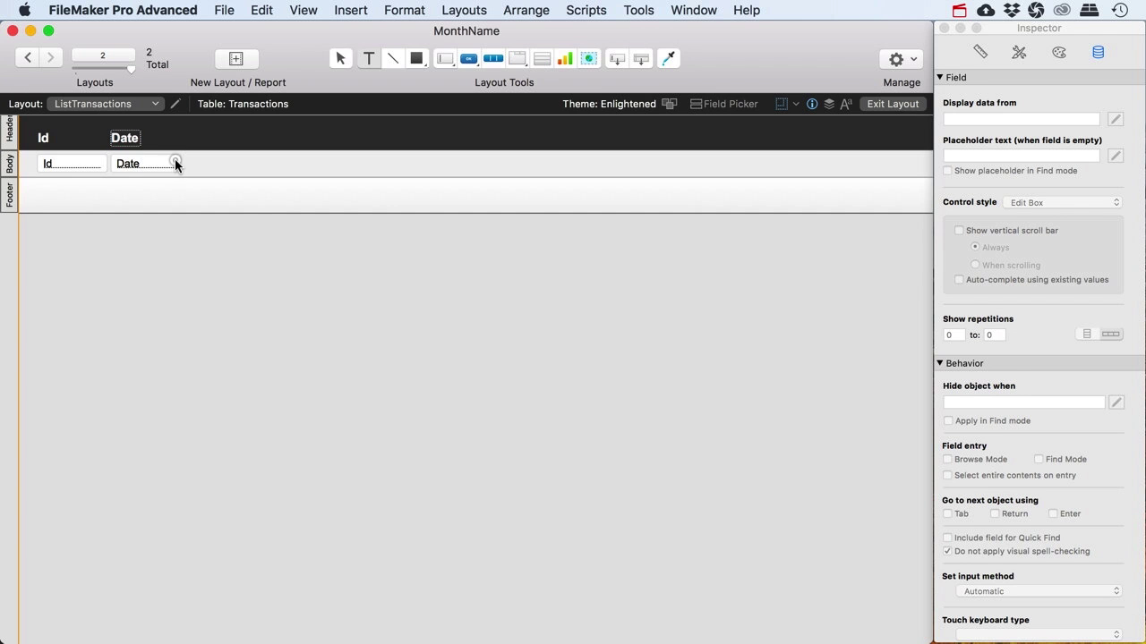
Step: Widen the Date field and duplicate it with its heading directly to the right
left_click(179, 161)
left_click_drag(185, 163, 209, 163)
left_click(127, 138, "shift")
left_click_drag(140, 161, 244, 163)
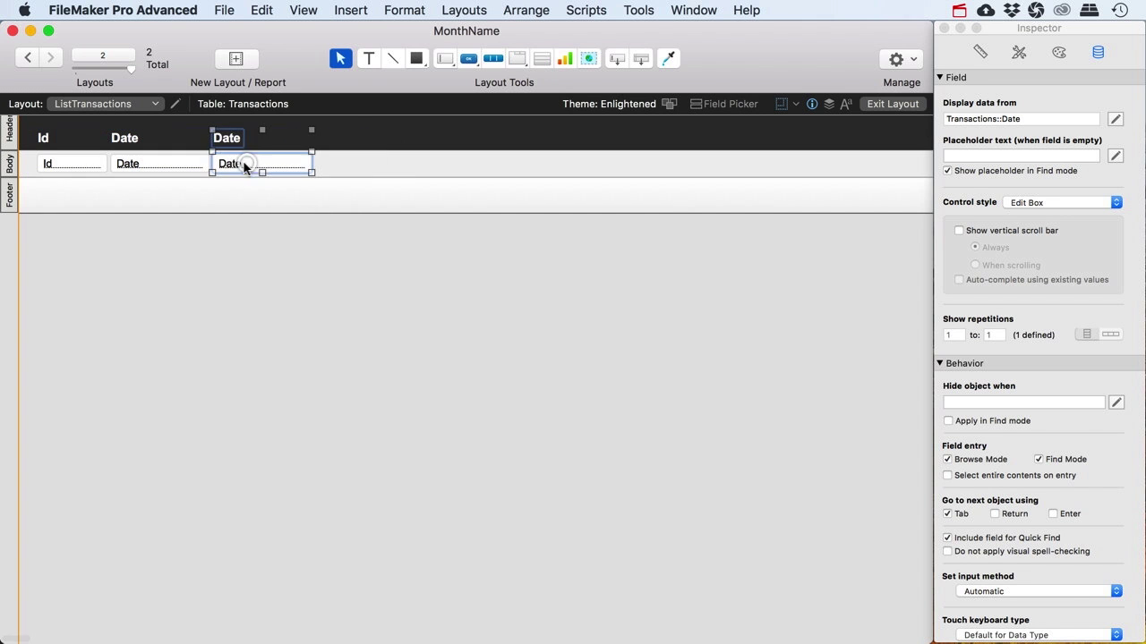
Step: Set the original Date field's control style to Drop-down Calendar
left_click(188, 164)
left_click(1112, 204)
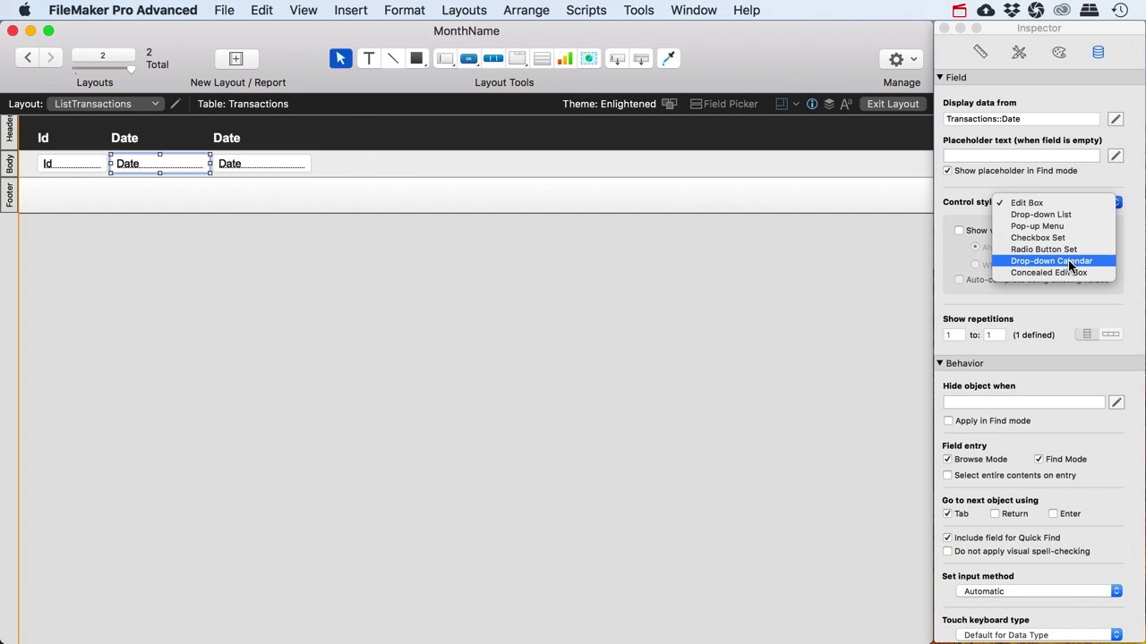
left_click(1038, 260)
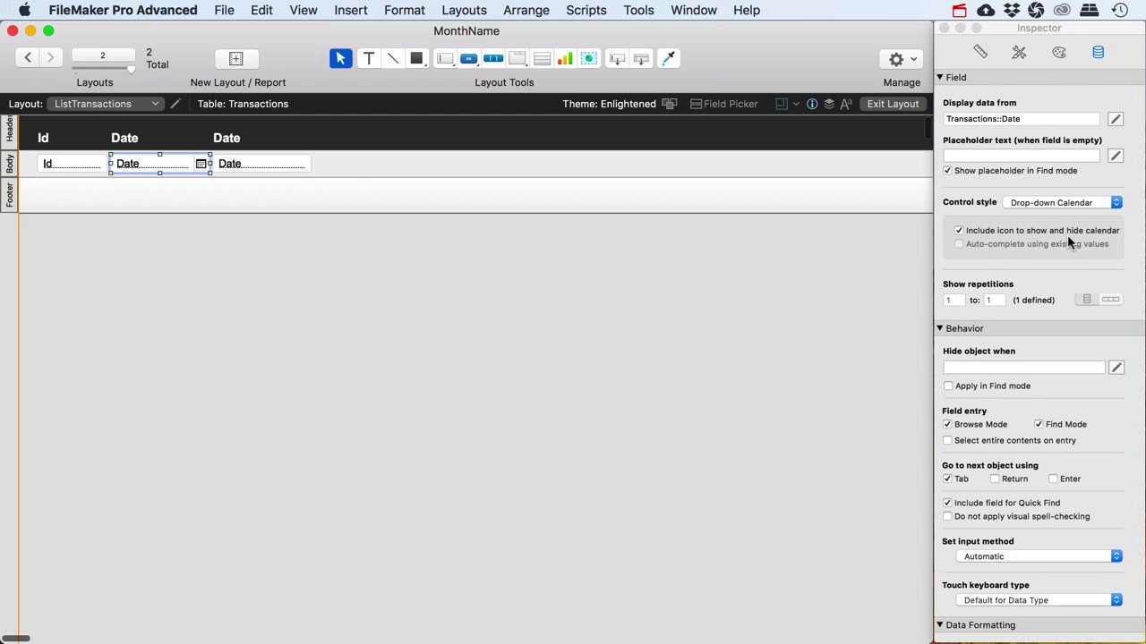
Step: Change the duplicated Date field to show Remarks and rename its heading to "Remarks"
left_click(238, 167)
double_click(238, 166)
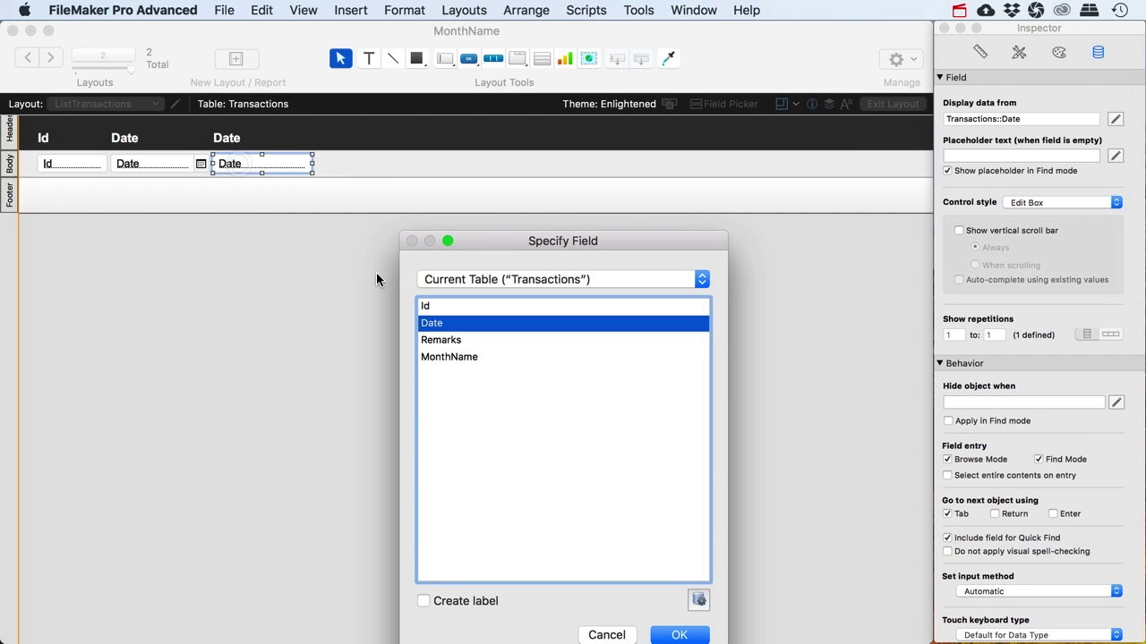
left_click(461, 341)
left_click(686, 635)
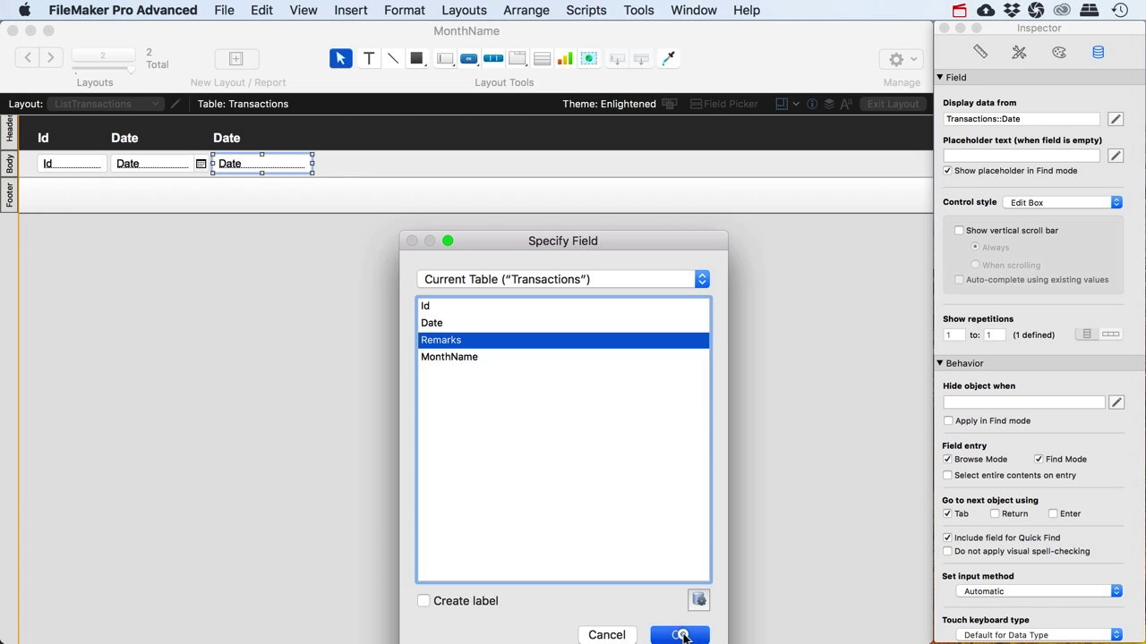
left_click(224, 141)
double_click(219, 142)
type("Re")
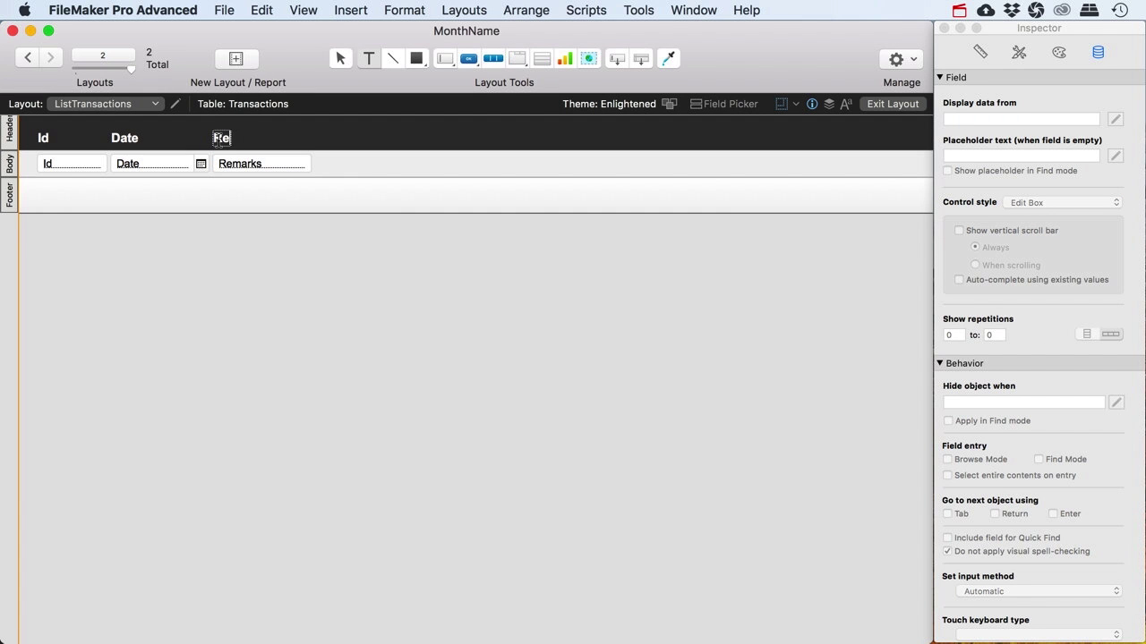
type("marks")
left_click(335, 164)
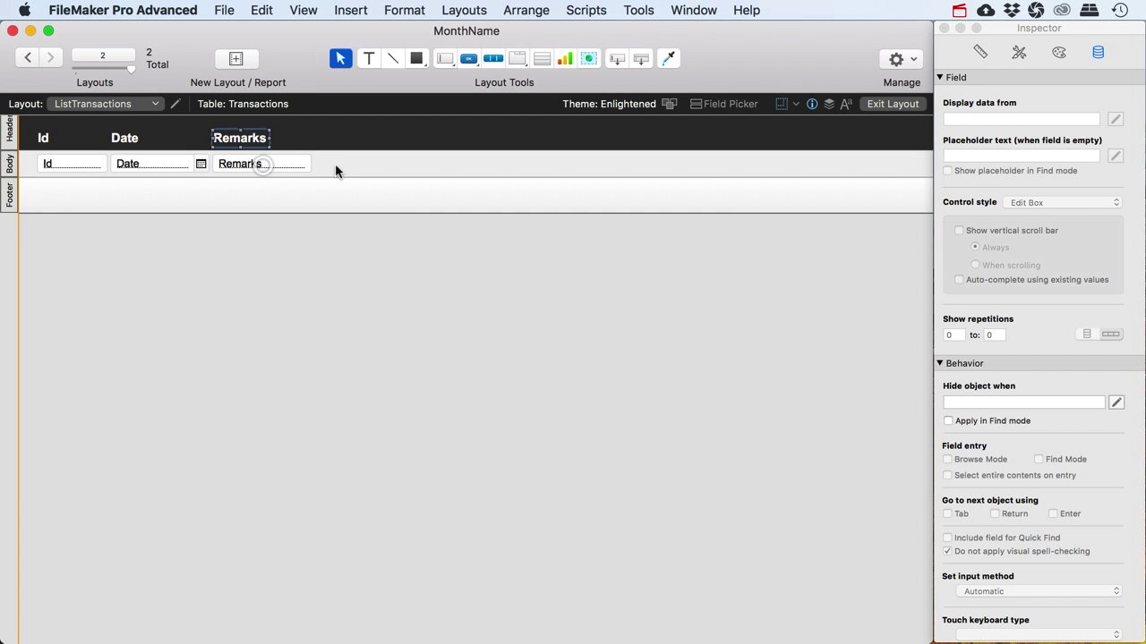
Step: Widen the Remarks field and duplicate it with its heading directly to the right
left_click(298, 164)
left_click_drag(314, 164, 386, 164)
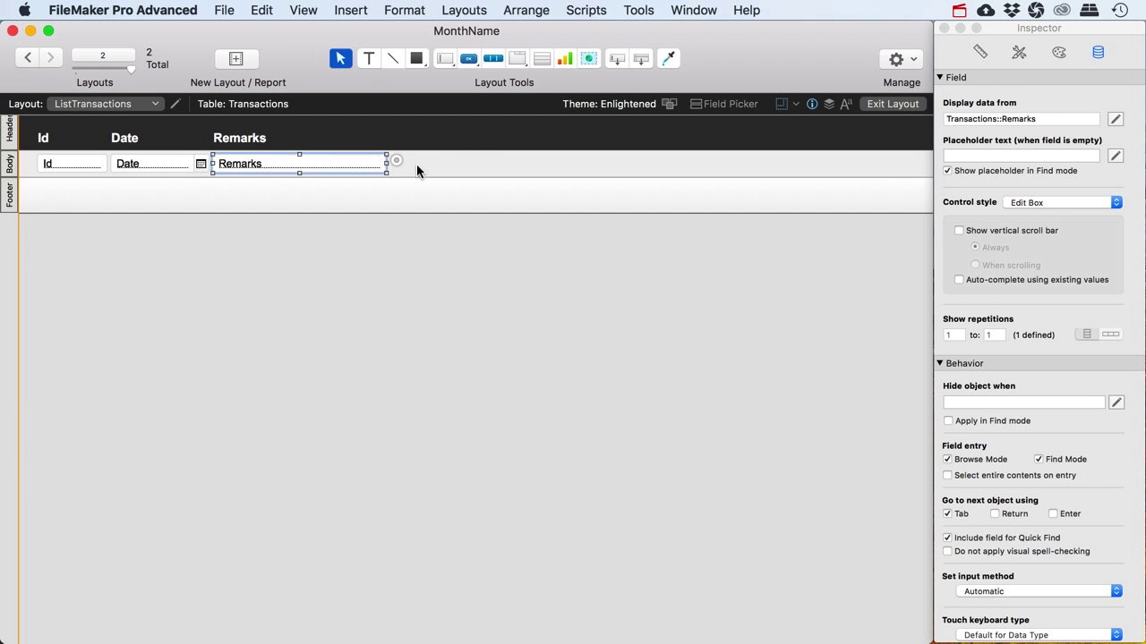
left_click(238, 138, "shift")
left_click_drag(253, 164, 435, 166)
left_click(677, 169)
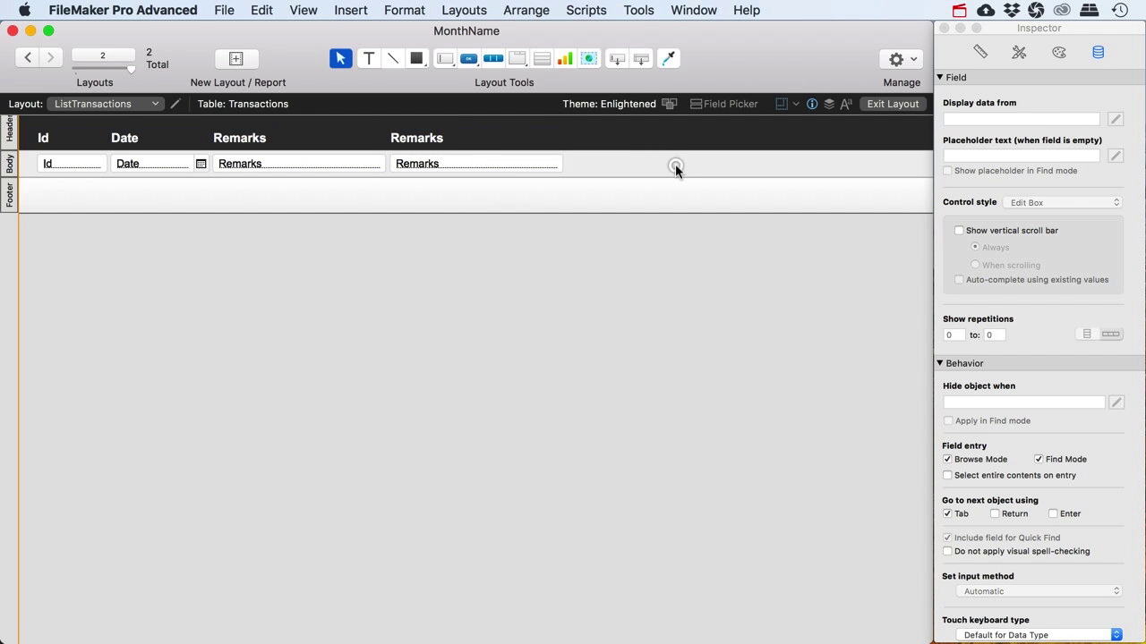
Step: Change the duplicated Remarks field to show MonthName and rename its heading to "MonthName"
double_click(460, 164)
left_click(460, 357)
left_click(679, 635)
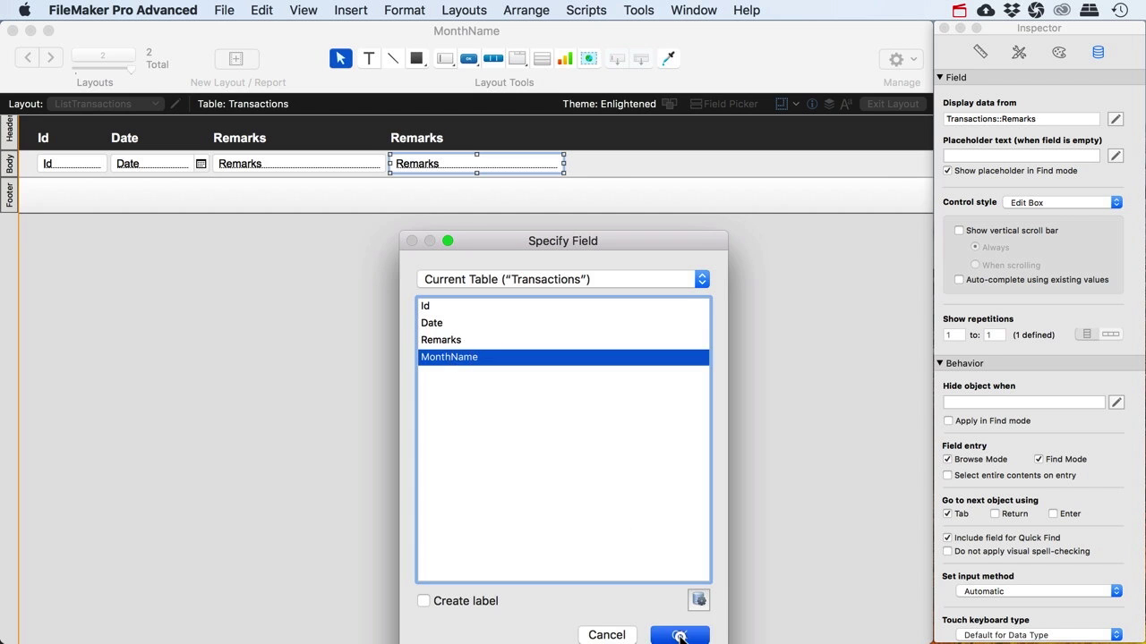
double_click(417, 145)
type("Mo")
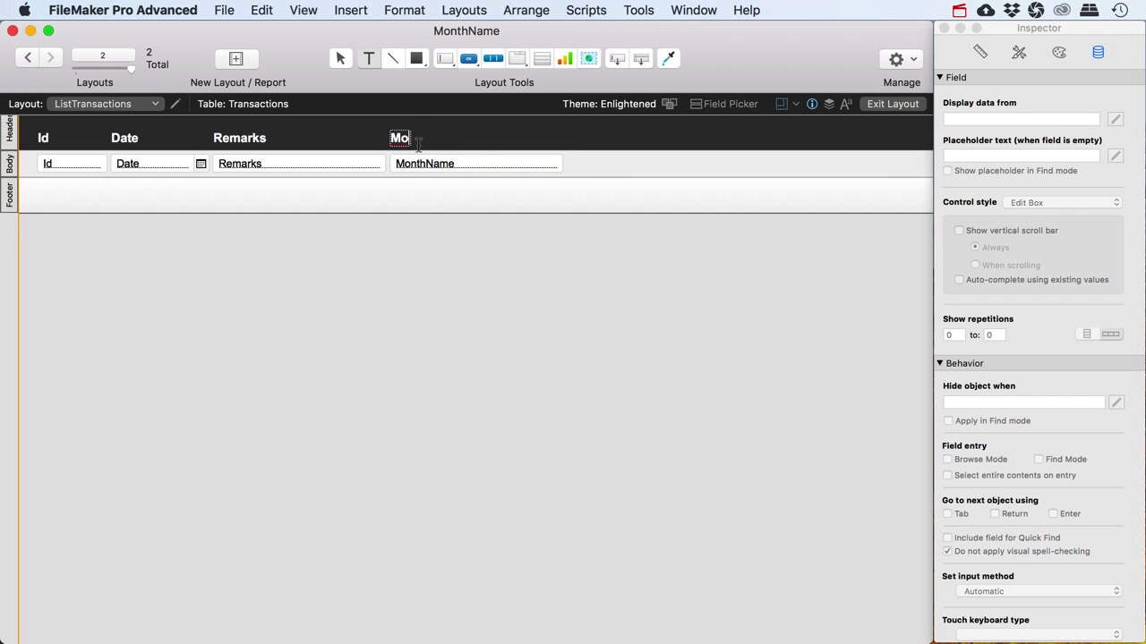
type("nthName")
left_click(426, 164)
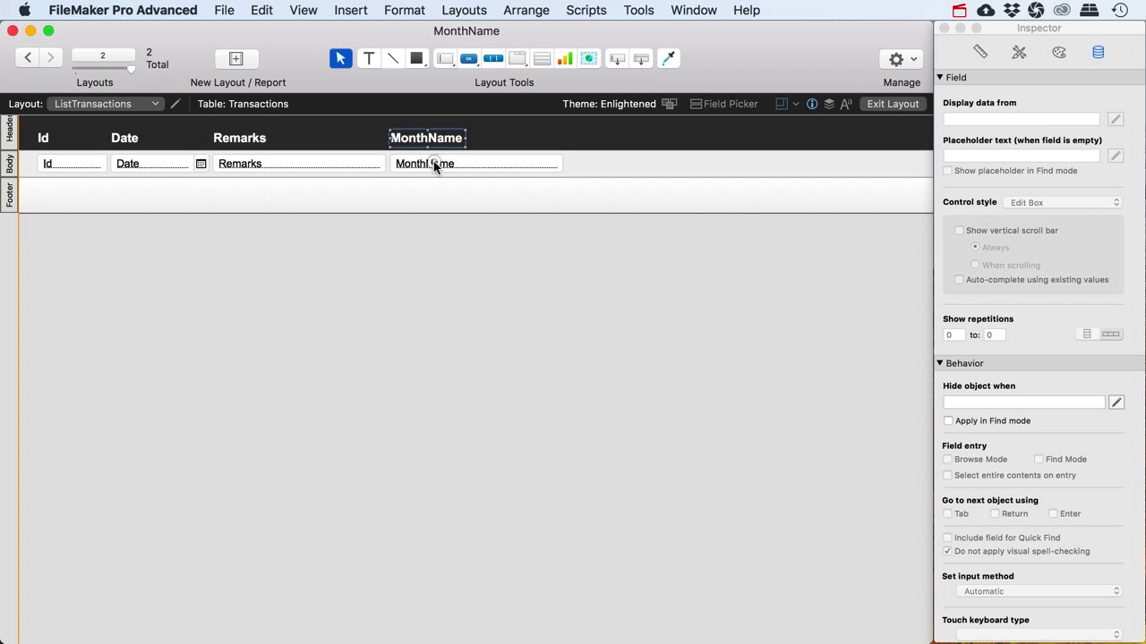
Step: Narrow the MonthName field and view the ListTransactions layout in Browse mode
left_click_drag(561, 161, 490, 163)
left_click(510, 160)
key("super+b")
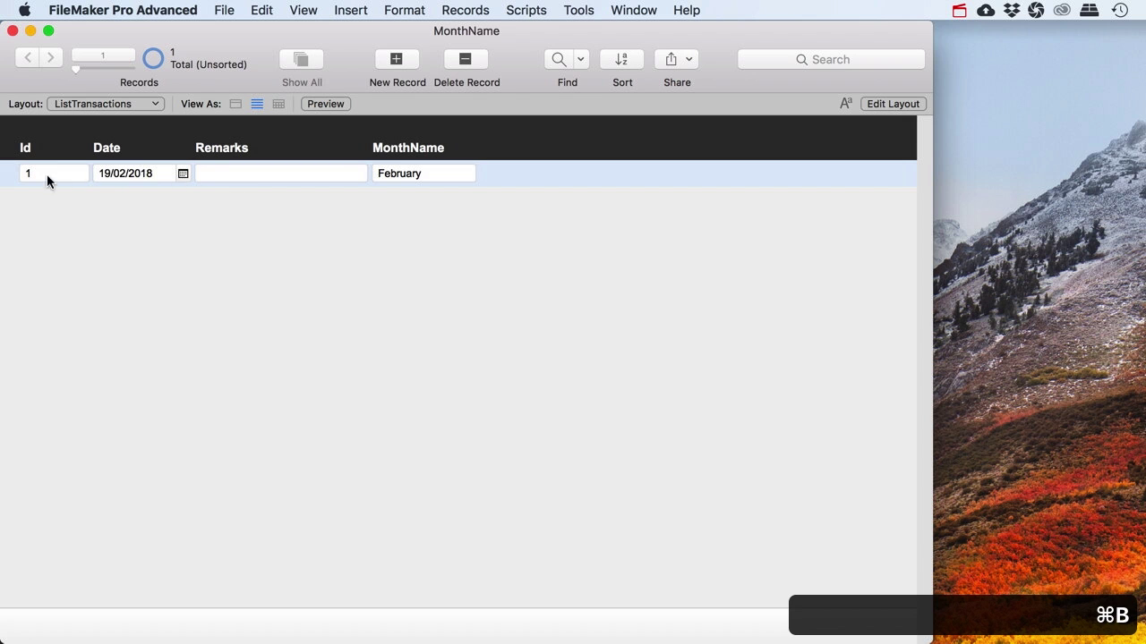
Step: Add transaction records dated 21/02/2018 and 16/02/2018, plus two records dated 03/01/2018
left_click(397, 58)
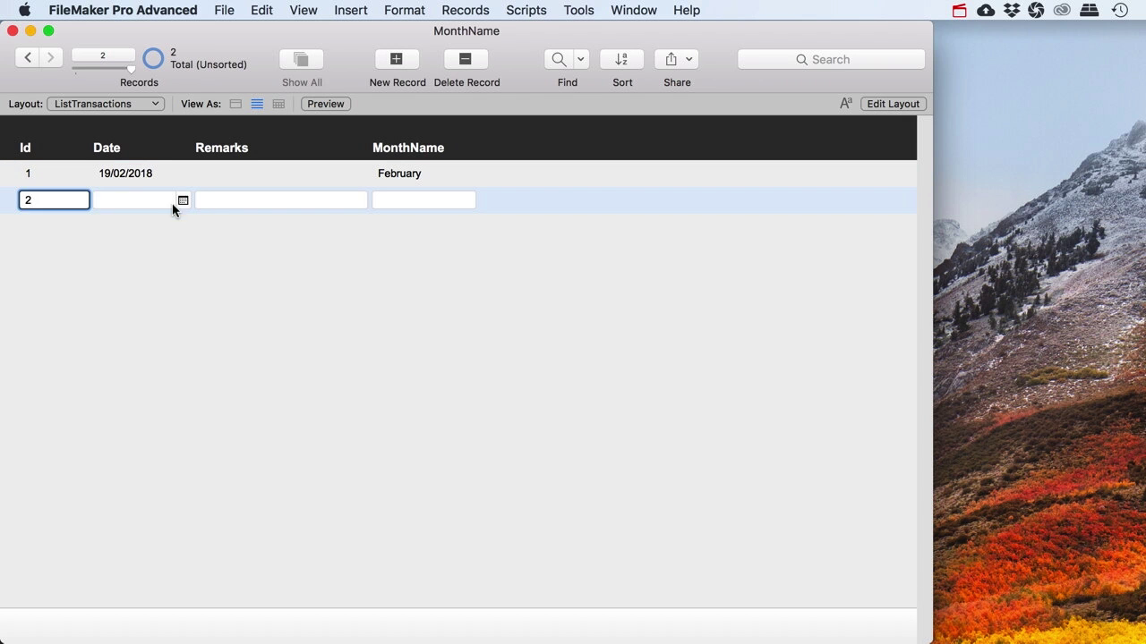
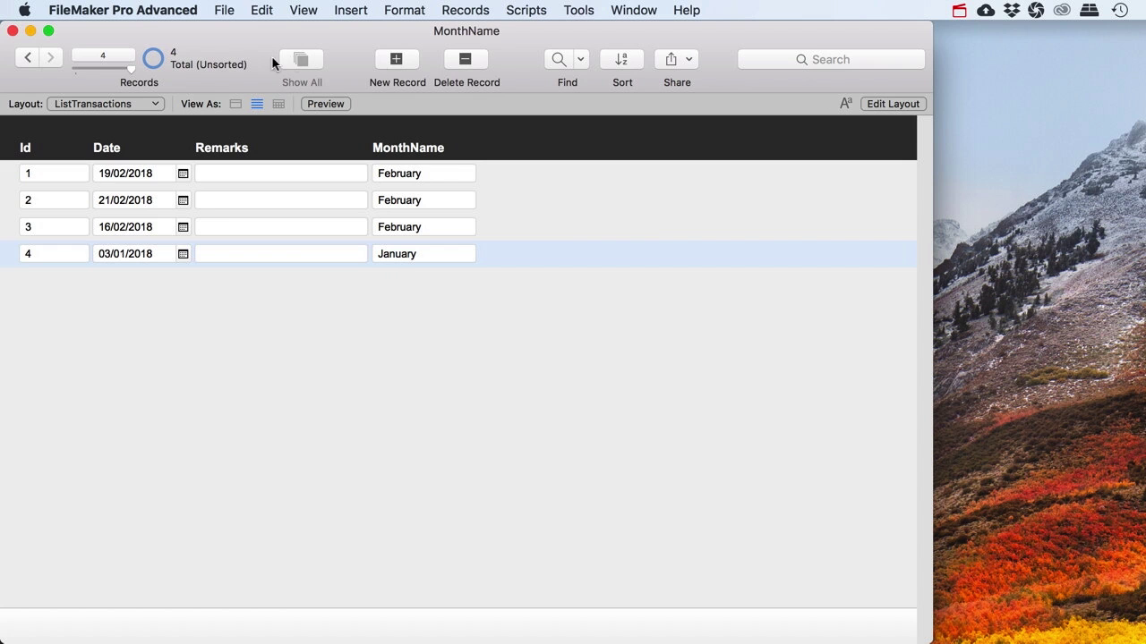
left_click(395, 59)
left_click(184, 280)
left_click(103, 303)
left_click(153, 344)
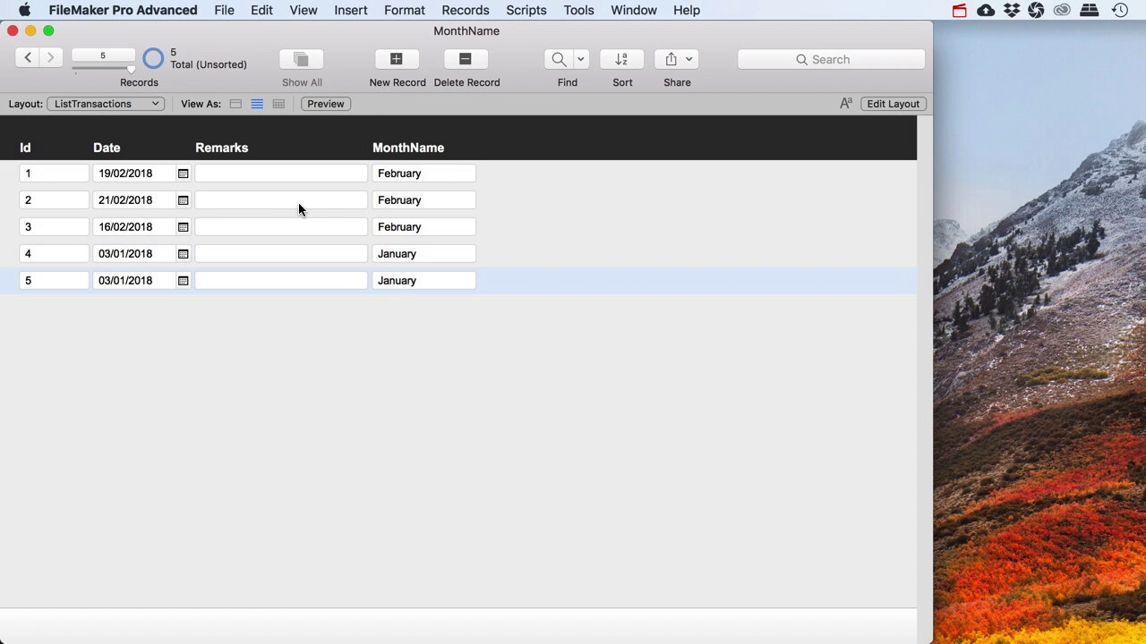
Step: Add a sixth transaction record and set its date to 17/03/2018
left_click(413, 59)
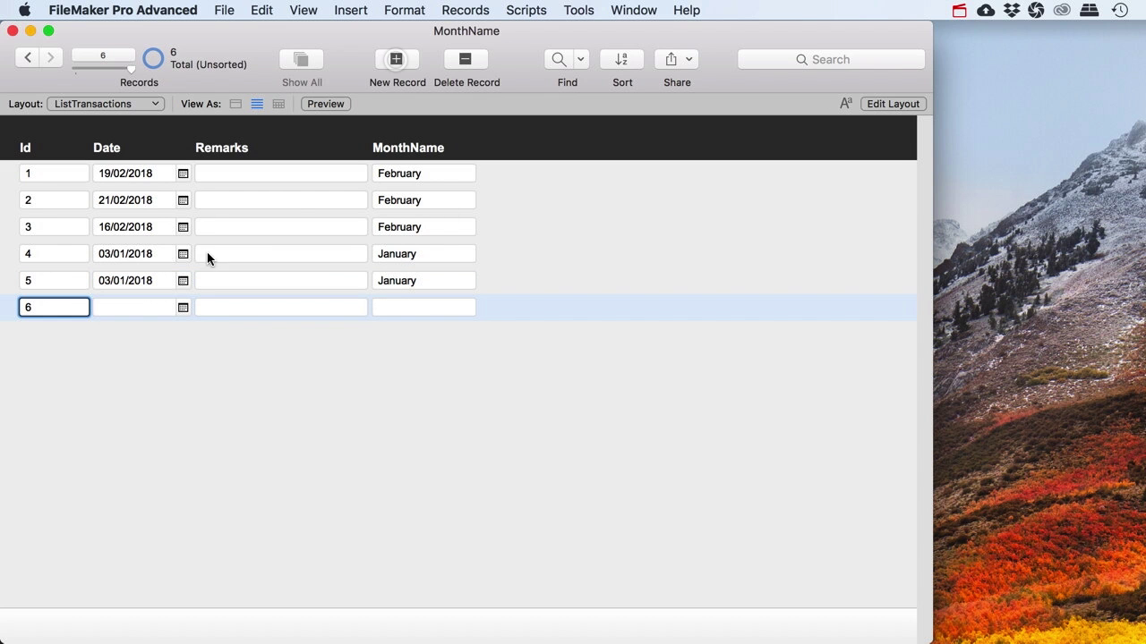
left_click(184, 307)
left_click(246, 331)
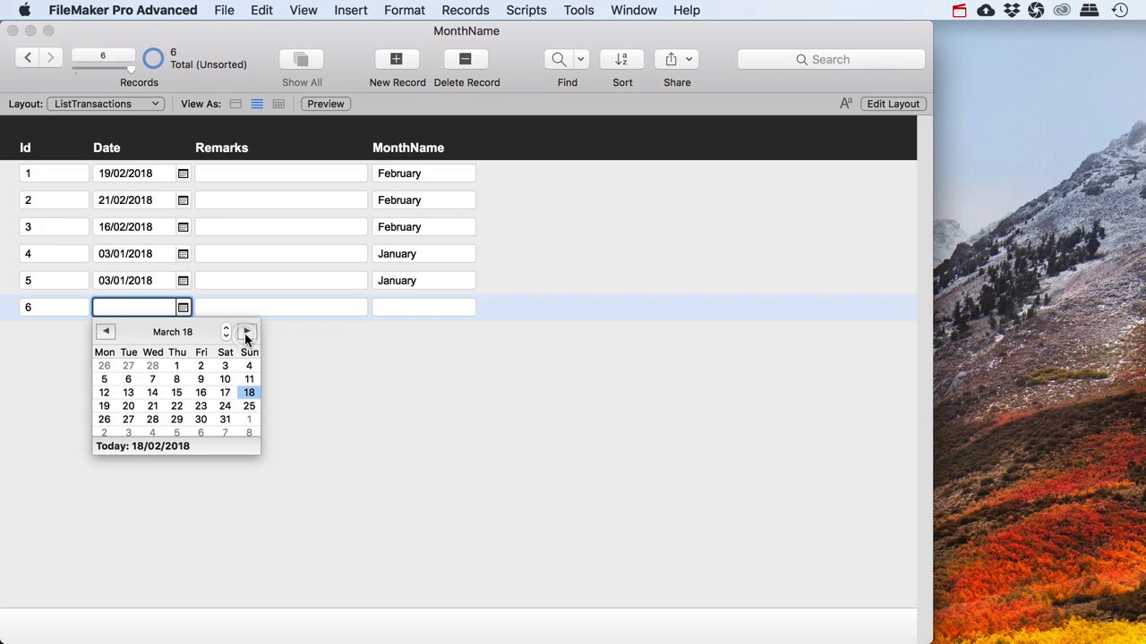
left_click(225, 392)
left_click(211, 348)
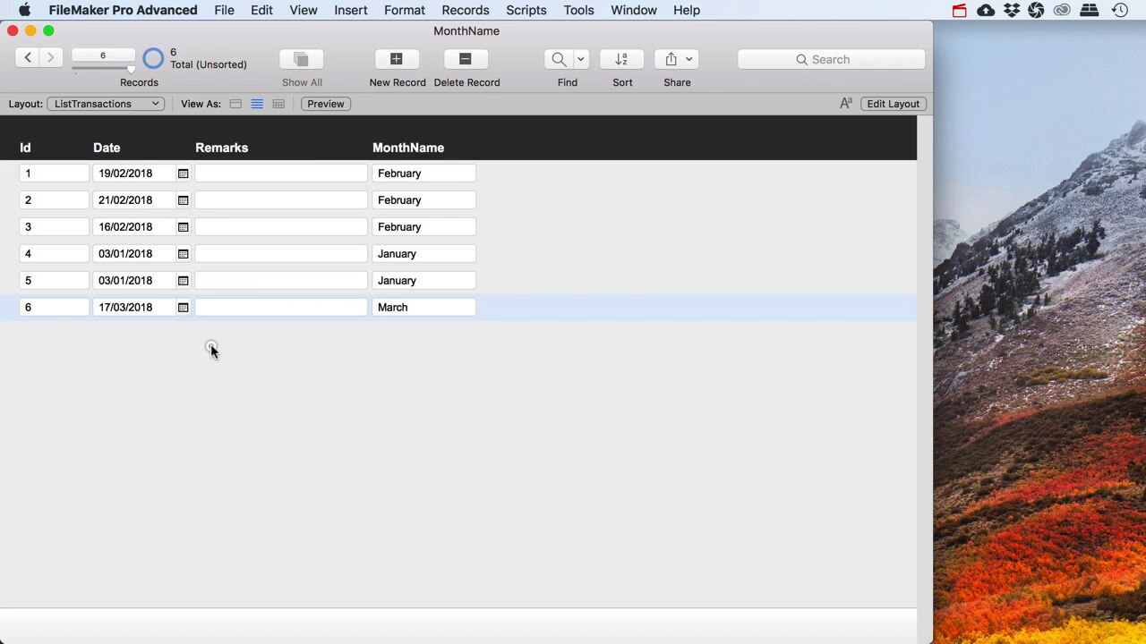
Step: Add a seventh transaction record and set its date to 24/03/2018
left_click(387, 65)
left_click(182, 334)
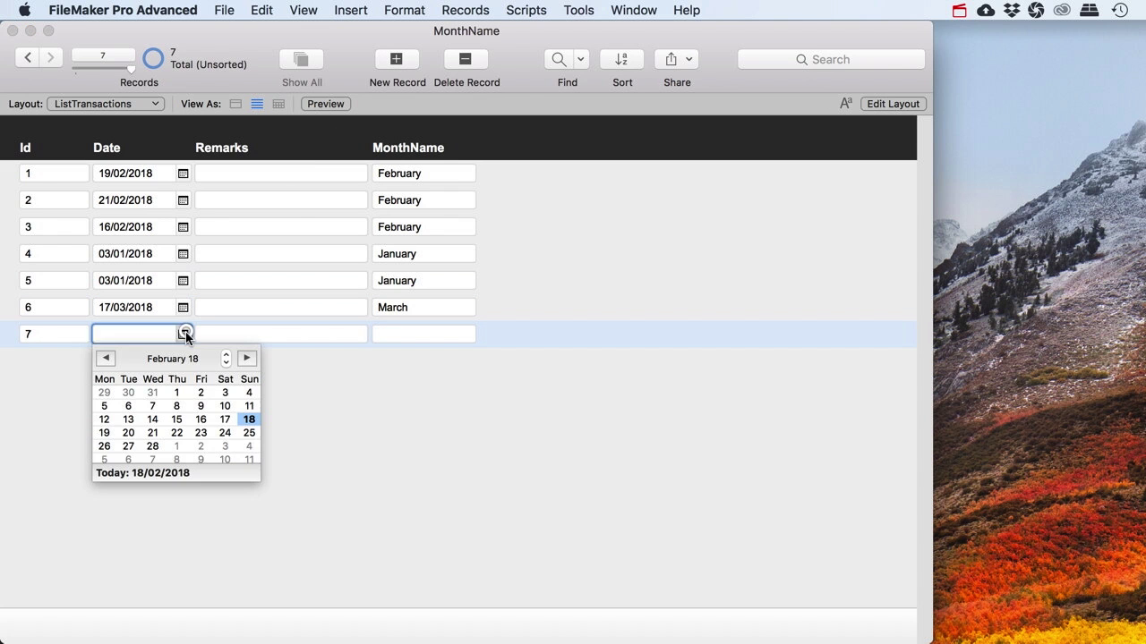
left_click(246, 358)
left_click(224, 435)
left_click(375, 431)
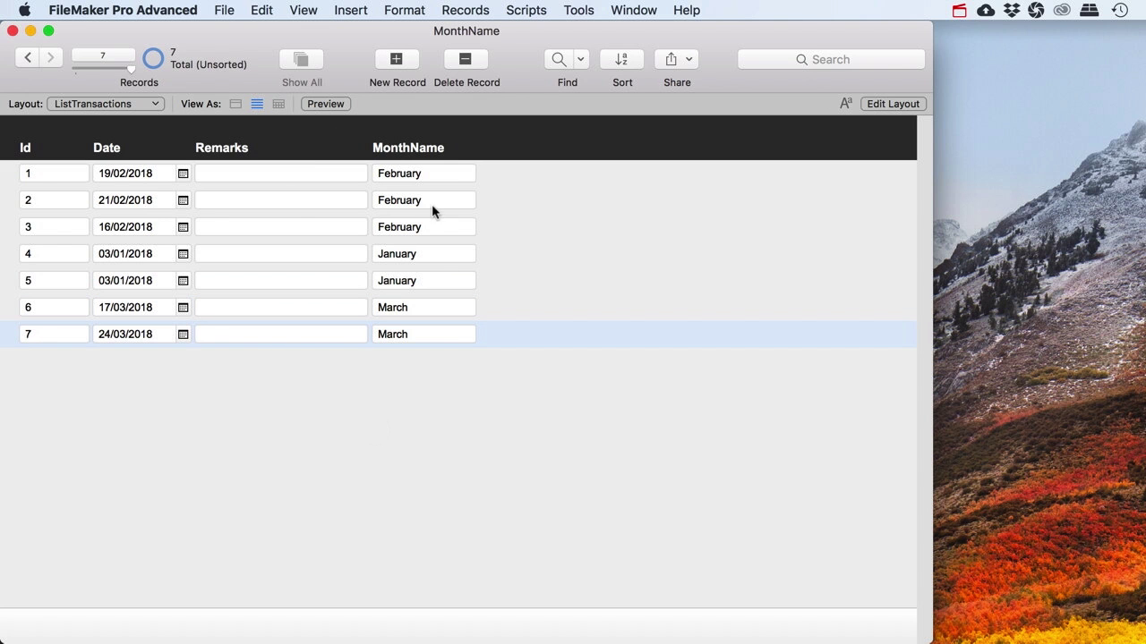
Step: Sort the transaction records by MonthName in ascending order
left_click(620, 63)
double_click(195, 221)
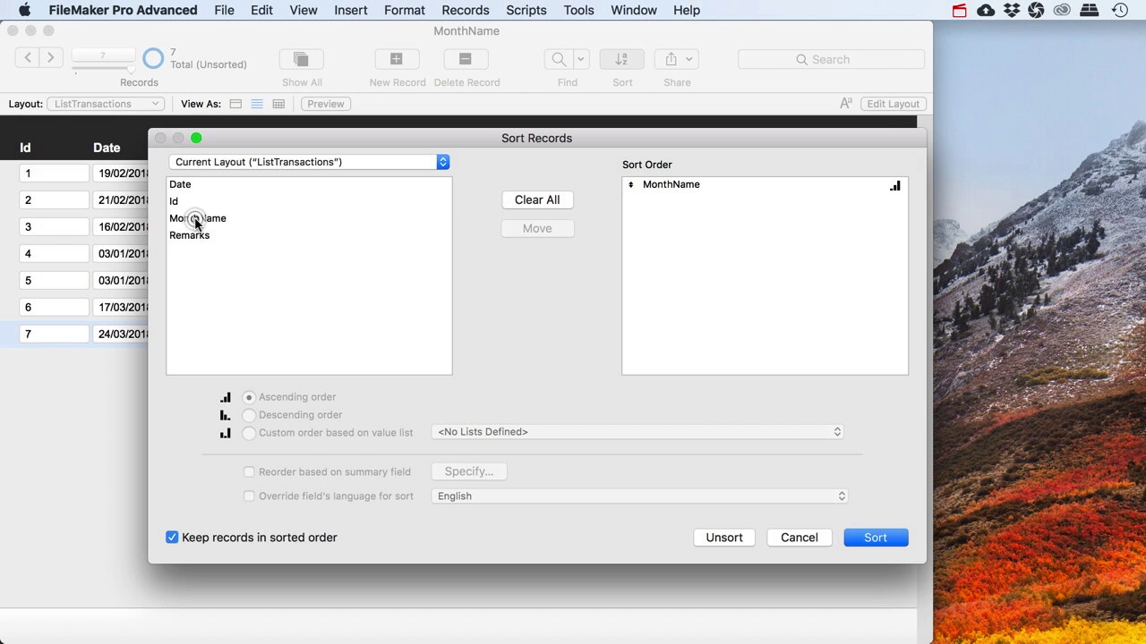
left_click(872, 538)
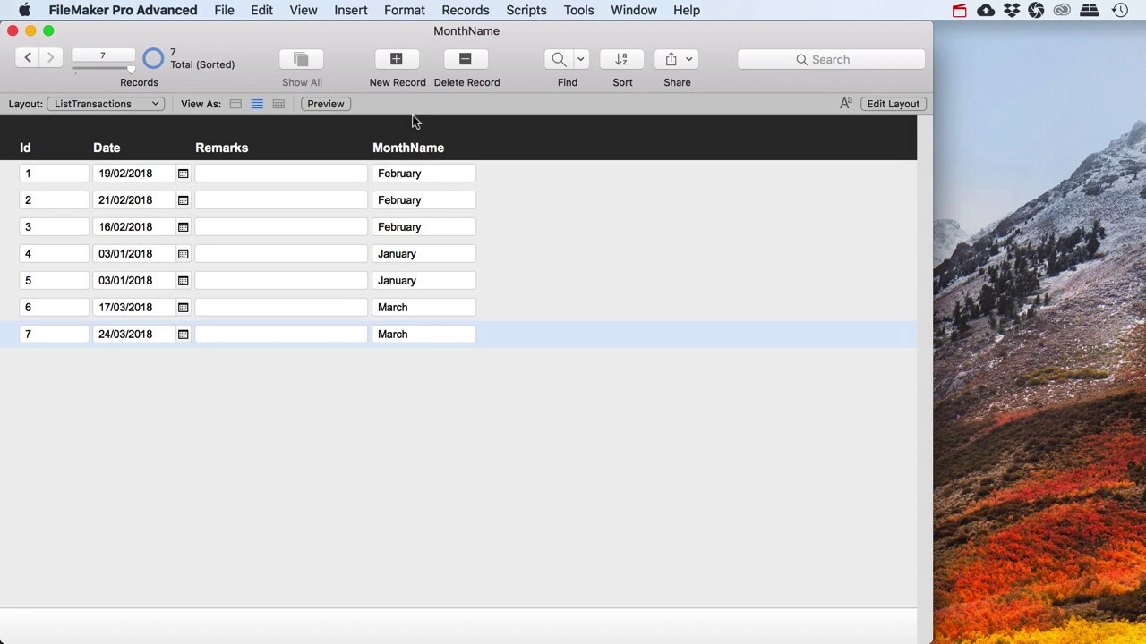
Step: Create a Number field named "MonthNumber" in the Transactions table
left_click(225, 11)
mouse_move(333, 172)
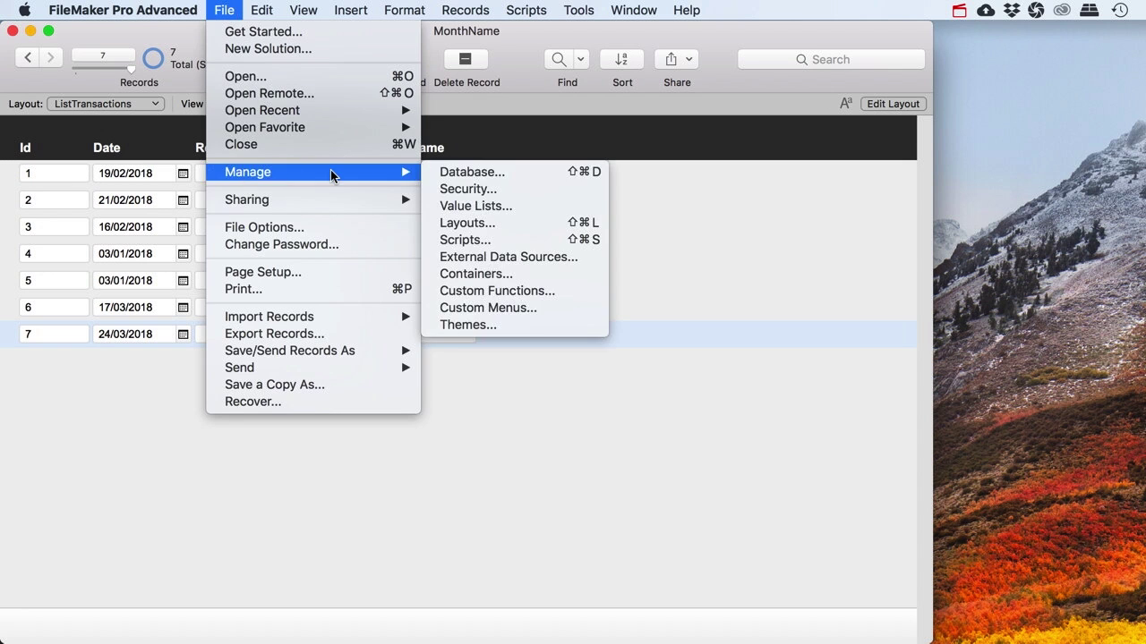
left_click(450, 173)
left_click(121, 197)
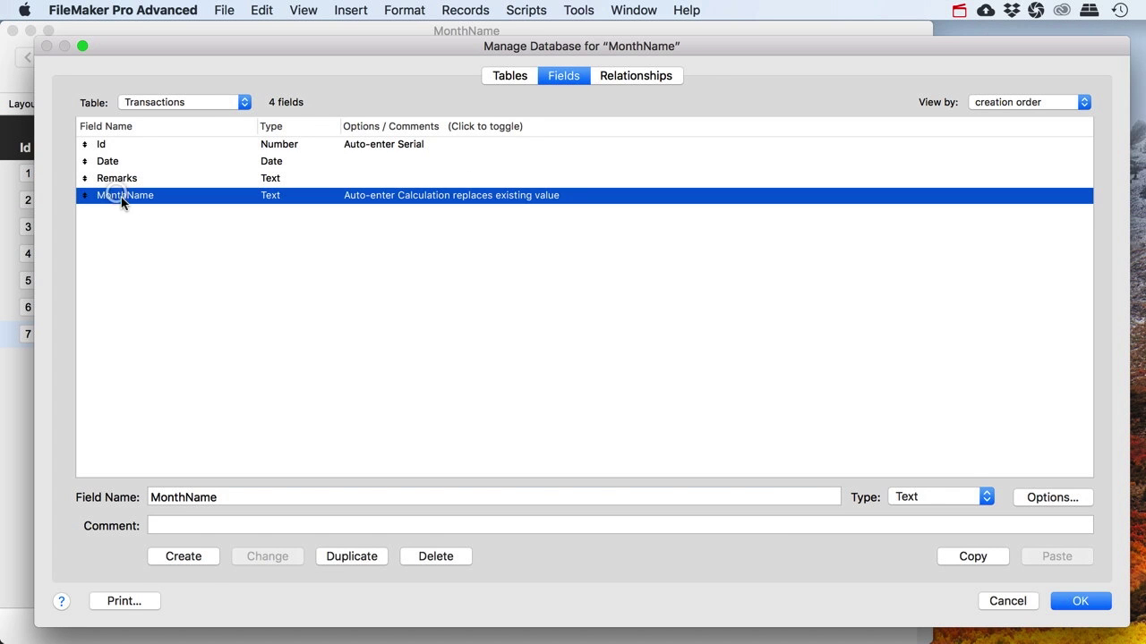
left_click(180, 498)
left_click_drag(182, 497, 325, 509)
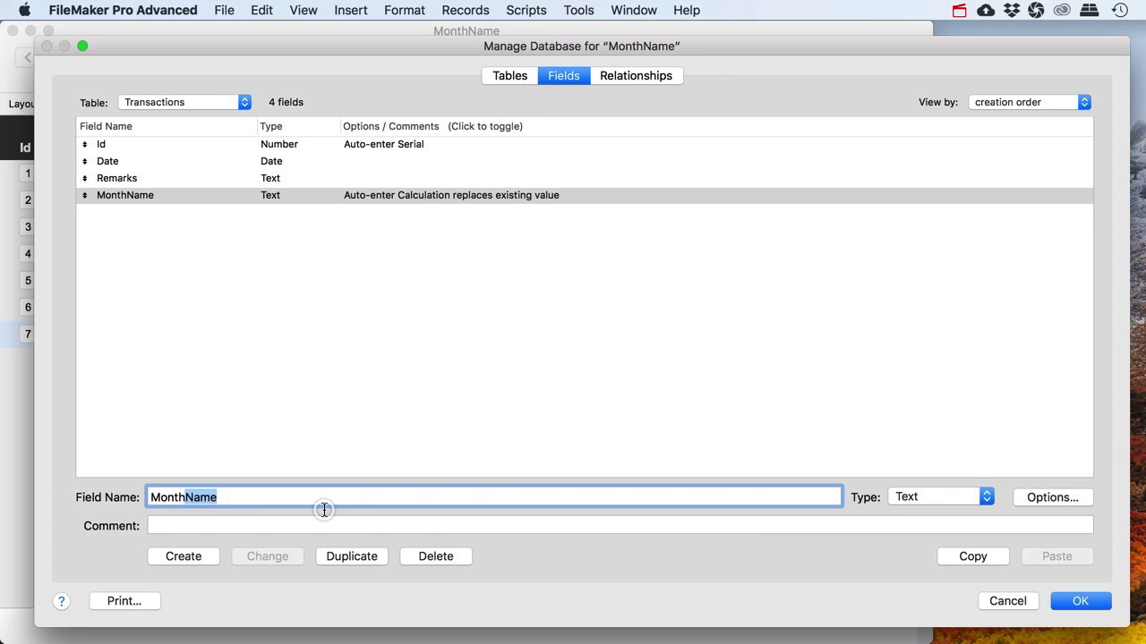
type("Number")
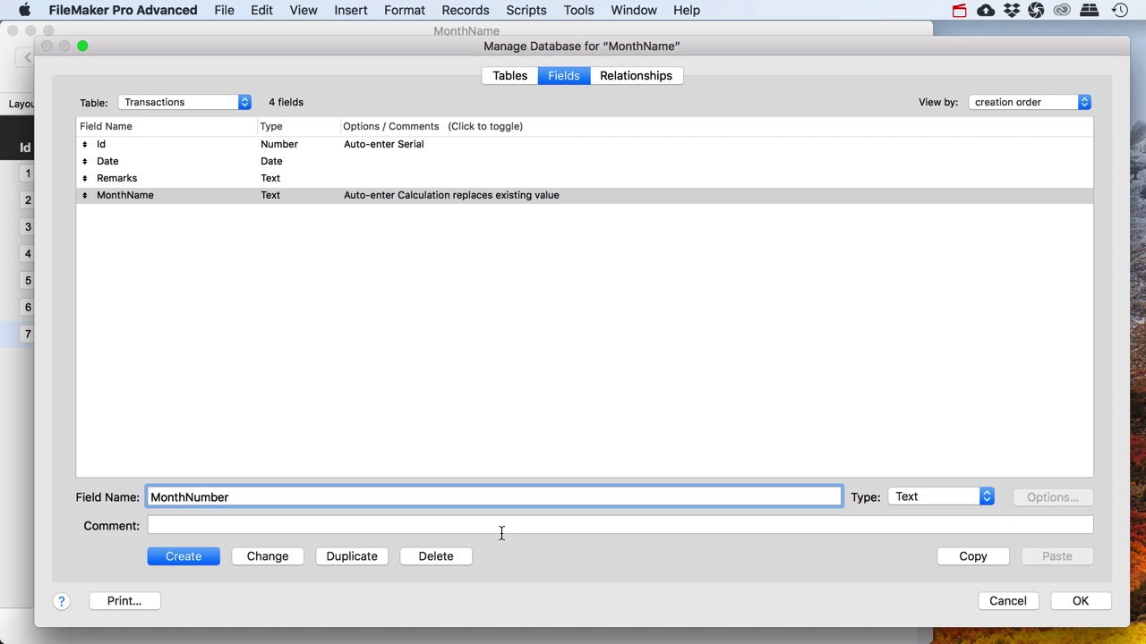
left_click(974, 497)
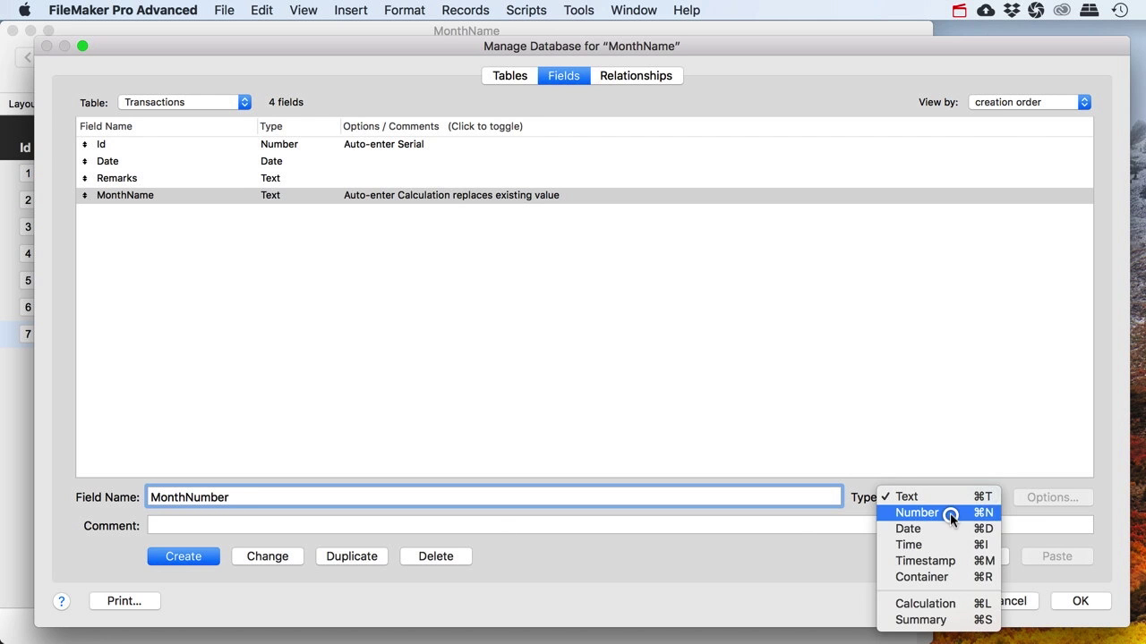
left_click(950, 513)
left_click(197, 558)
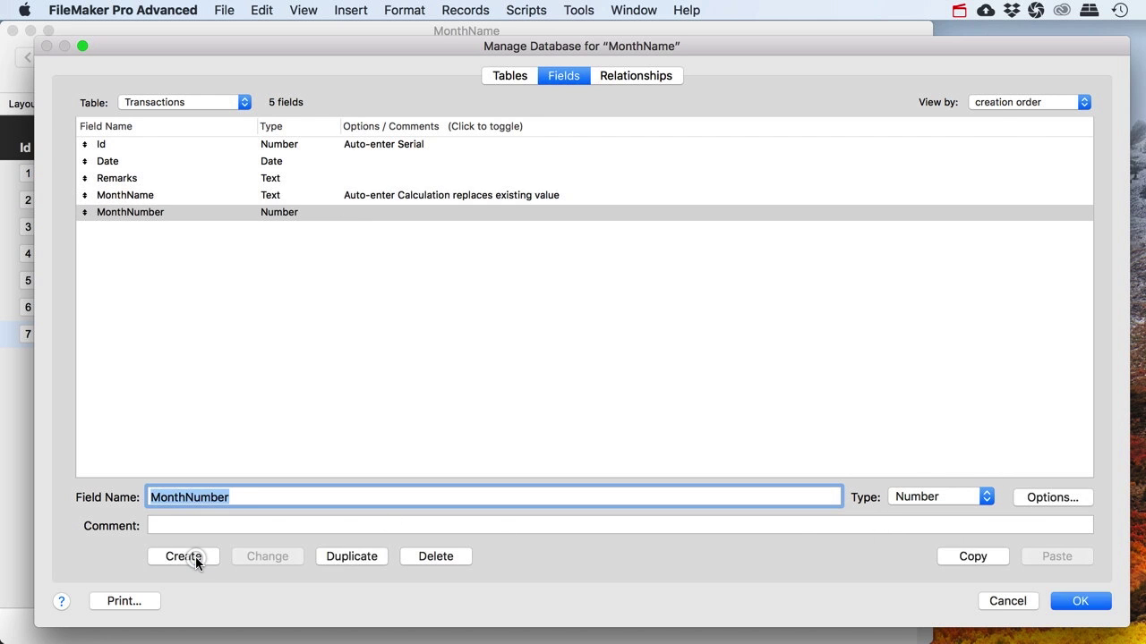
Step: Give MonthNumber an auto-enter calculated value of Month ( Date ), comparing the descriptions of the available month functions
double_click(227, 212)
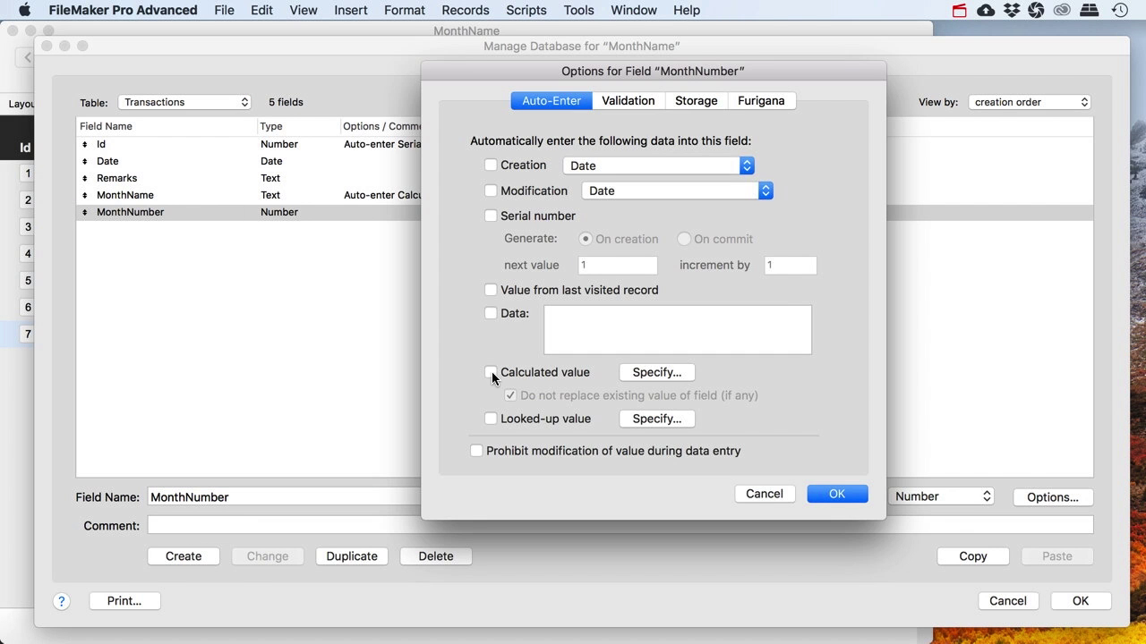
left_click(491, 372)
left_click(962, 143)
type("month")
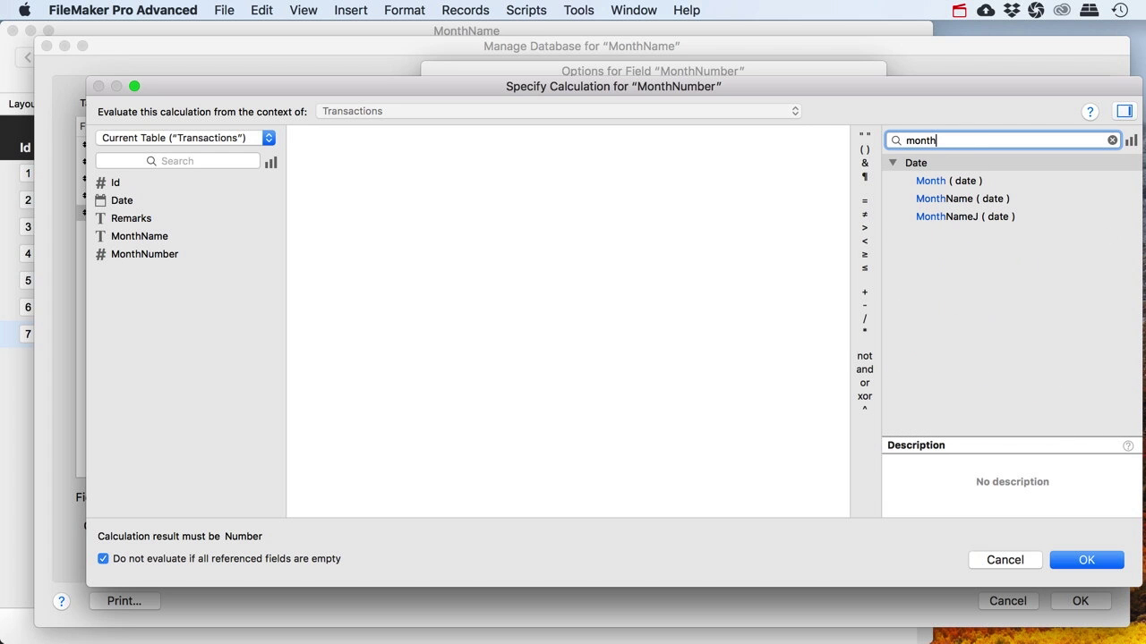
left_click(935, 183)
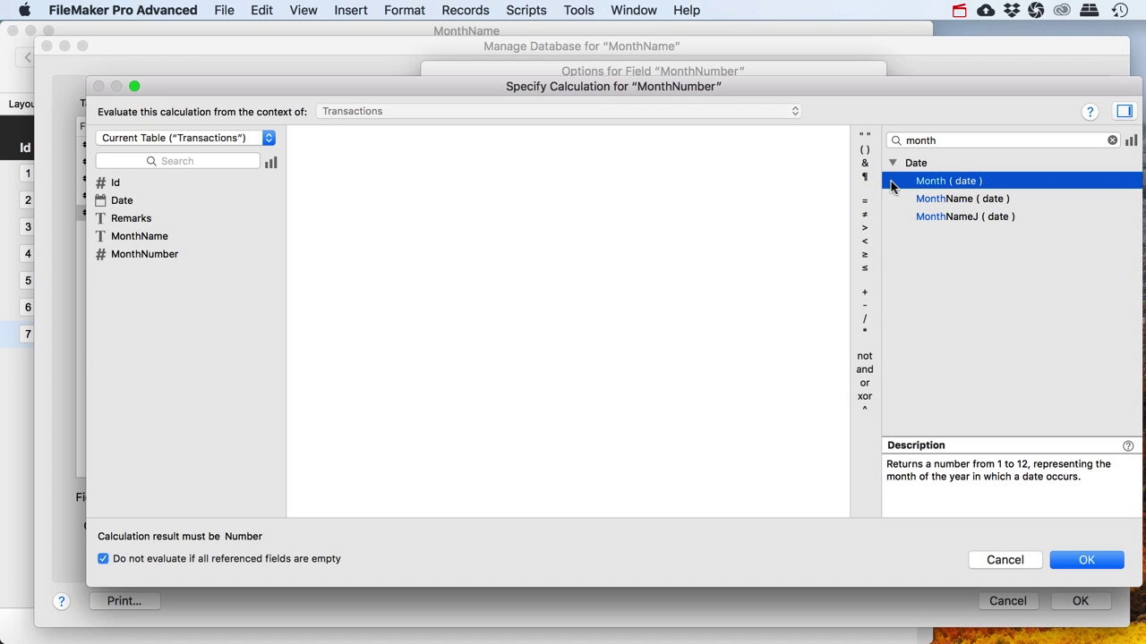
left_click(948, 199)
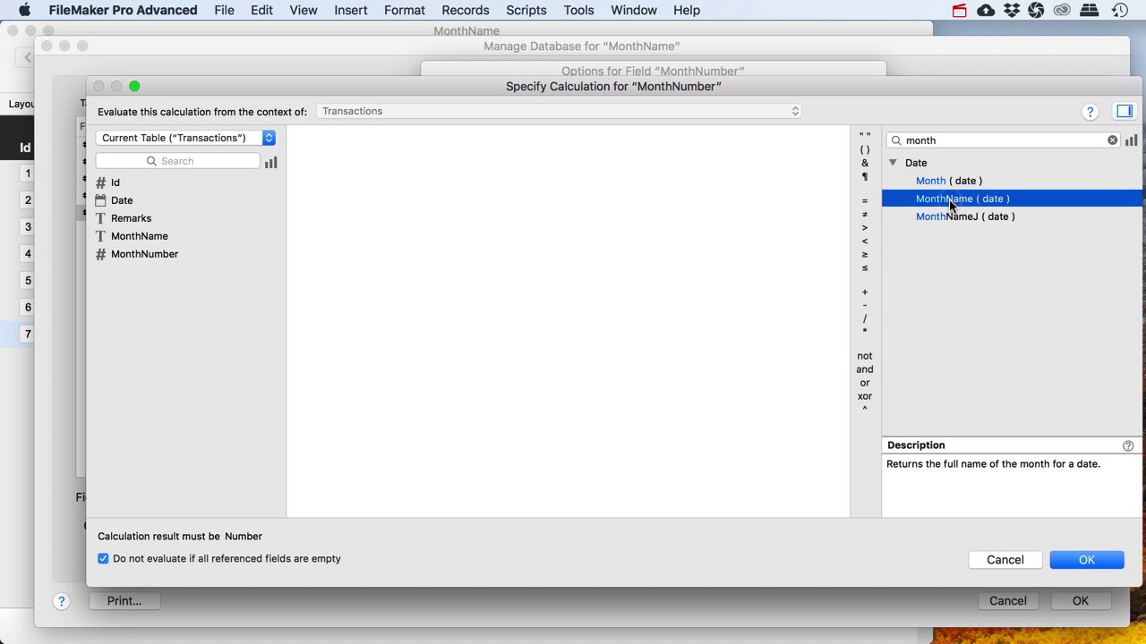
left_click(959, 218)
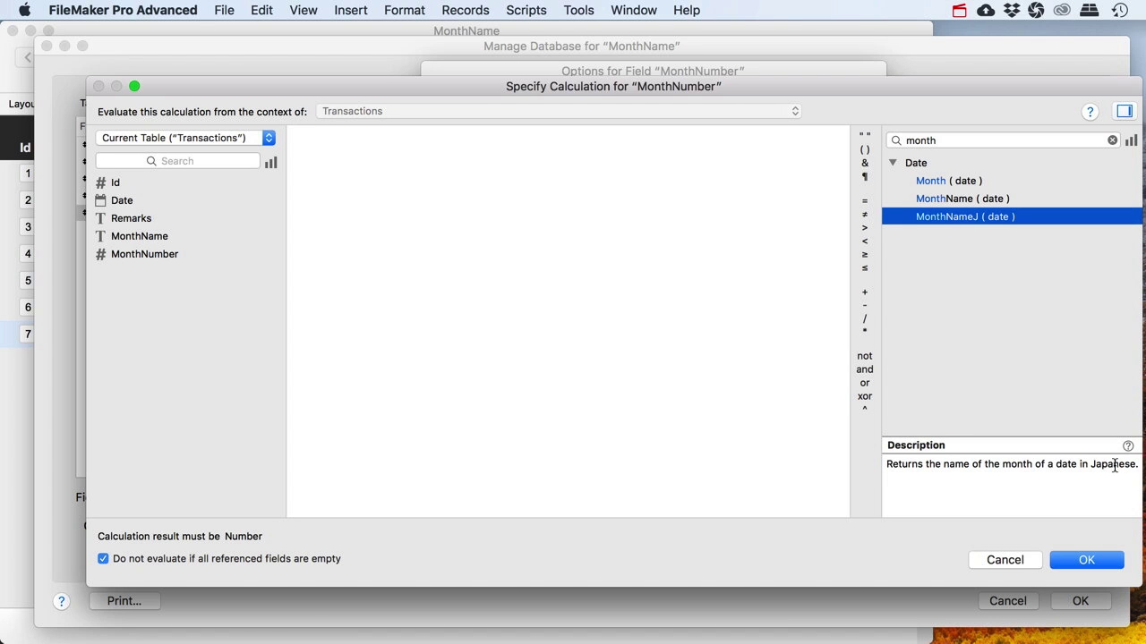
left_click(931, 183)
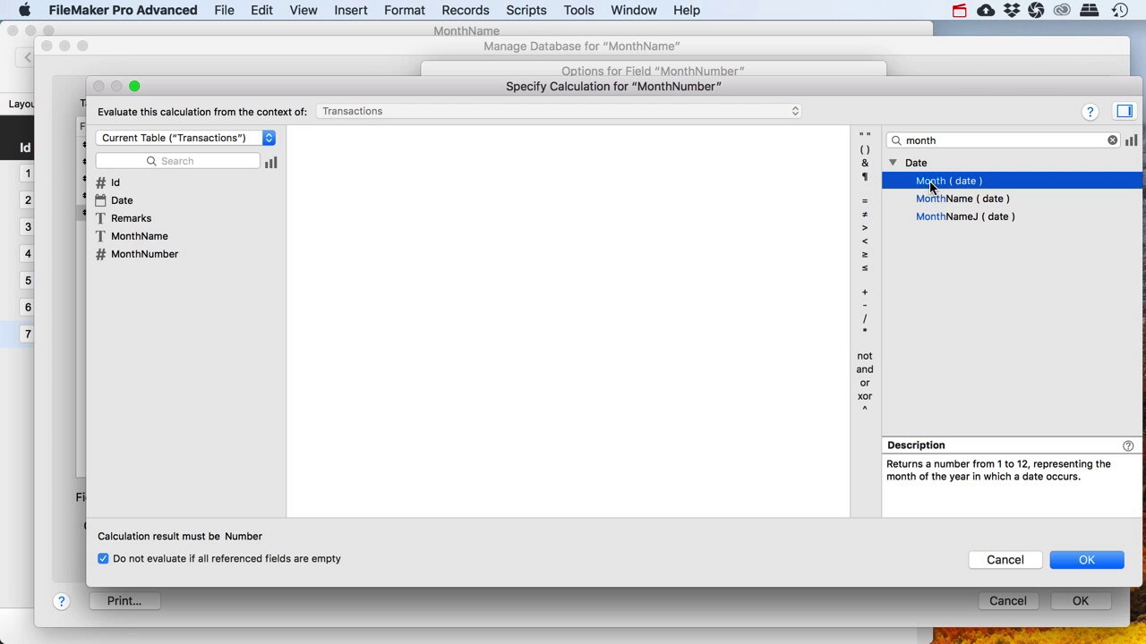
double_click(930, 181)
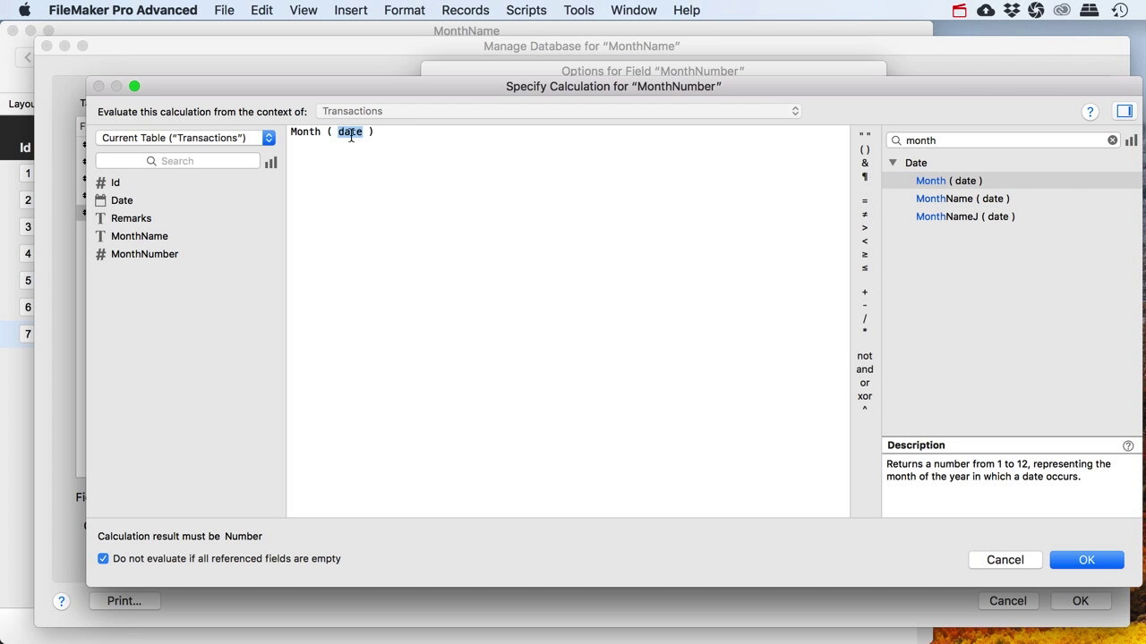
double_click(123, 202)
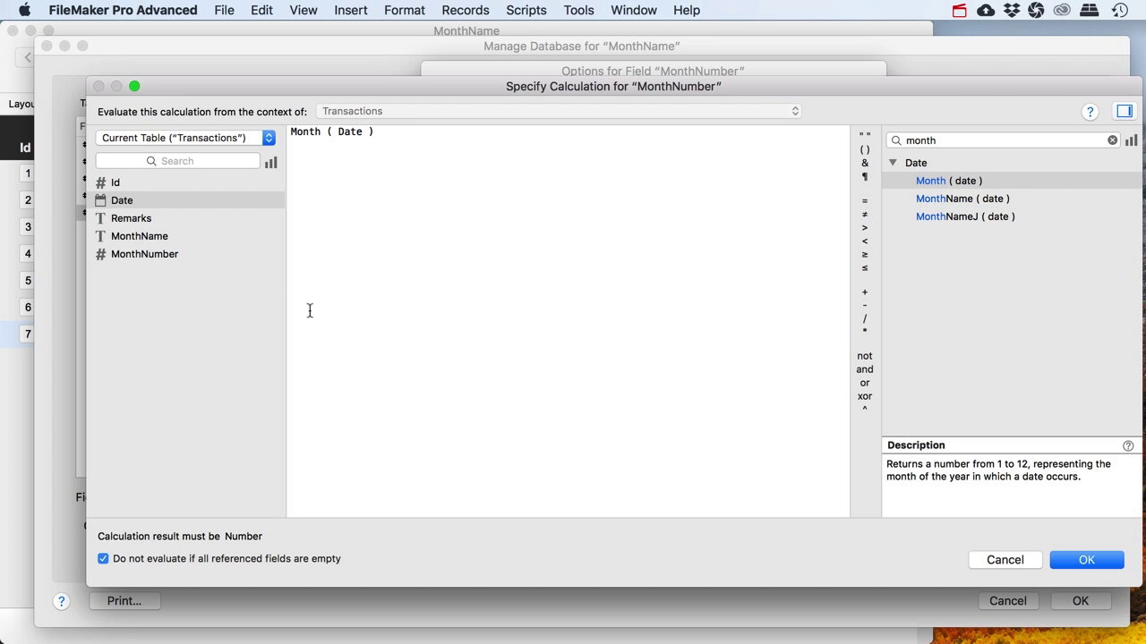
left_click(1086, 560)
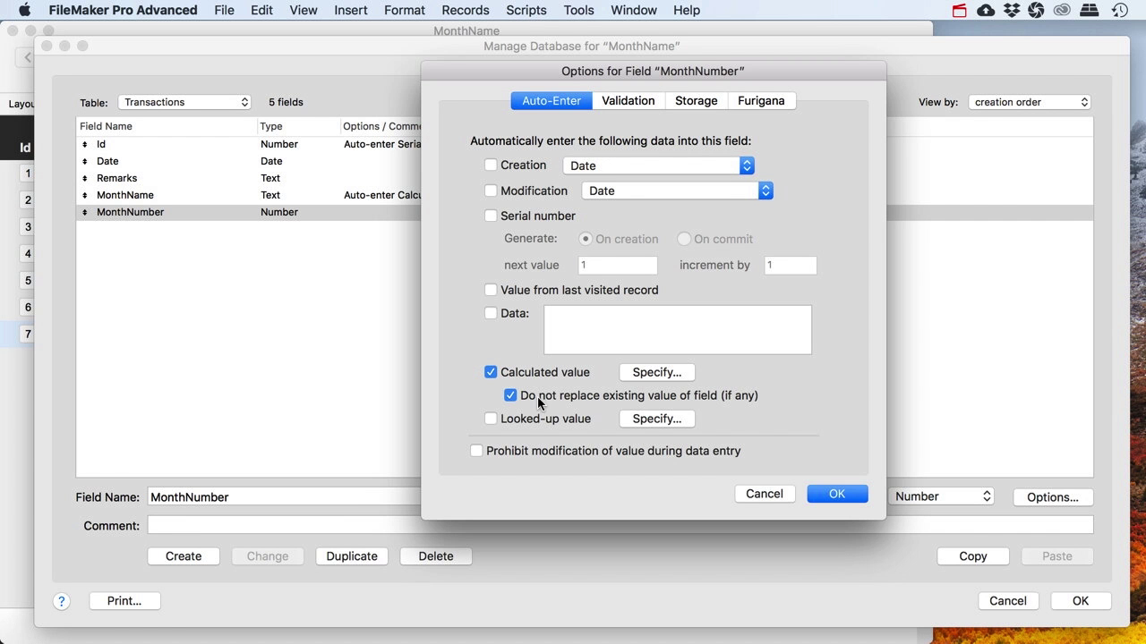
Step: Let the MonthNumber calculation replace existing values and save the database changes
left_click(511, 395)
left_click(835, 494)
left_click(1079, 601)
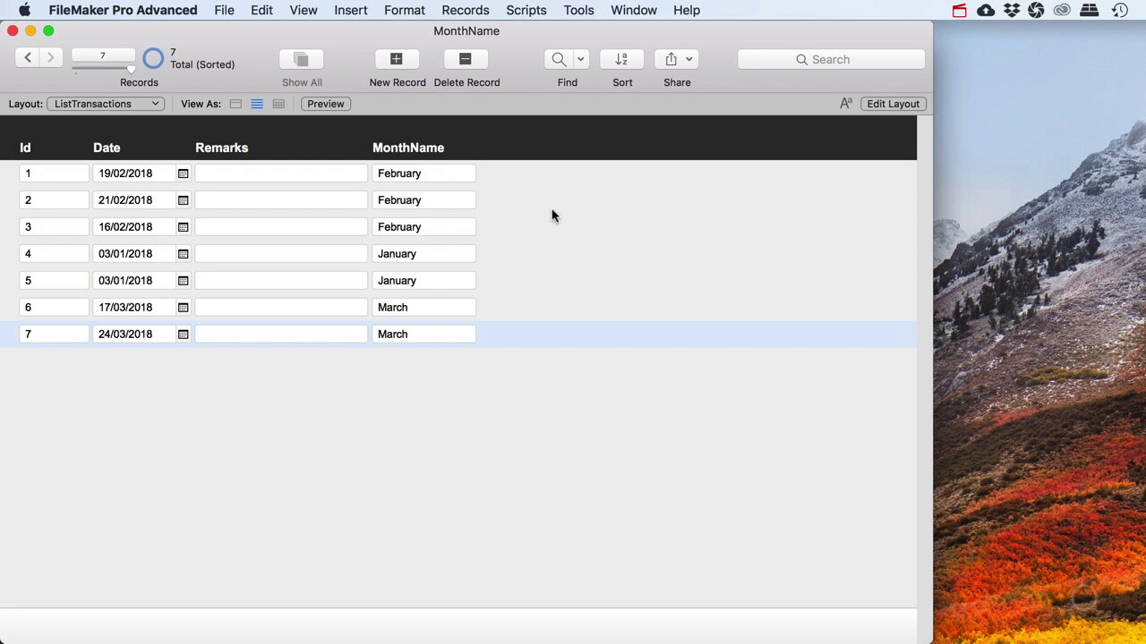
Step: Duplicate the MonthName field with its heading directly to the right in the layout and change the copied field to show MonthNumber
left_click(908, 105)
left_click_drag(483, 134, 534, 174)
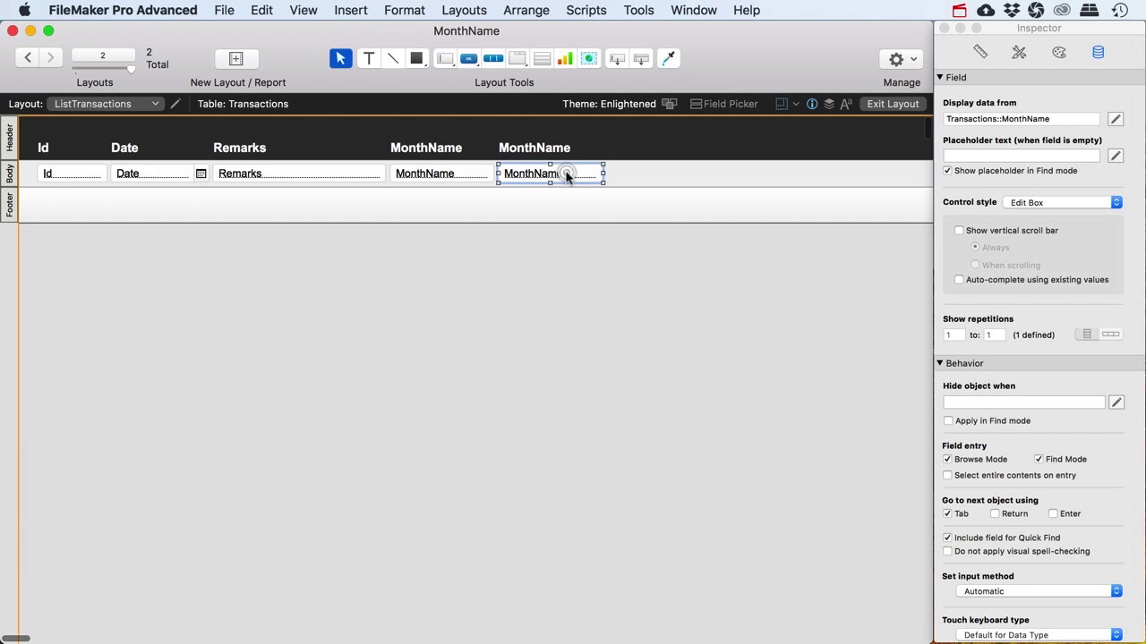
double_click(563, 174)
left_click(435, 373)
left_click(679, 634)
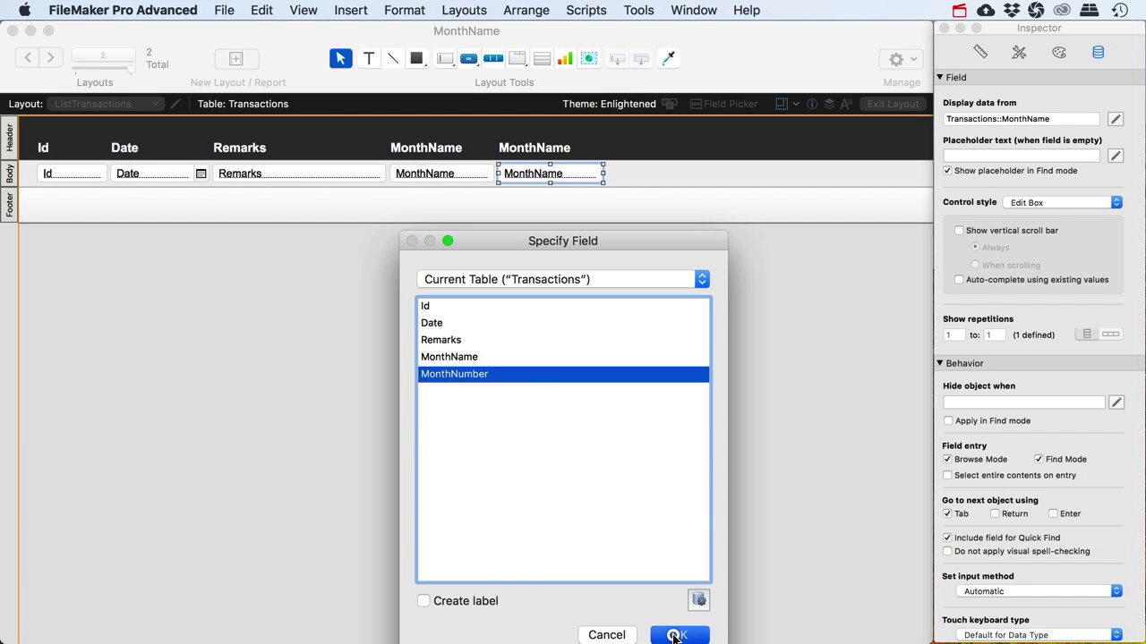
Step: Rename the duplicated heading to "MonthNumber" and return the ListTransactions layout to Browse mode
left_click(542, 146)
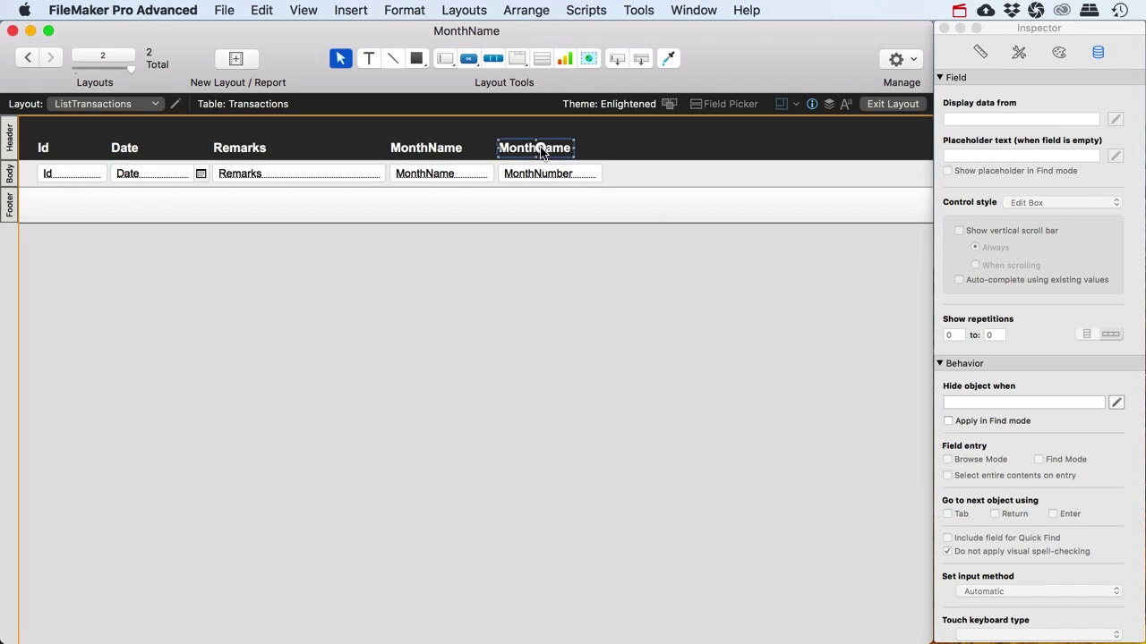
double_click(542, 151)
left_click_drag(547, 149, 583, 151)
type("umber")
left_click(893, 104)
Step: Pick the date 24/03/2018 again in record 7 to trigger its MonthNumber calculation
left_click(501, 198)
left_click(517, 331)
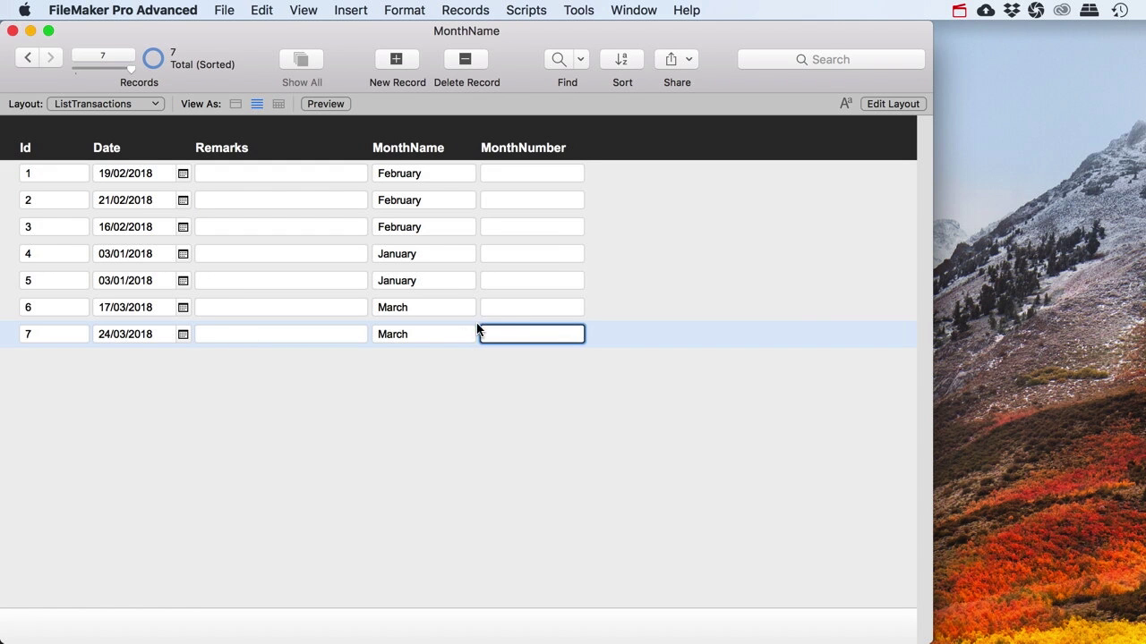
left_click(509, 358)
left_click(183, 334)
left_click(224, 433)
left_click(207, 399)
Step: Replace the MonthNumber contents in all records of the found set with the calculated result Month ( Date )
left_click(501, 308)
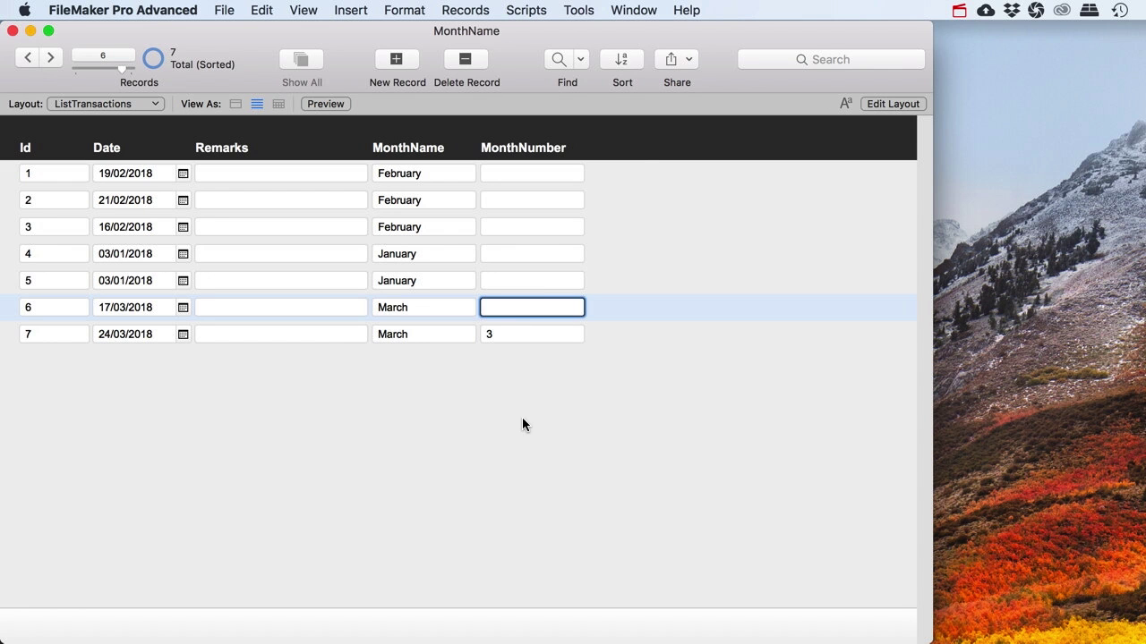
left_click(480, 11)
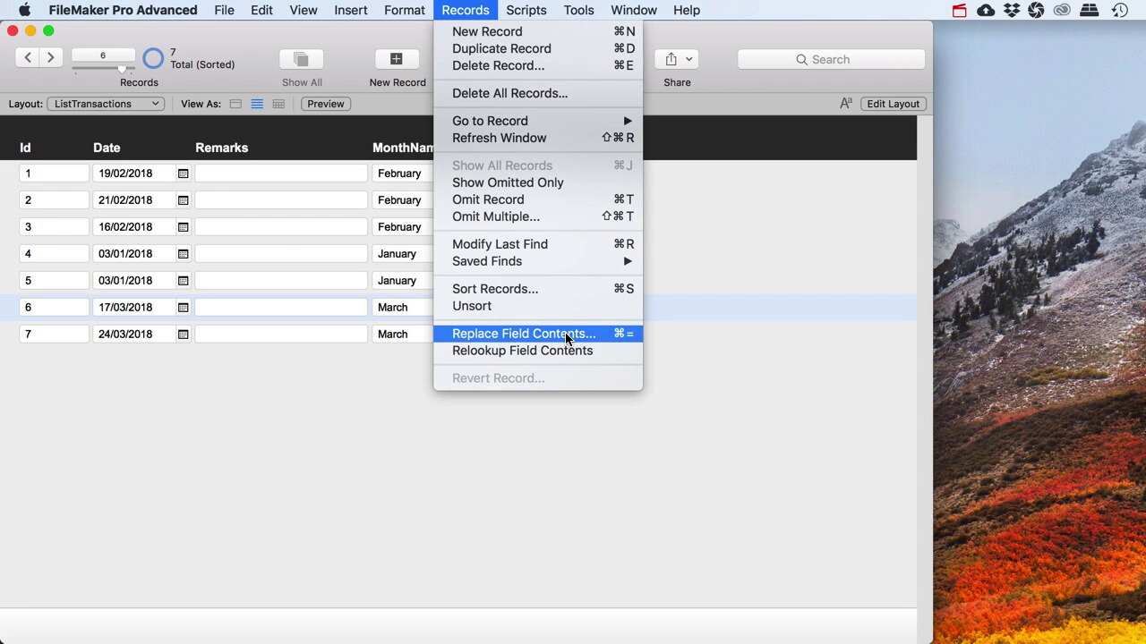
left_click(630, 333)
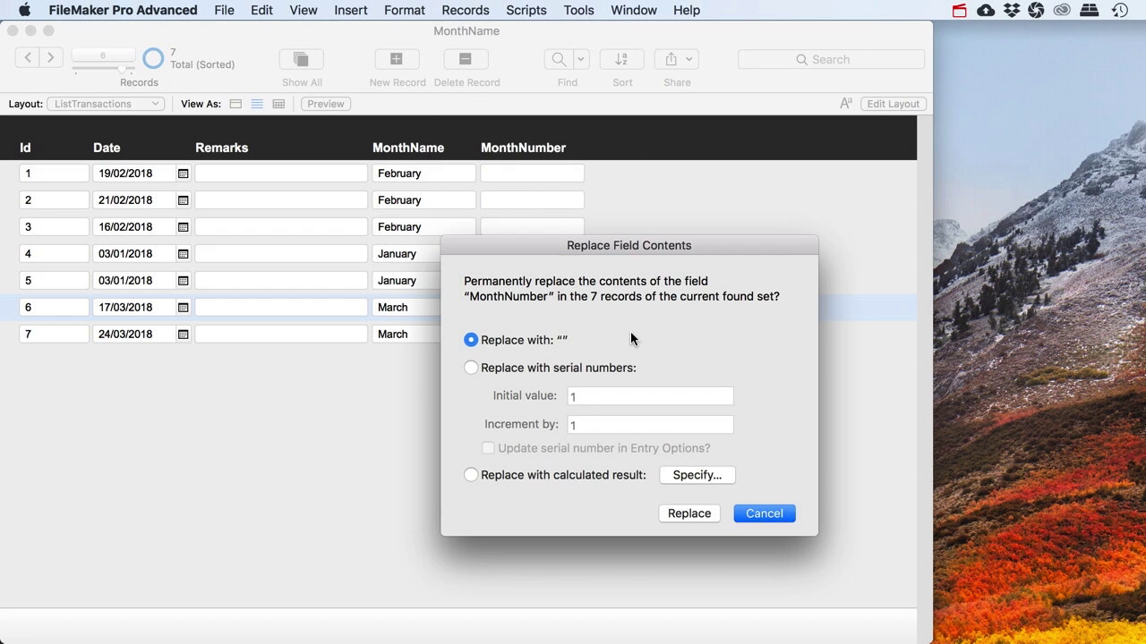
left_click_drag(589, 248, 589, 144)
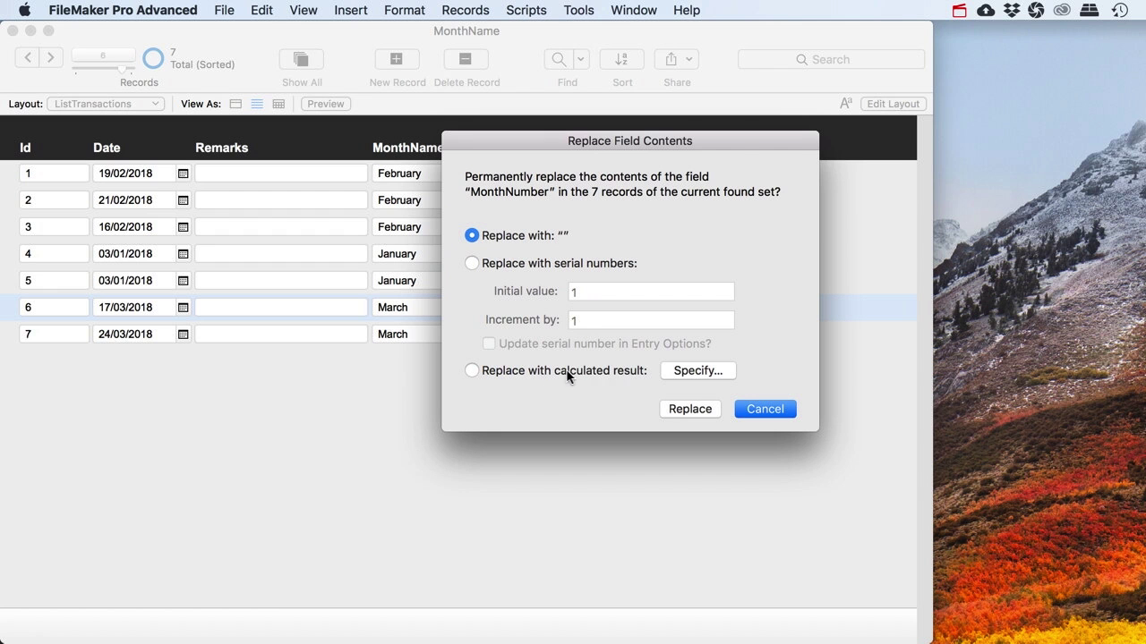
left_click(697, 371)
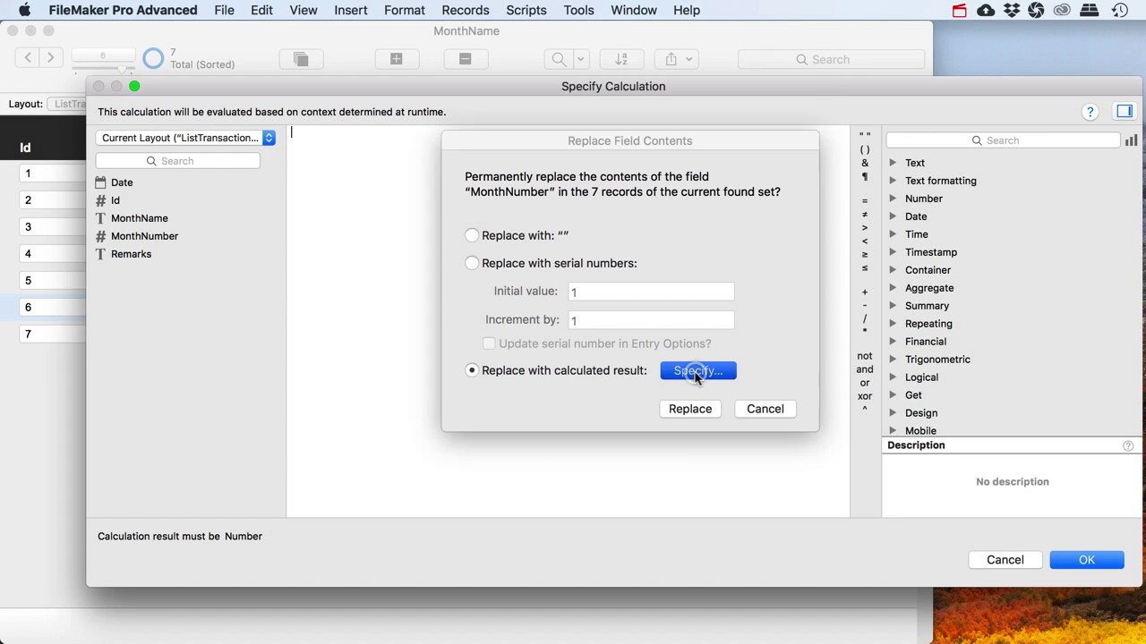
type("Month")
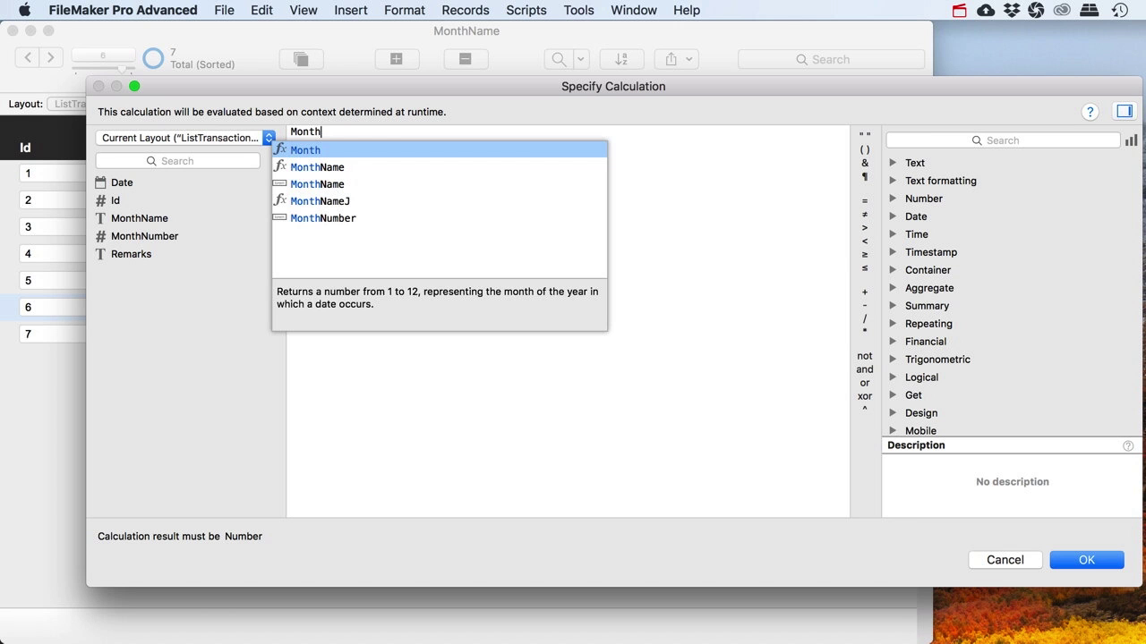
key("Return")
double_click(128, 183)
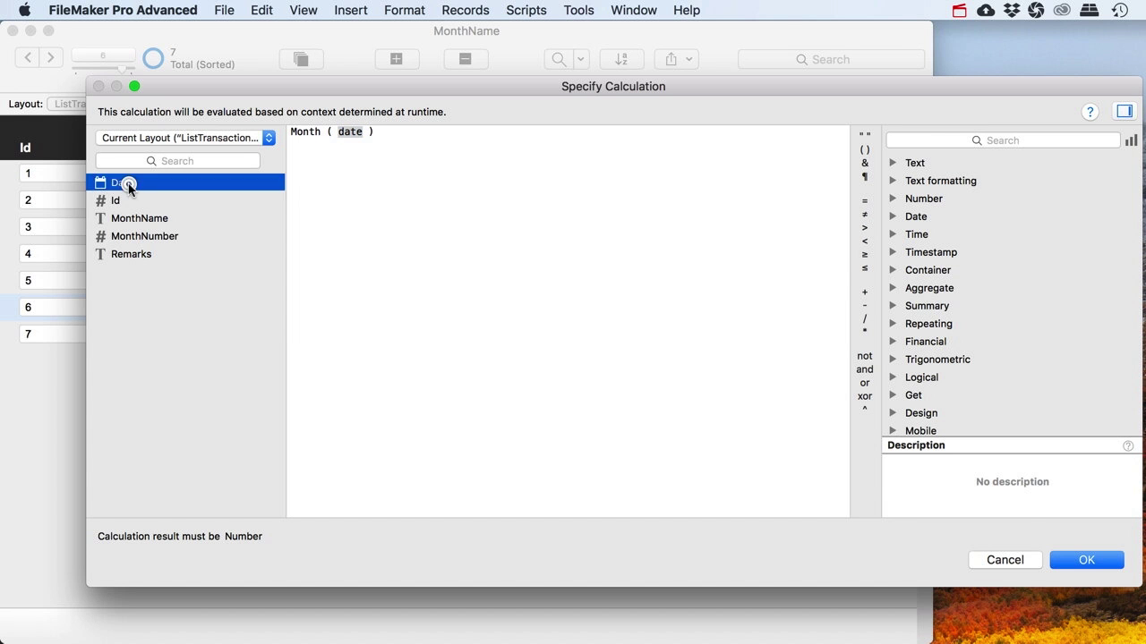
left_click(1077, 555)
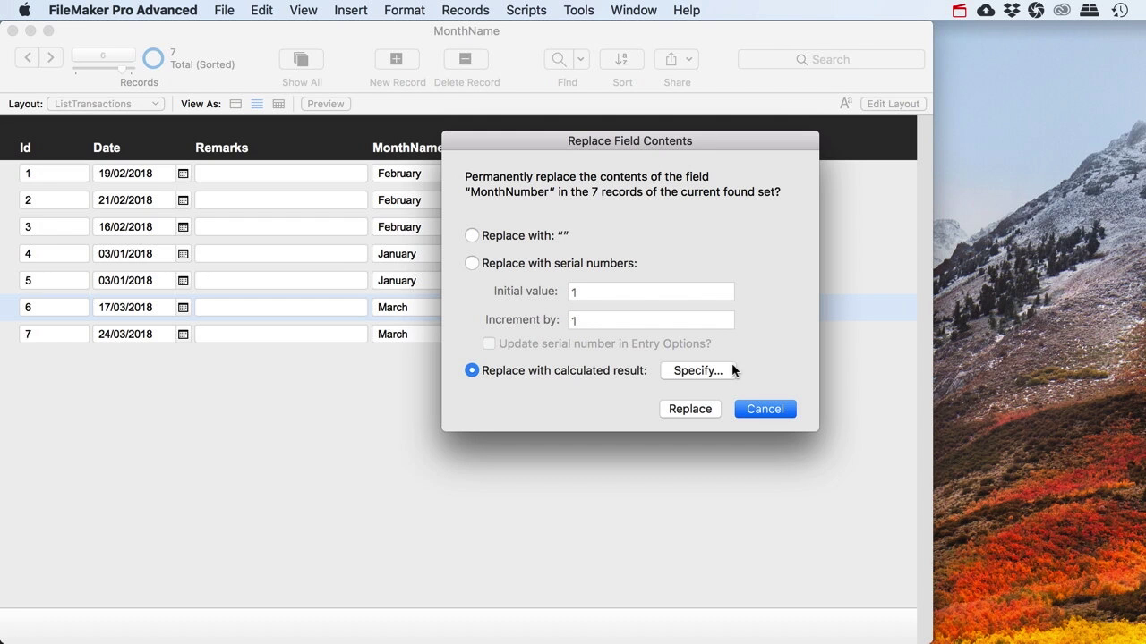
left_click(711, 410)
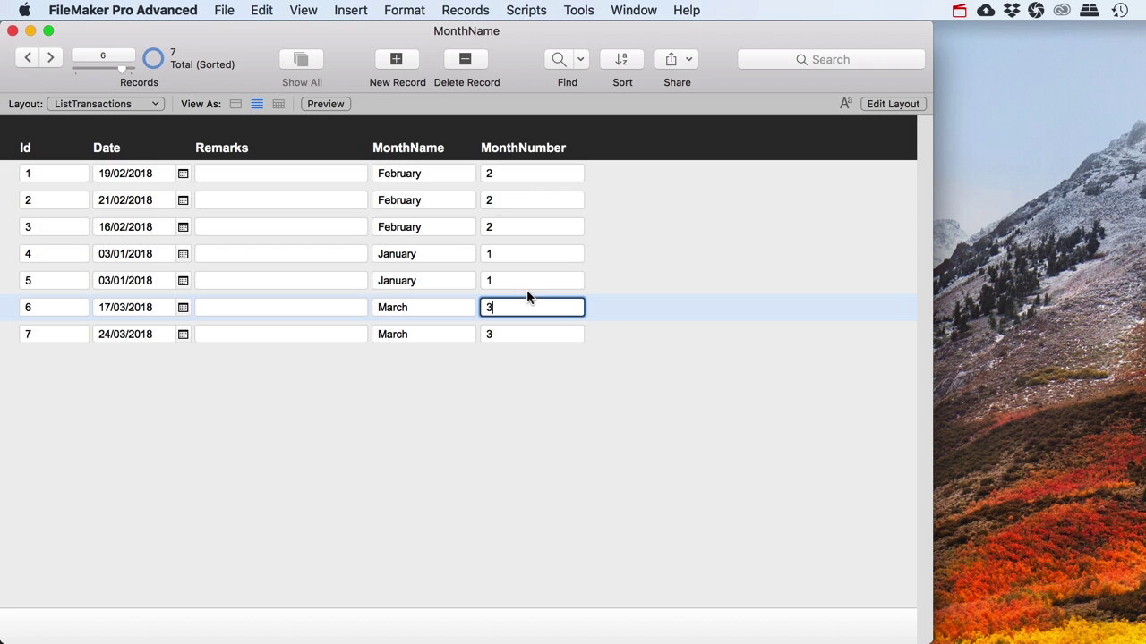
left_click(510, 385)
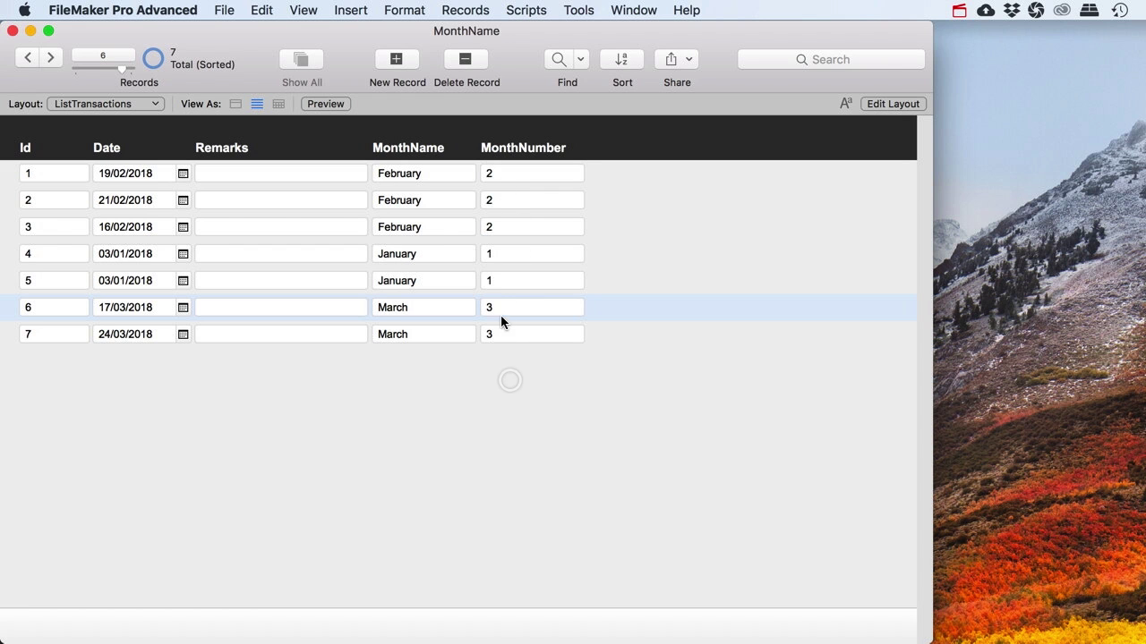
Step: Check the MonthNumber value of each record against its date, from the first record to the last
left_click(512, 173)
left_click(501, 200)
left_click(498, 227)
left_click(497, 254)
left_click(500, 281)
left_click(501, 308)
left_click(502, 333)
left_click(502, 362)
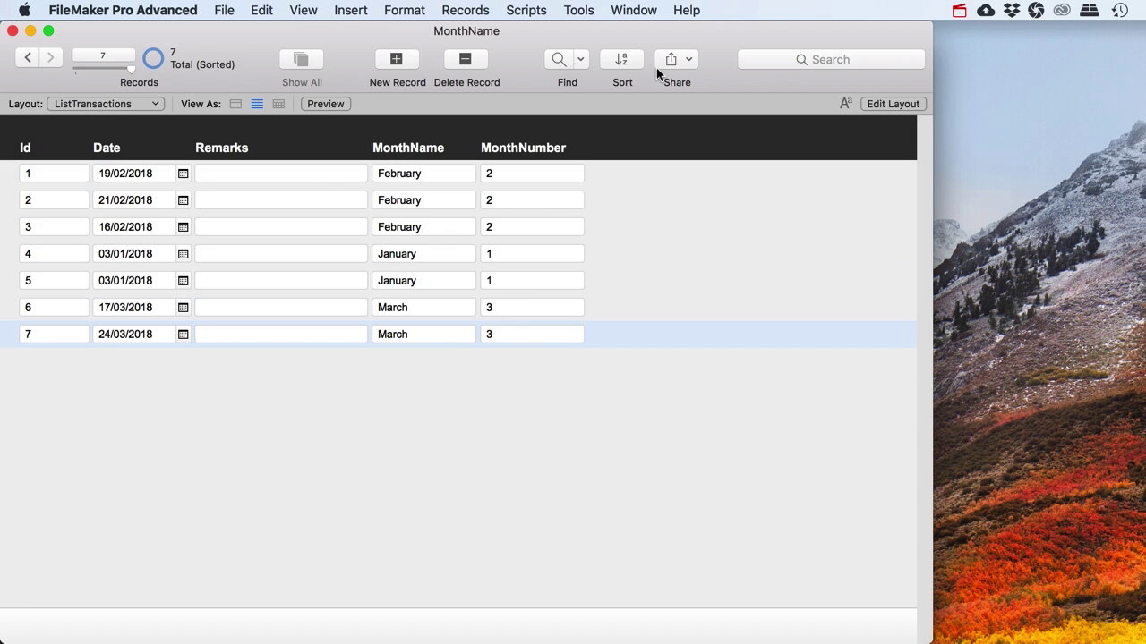
Step: Clear the MonthName sort order and sort the records by MonthNumber in ascending order
left_click(621, 63)
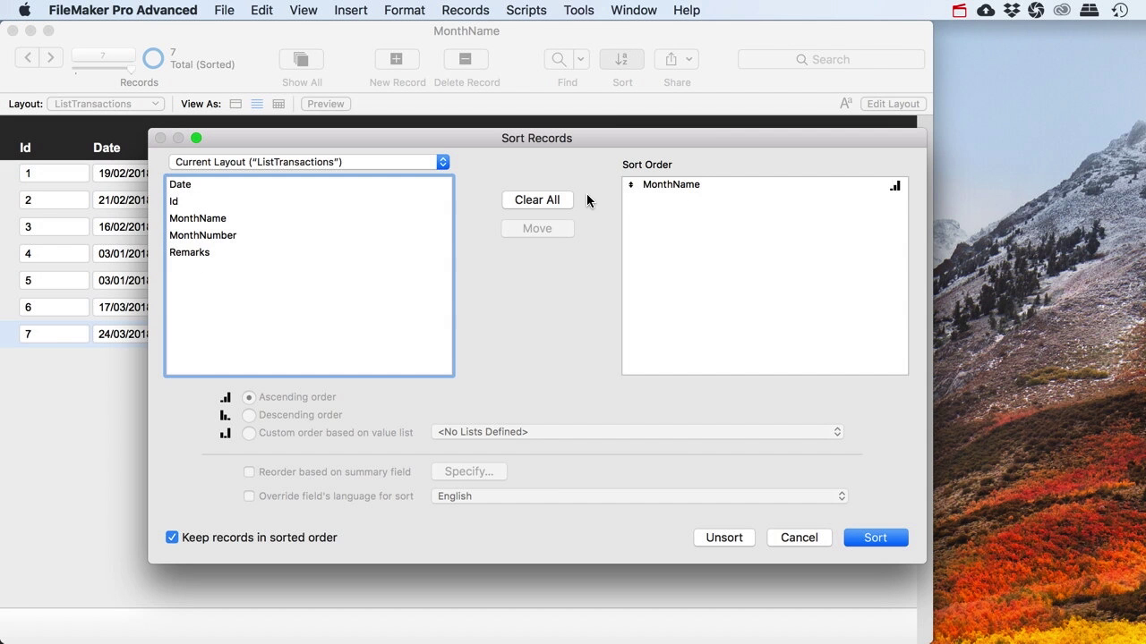
left_click(558, 201)
double_click(203, 234)
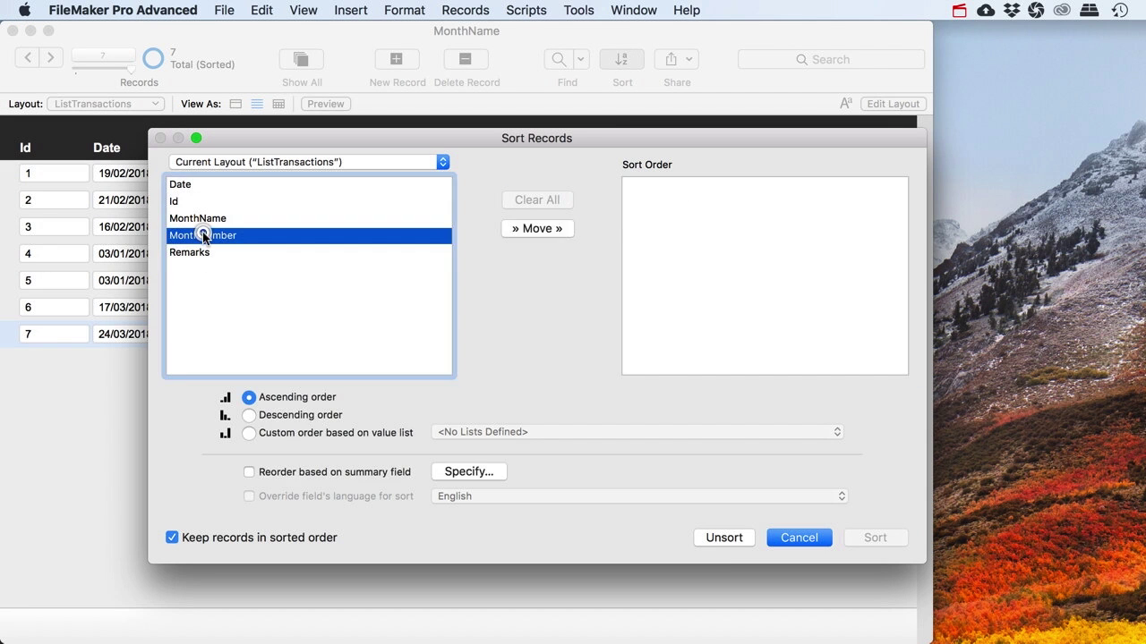
left_click(875, 537)
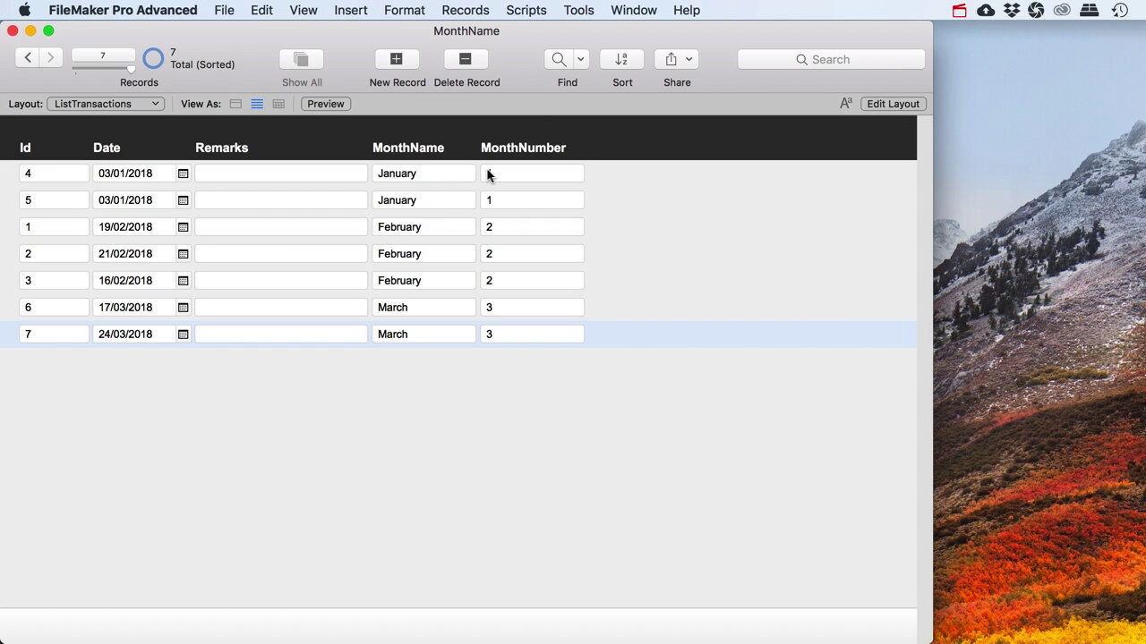
Step: Add a sub-summary part sorted by MonthNumber to the ListTransactions layout, printed above the records it summarizes
left_click(899, 103)
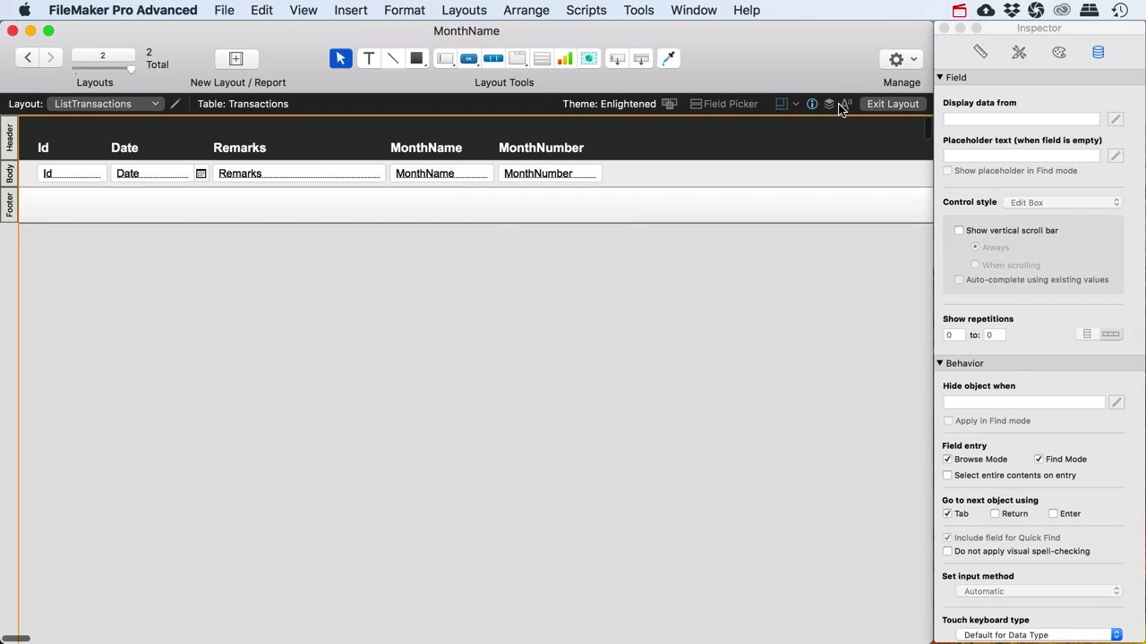
left_click(458, 12)
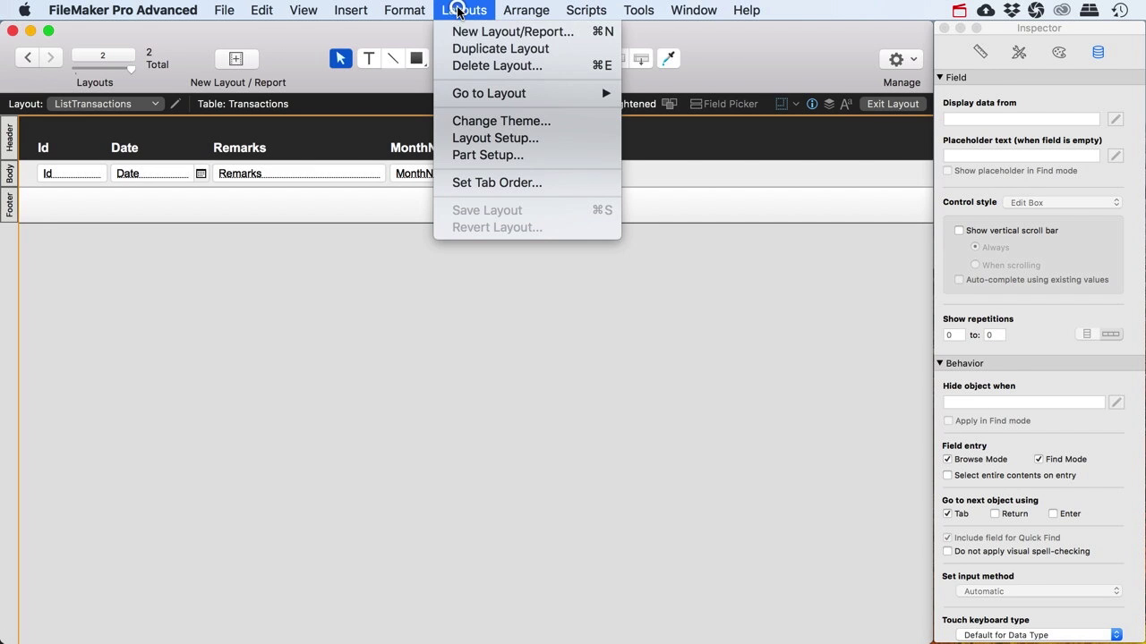
left_click(473, 153)
left_click(770, 290)
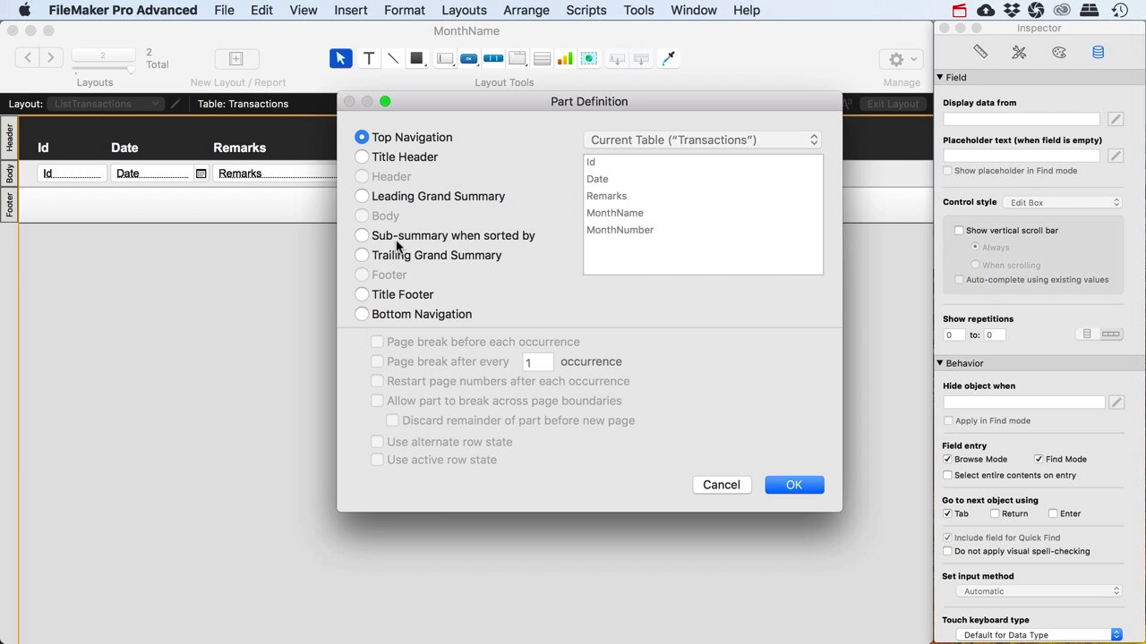
left_click(367, 239)
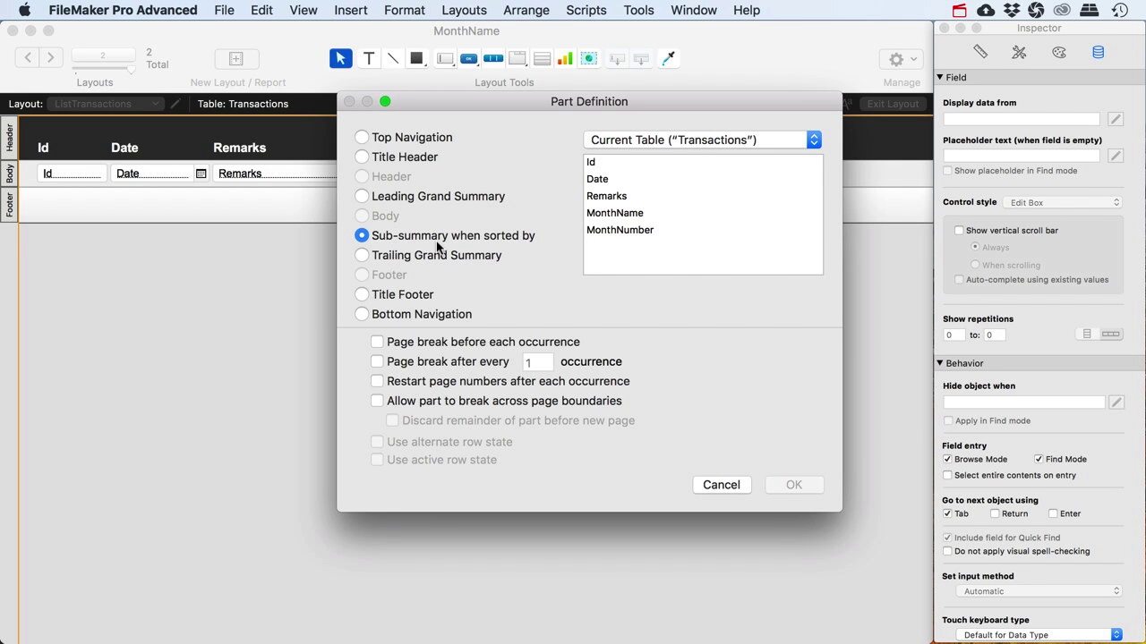
left_click(624, 231)
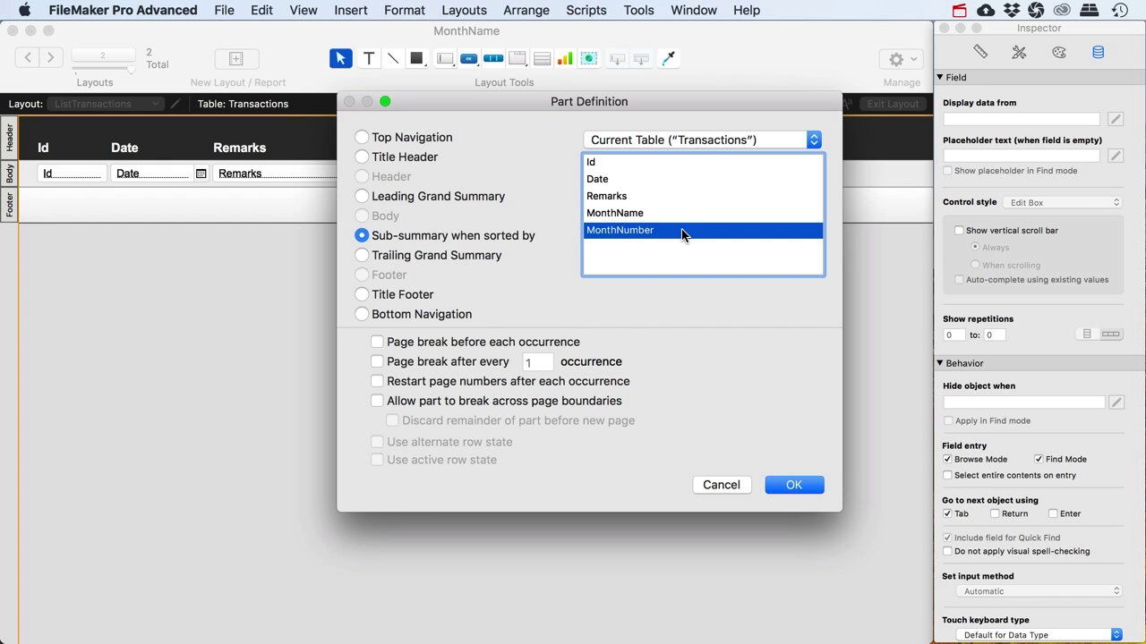
left_click(791, 485)
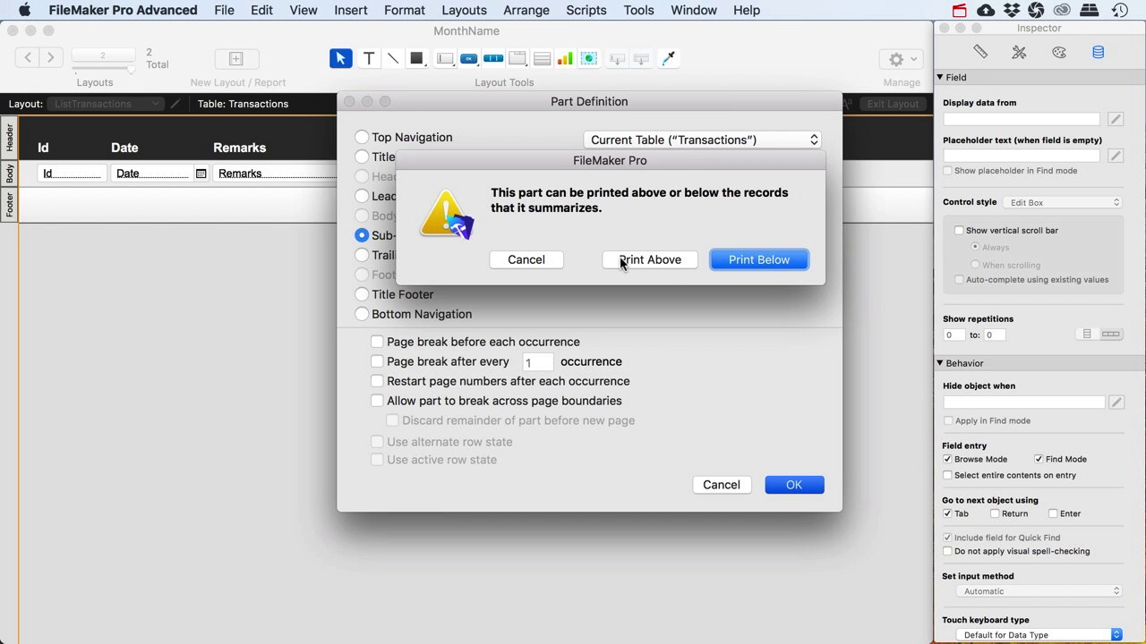
left_click(669, 261)
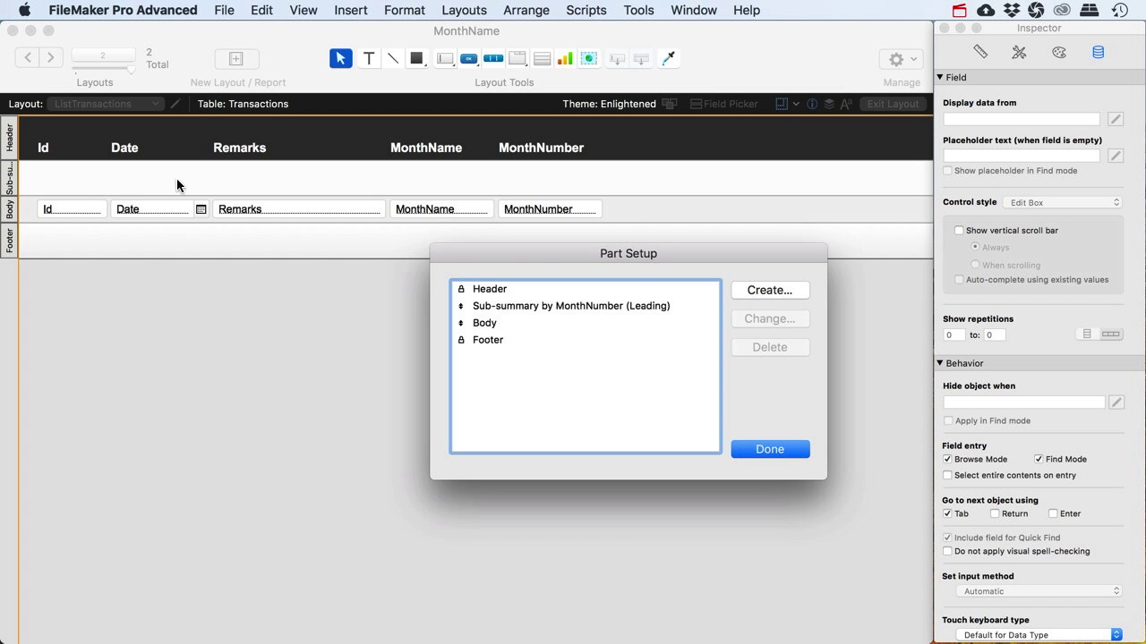
left_click(770, 450)
Step: Insert a MonthName merge field in the sub-summary part and fit its text block on one line, aligned with the Id column
left_click(367, 58)
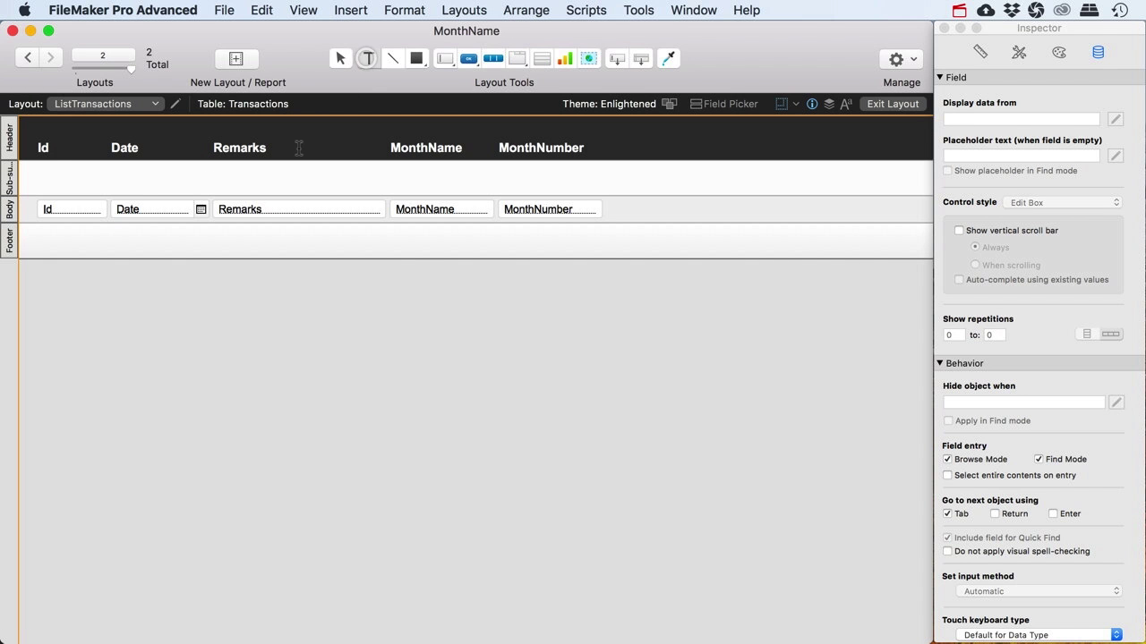
left_click(47, 174)
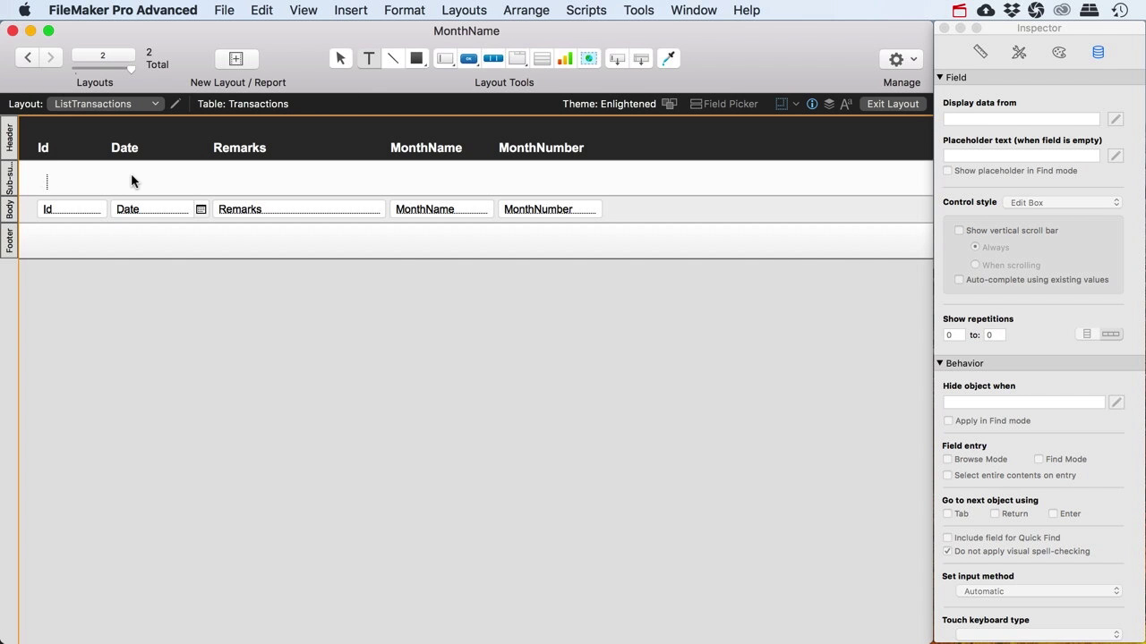
left_click(350, 11)
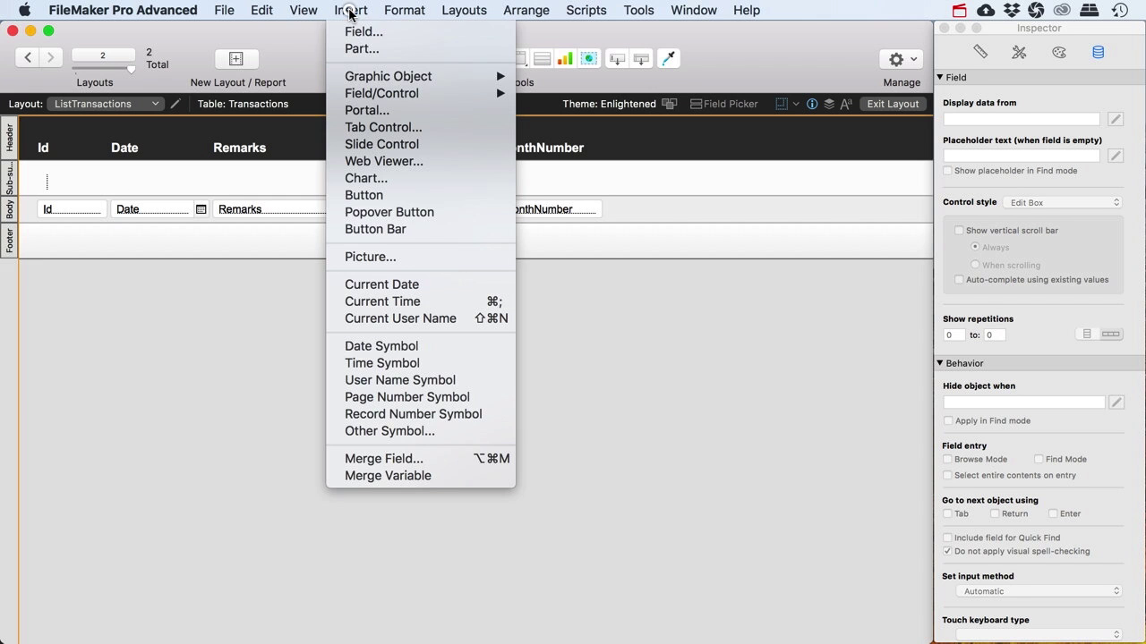
left_click(414, 458)
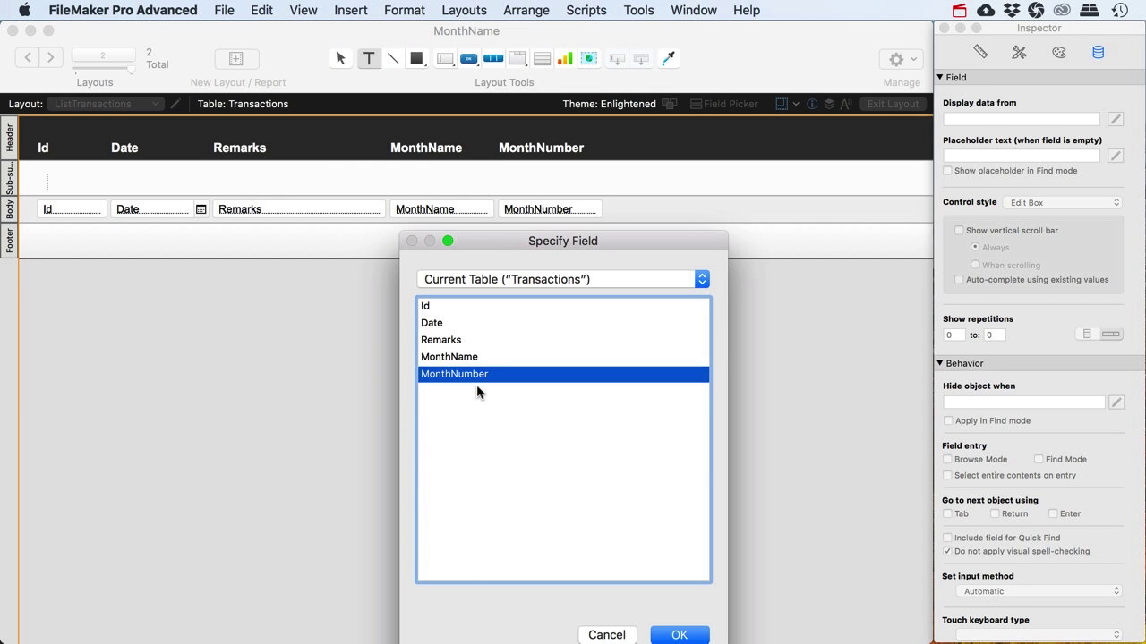
left_click(474, 360)
left_click_drag(509, 250, 499, 149)
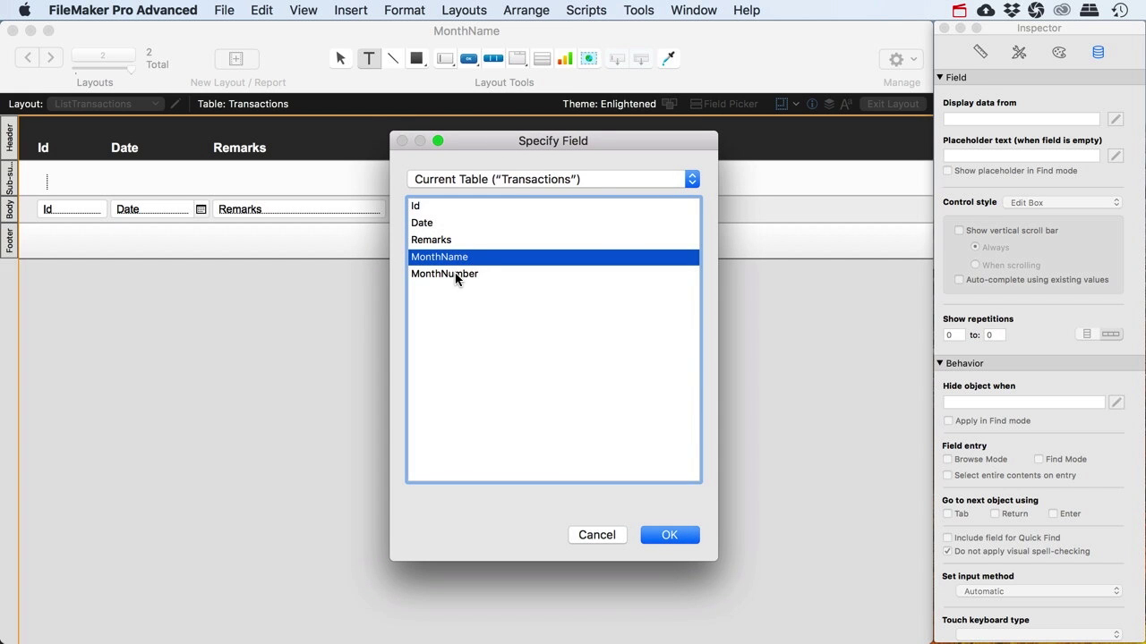
left_click(664, 535)
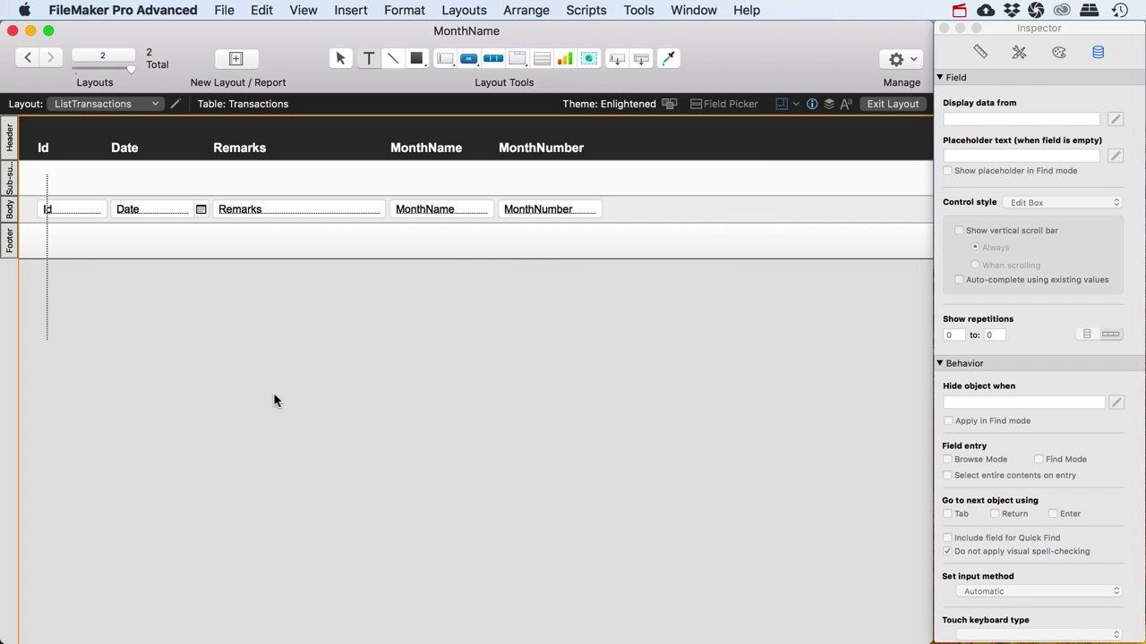
left_click_drag(47, 340, 248, 187)
left_click_drag(114, 178, 104, 175)
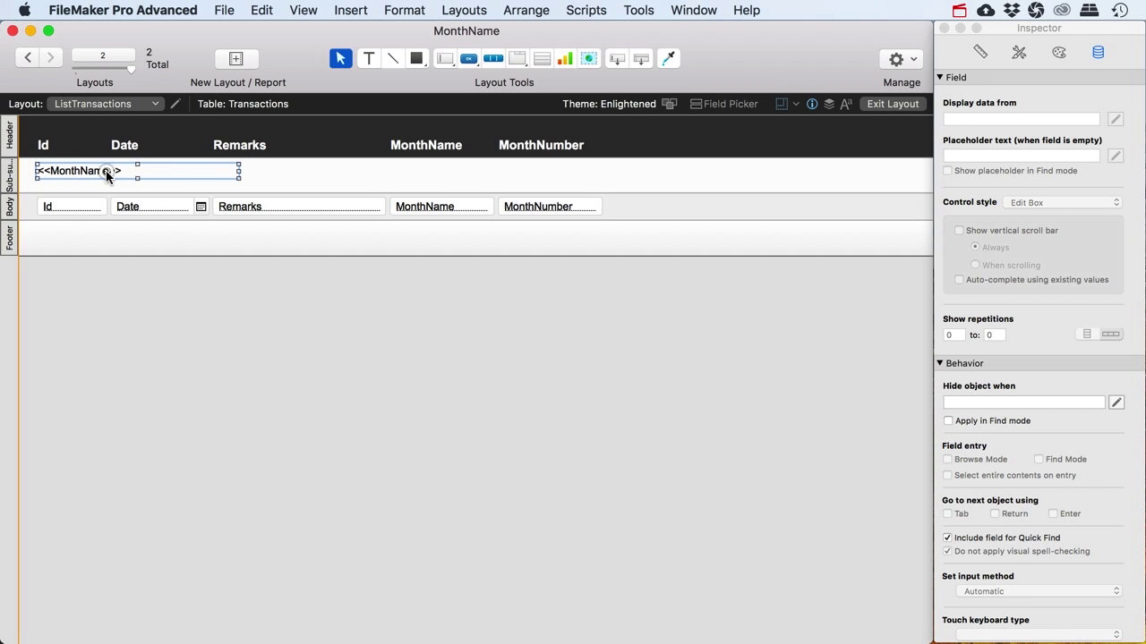
Step: Format the <<MonthName>> merge text as 14 pt bold and widen its text block to about 9 cm
left_click(846, 104)
left_click(330, 127)
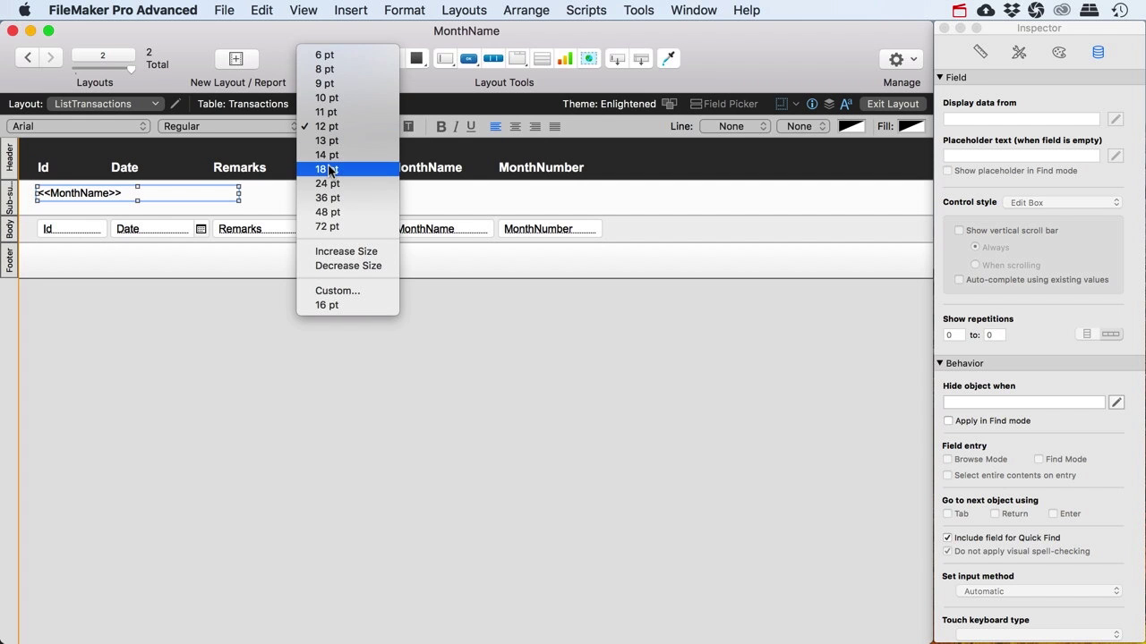
left_click(329, 155)
left_click(439, 126)
left_click_drag(238, 195, 266, 195)
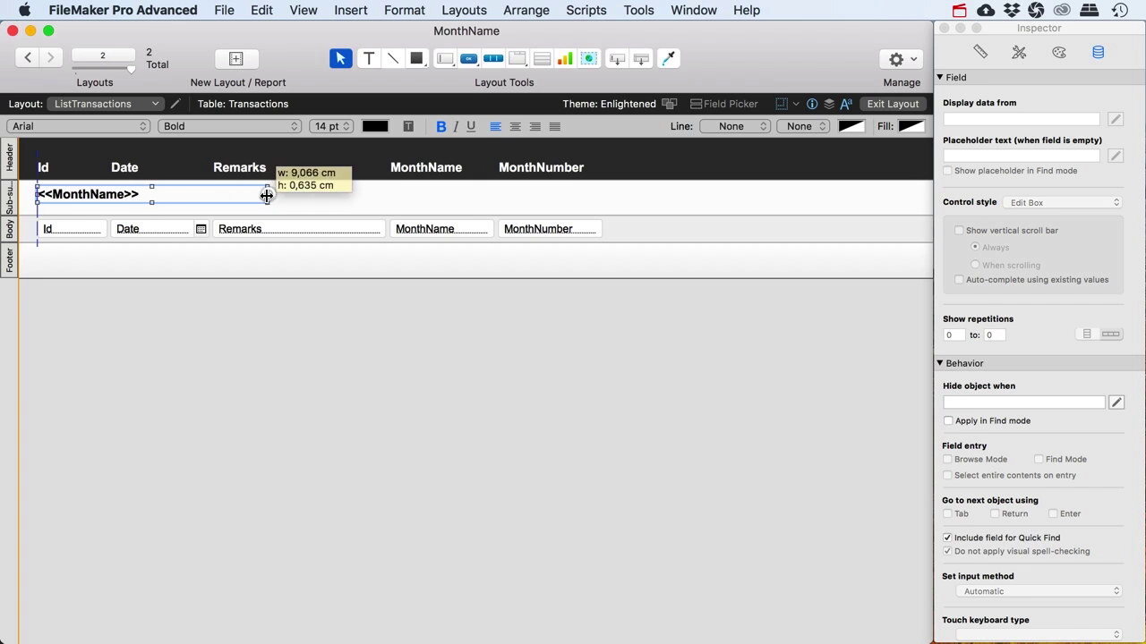
Step: Fill the sub-summary part with light pink and reduce its height to fit the month name, returning to Browse mode
left_click(10, 198)
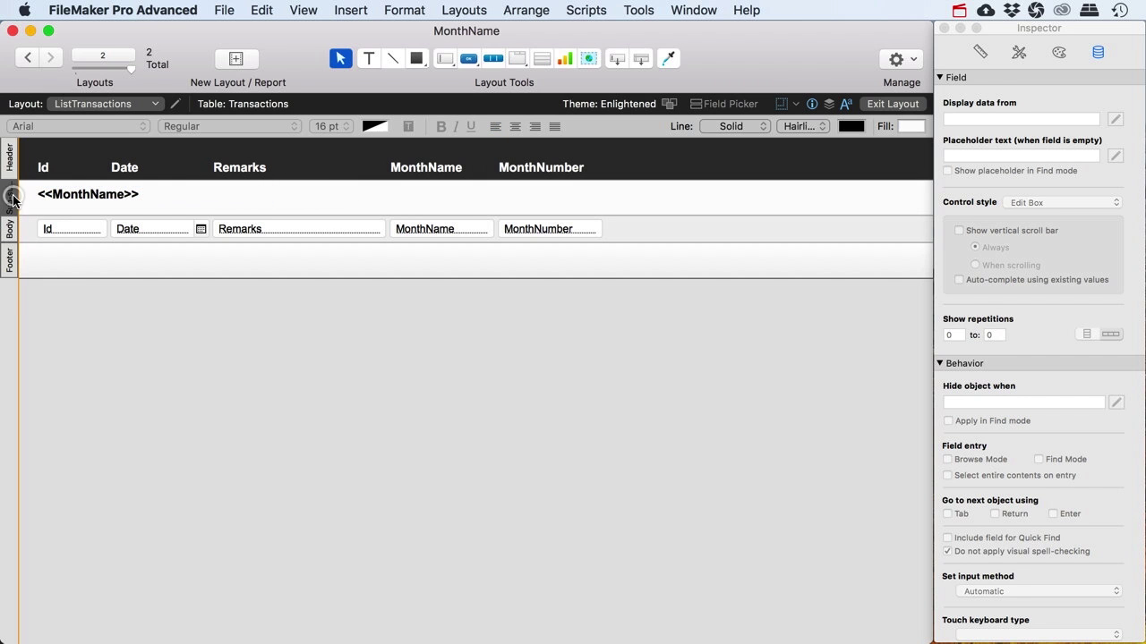
left_click(908, 128)
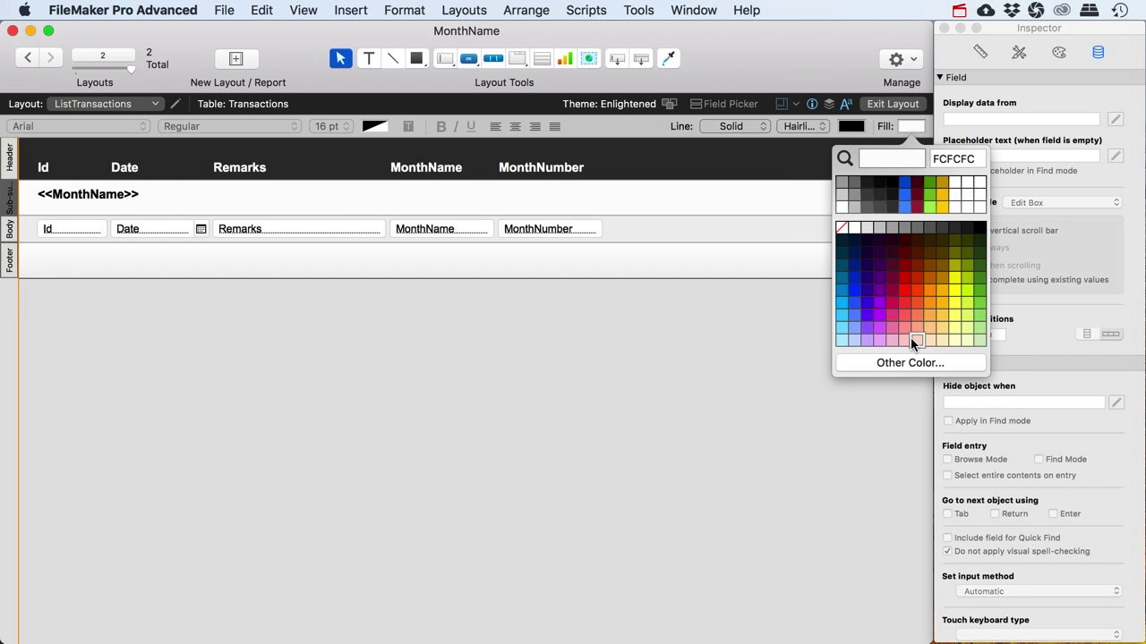
left_click(898, 339)
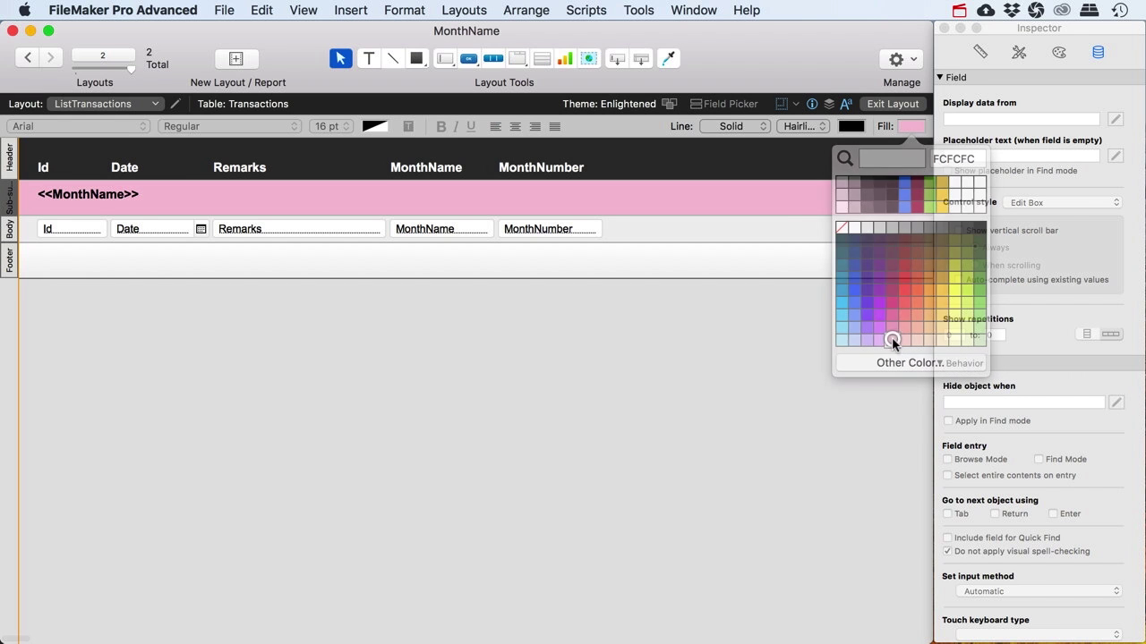
left_click_drag(18, 216, 23, 204)
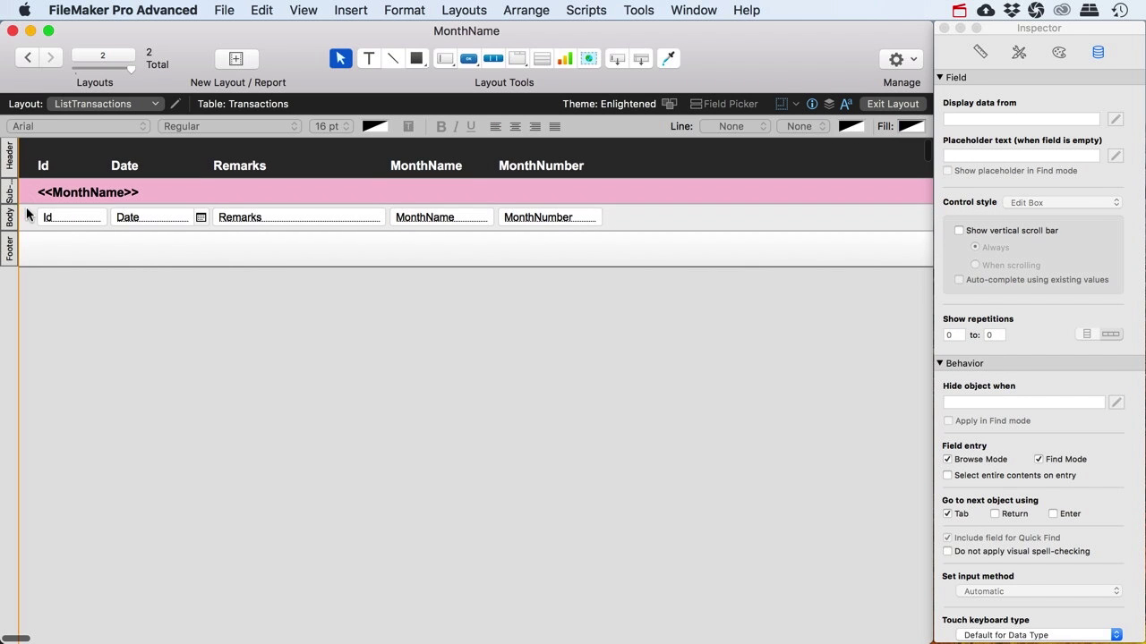
left_click(892, 104)
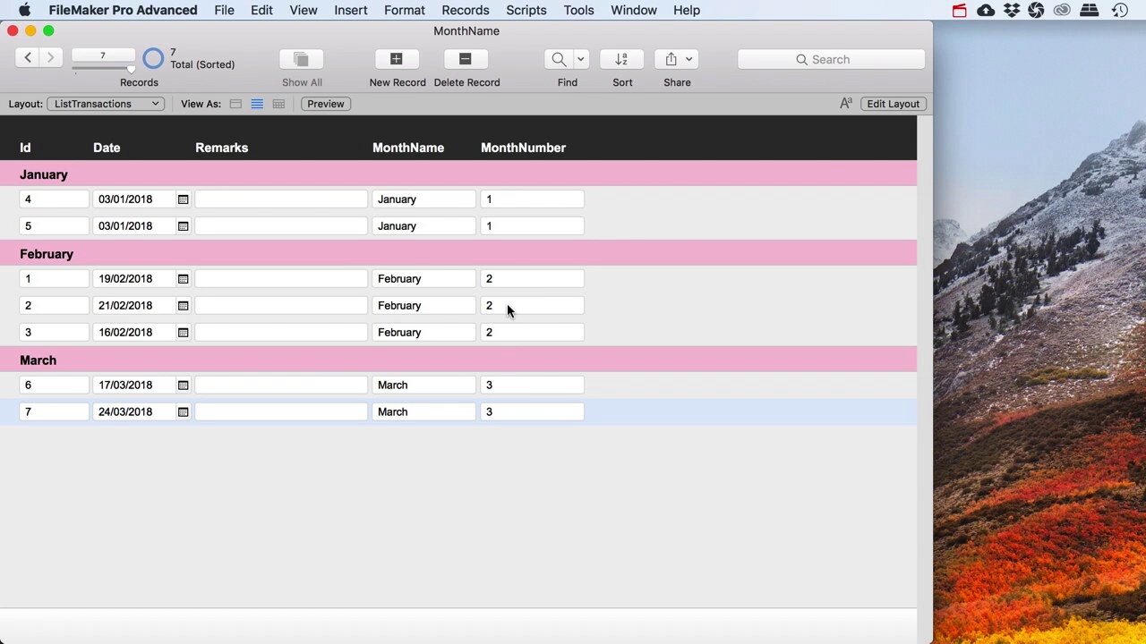
Step: Clear the current sort order and sort the records by MonthName
left_click(624, 61)
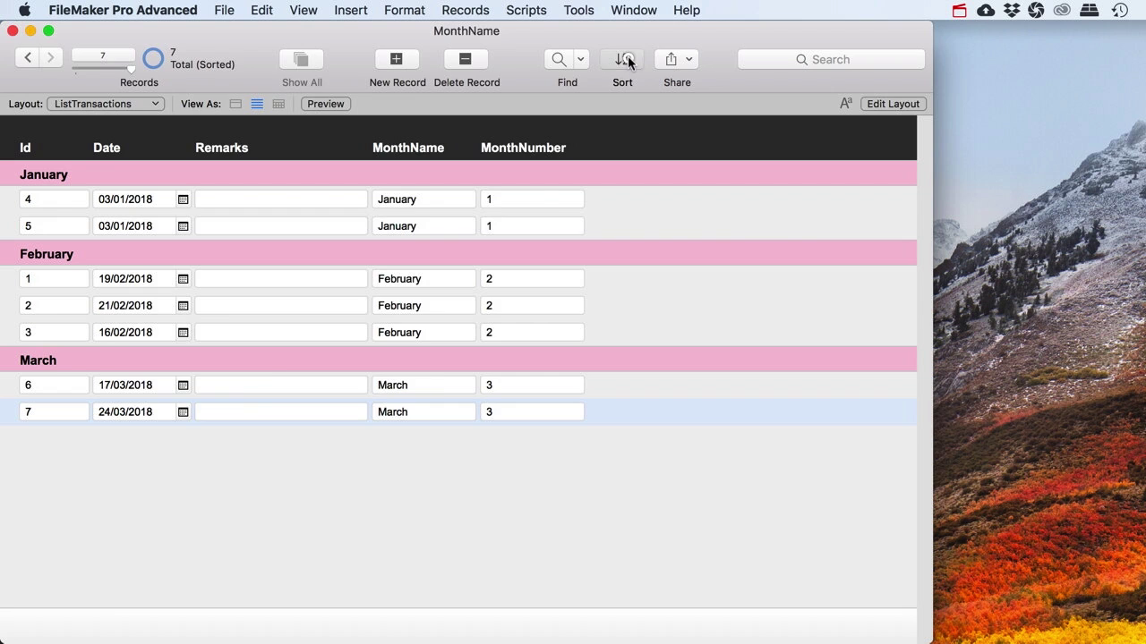
left_click(556, 199)
double_click(213, 219)
left_click(877, 541)
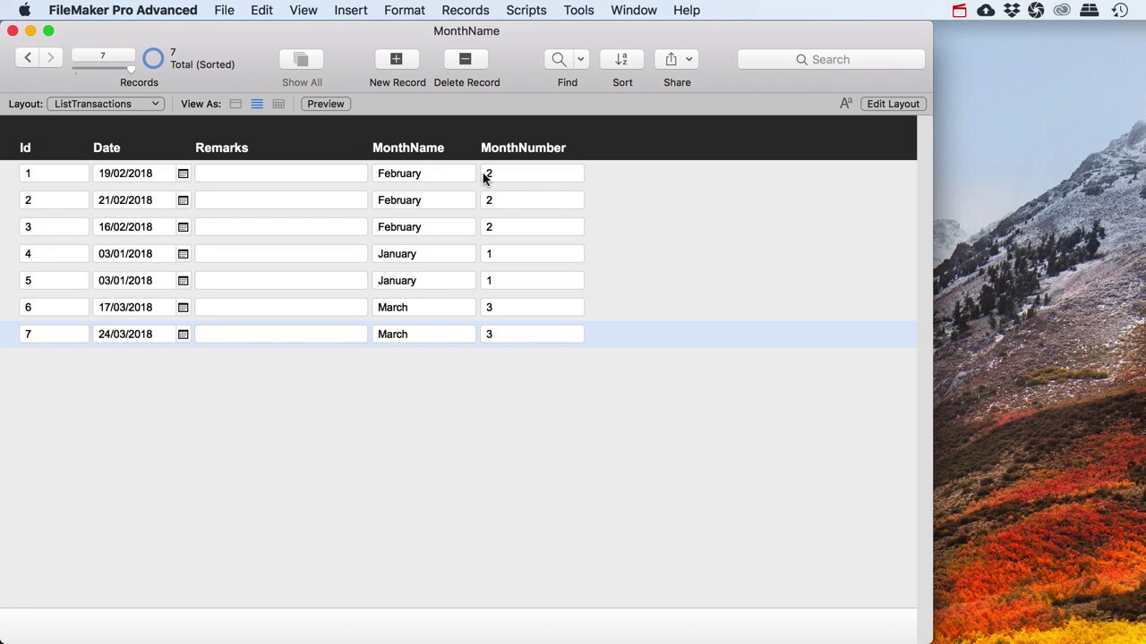
Step: Check in the ListTransactions part setup which field the sub-summary is sorted by and which fields a part can use, leaving everything unchanged
left_click(879, 106)
left_click(464, 10)
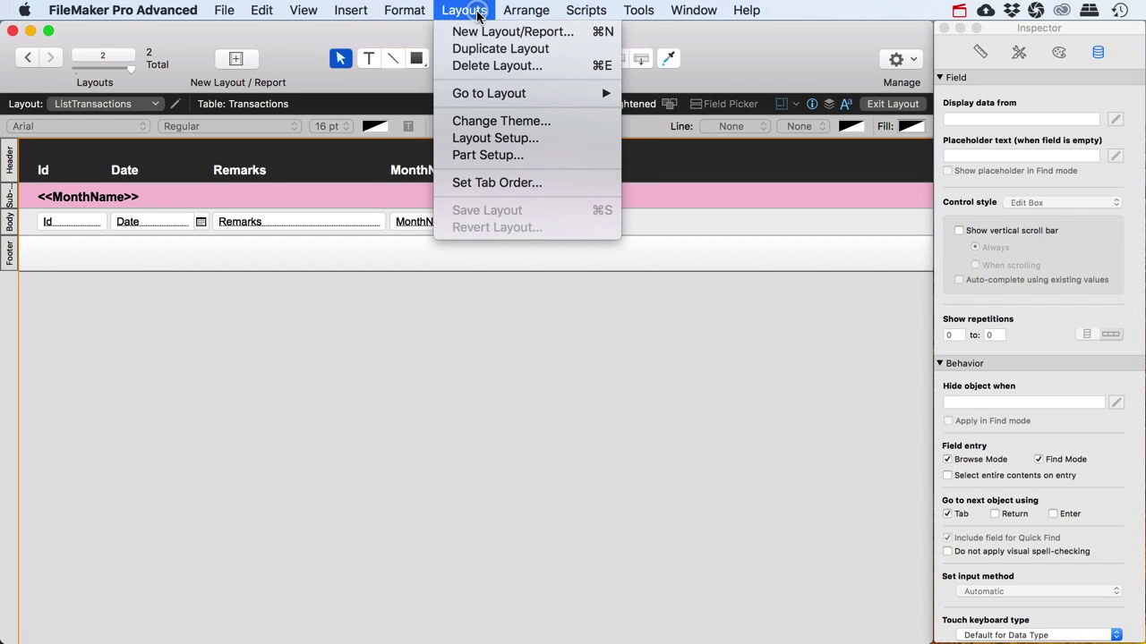
left_click(463, 155)
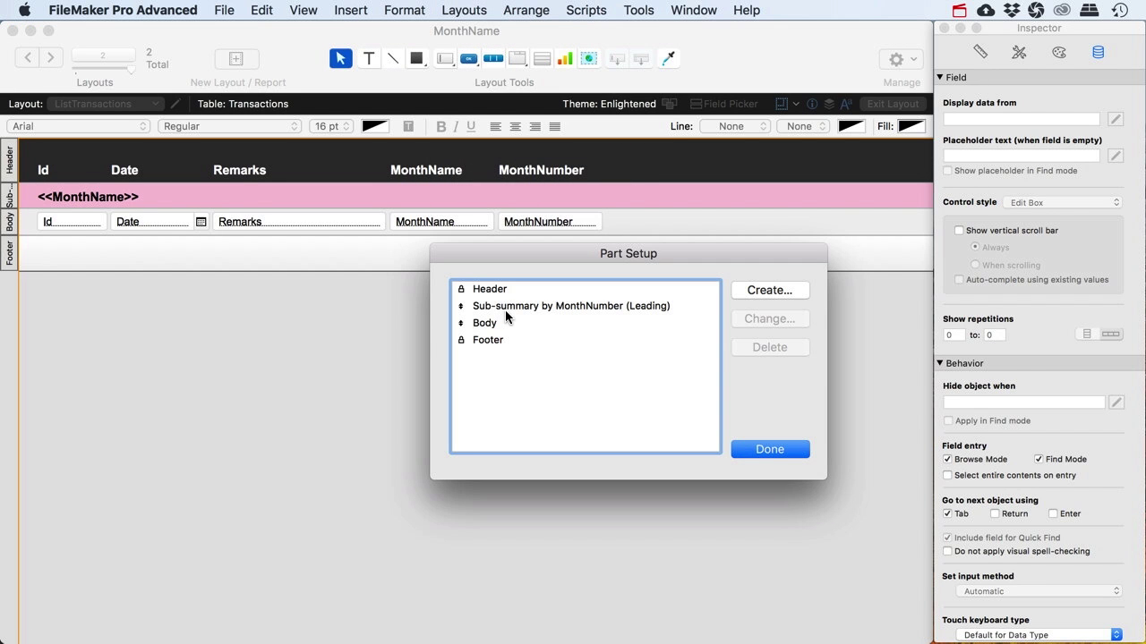
left_click(753, 292)
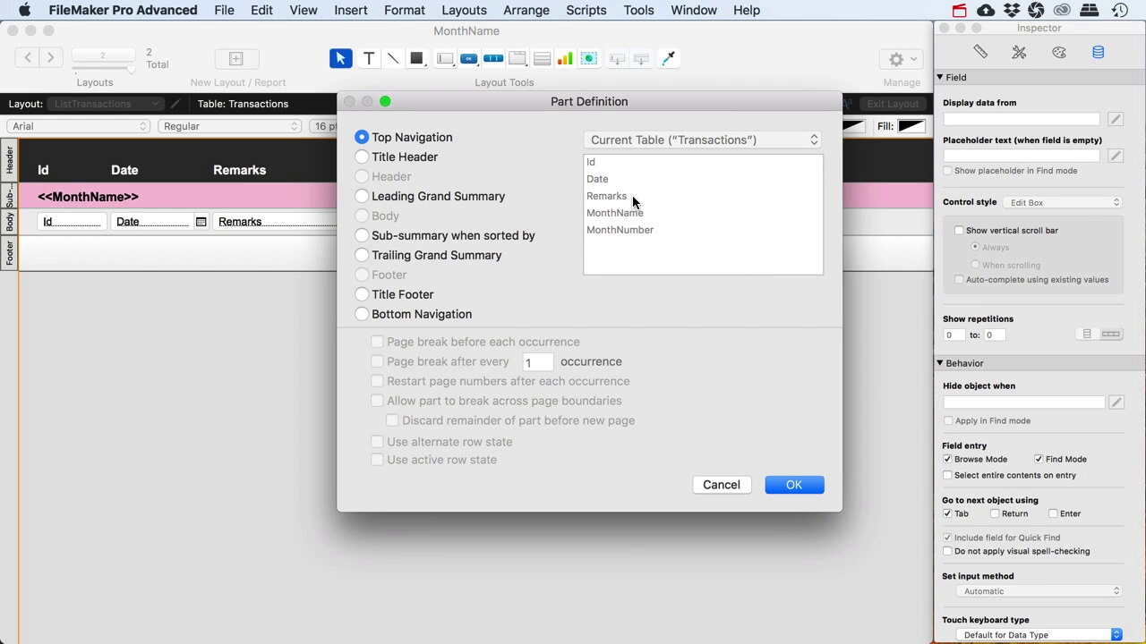
left_click(732, 486)
left_click(762, 452)
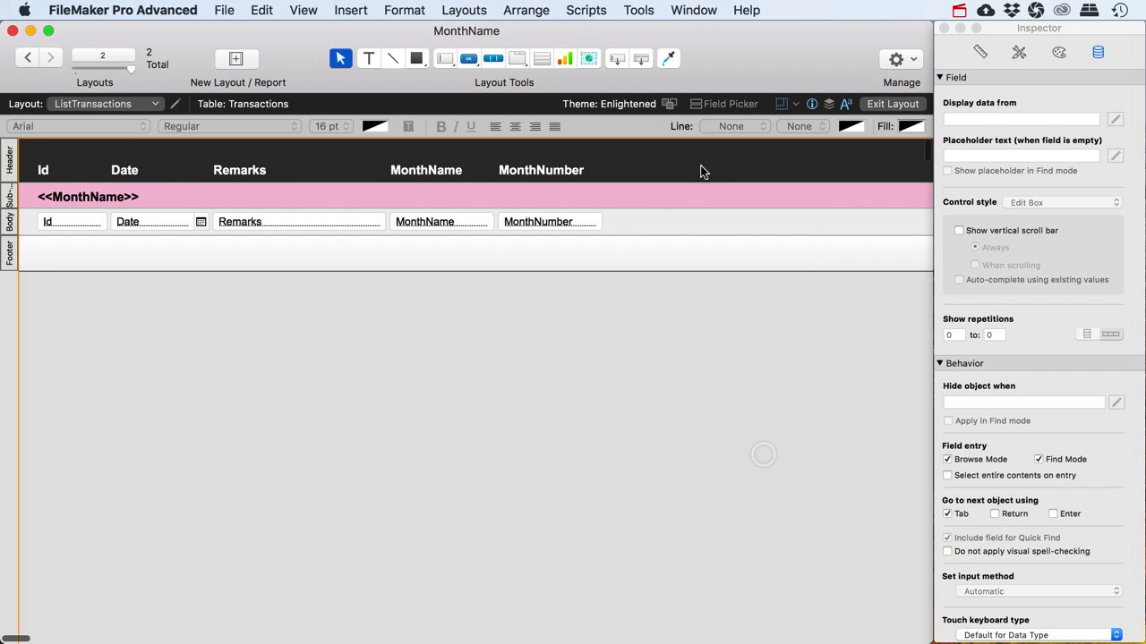
left_click(891, 104)
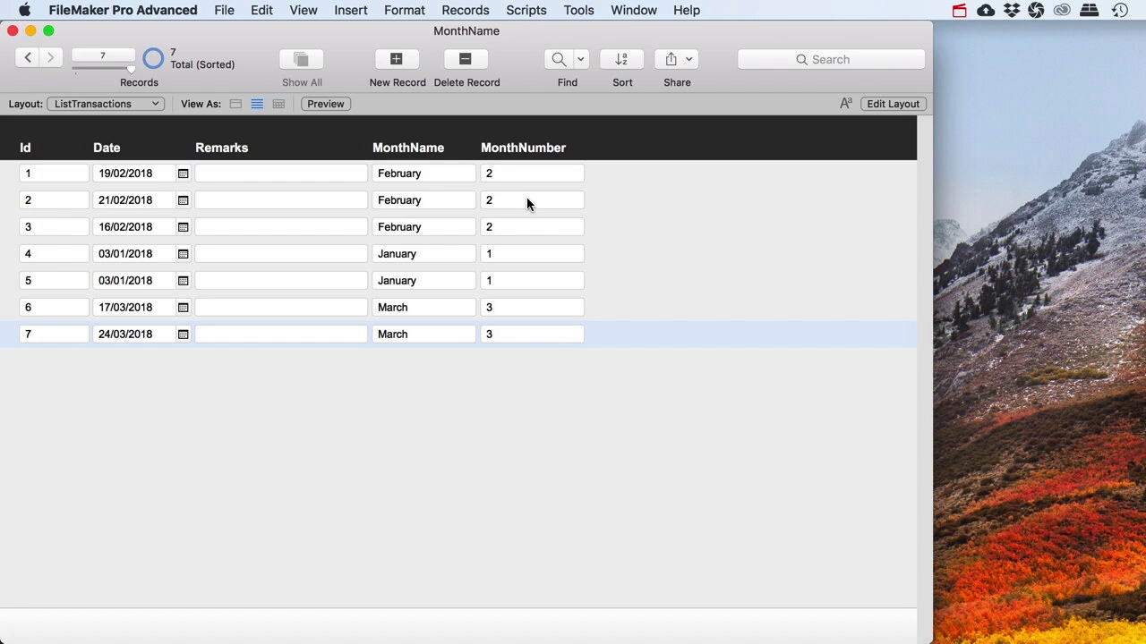
Step: Clear the sort order and sort the records by MonthNumber in ascending order
left_click(624, 59)
left_click(537, 200)
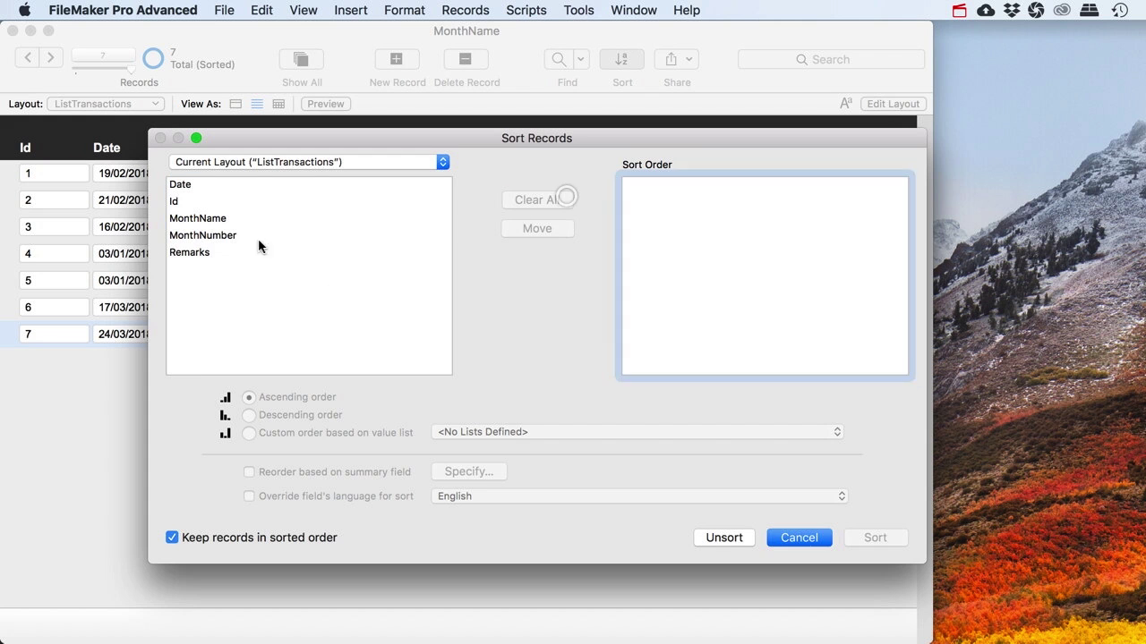
left_click(197, 236)
left_click(537, 229)
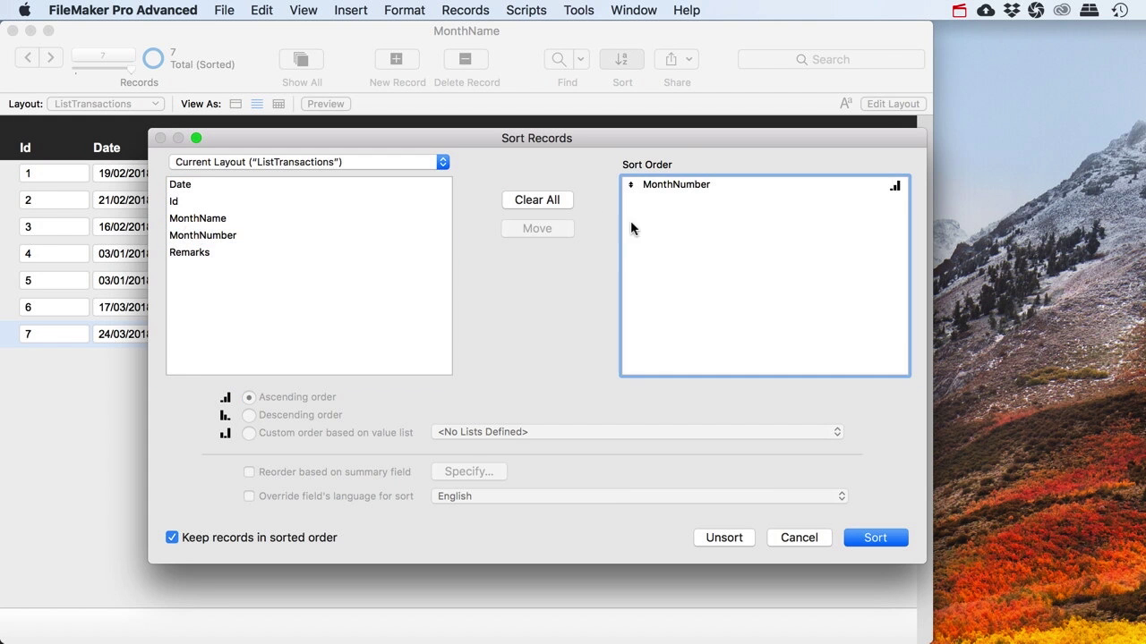
left_click(870, 537)
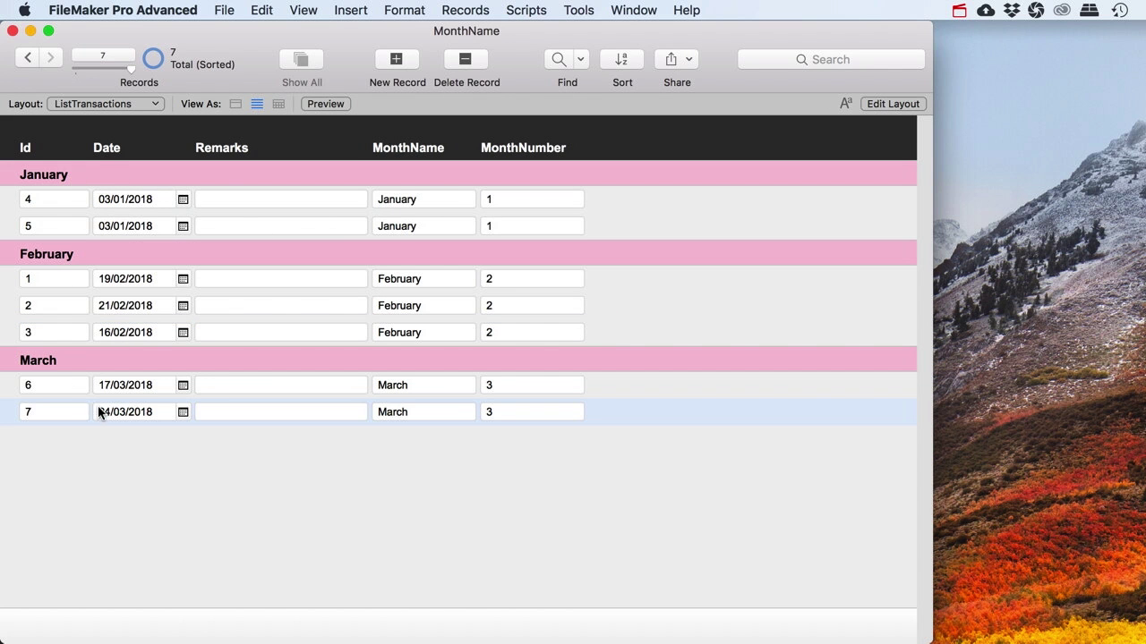
Step: Unsort the records to compare the ungrouped list, and sort them again by MonthNumber
left_click(622, 59)
left_click(723, 537)
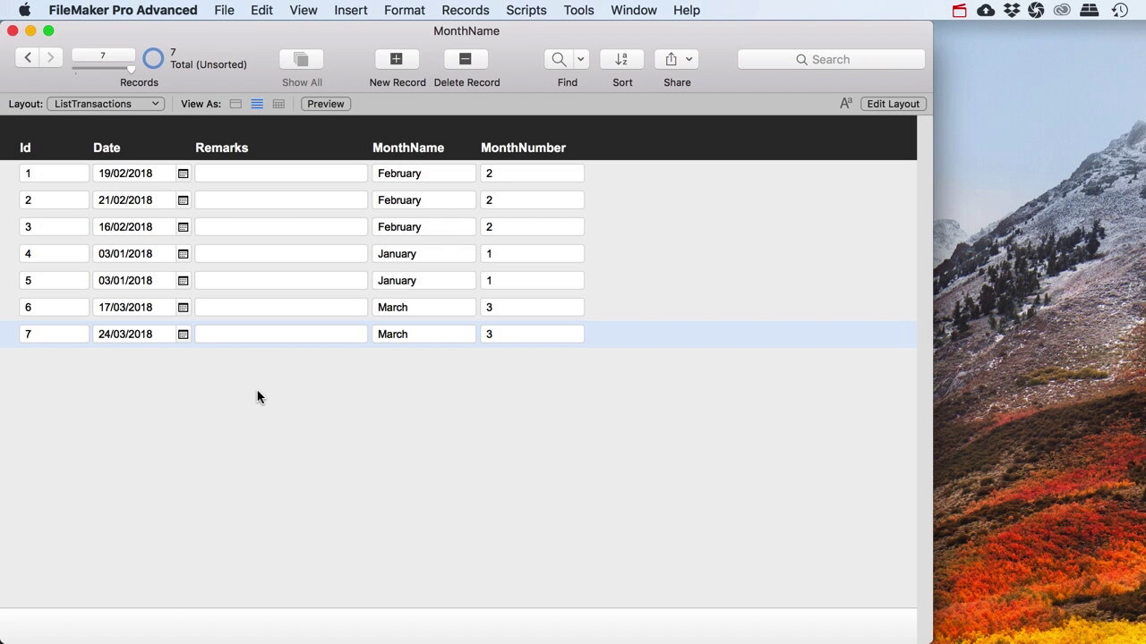
left_click(624, 61)
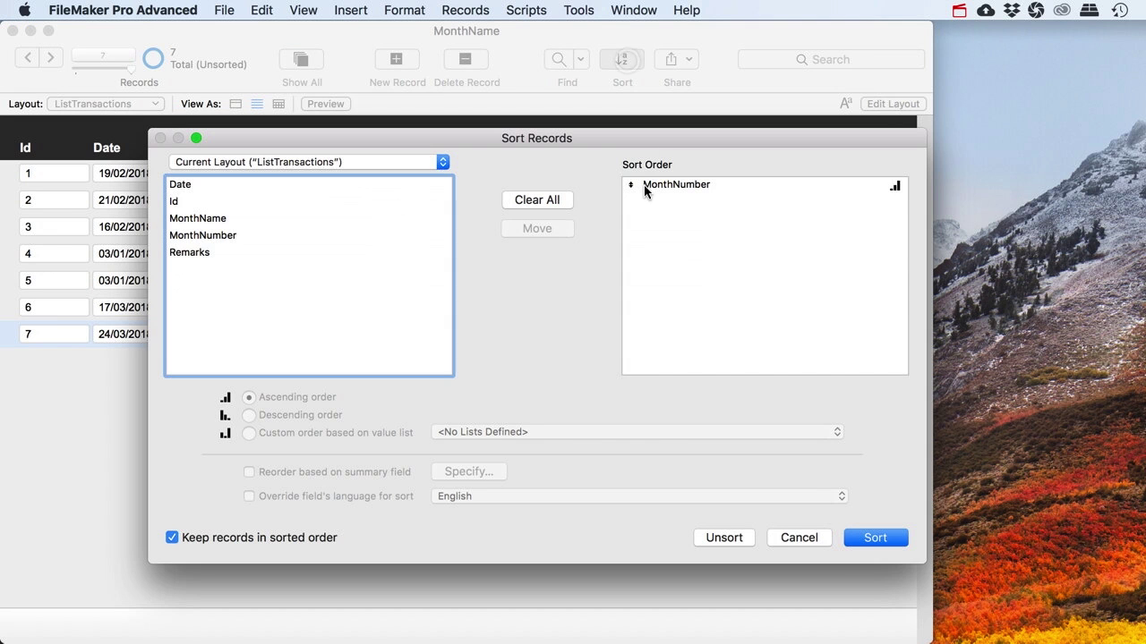
left_click(868, 537)
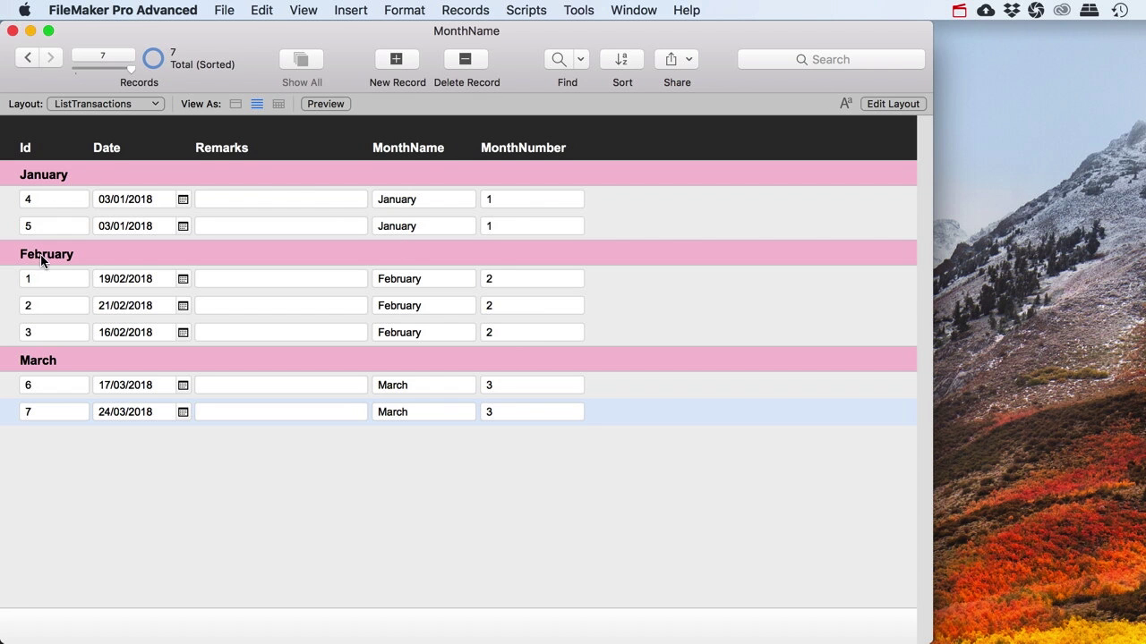
Step: Delete the MonthName and MonthNumber fields and their header labels from the ListTransactions layout, keeping the MonthName merge text, and return to Browse mode
left_click(868, 104)
left_click_drag(556, 243, 421, 174)
key("BackSpace")
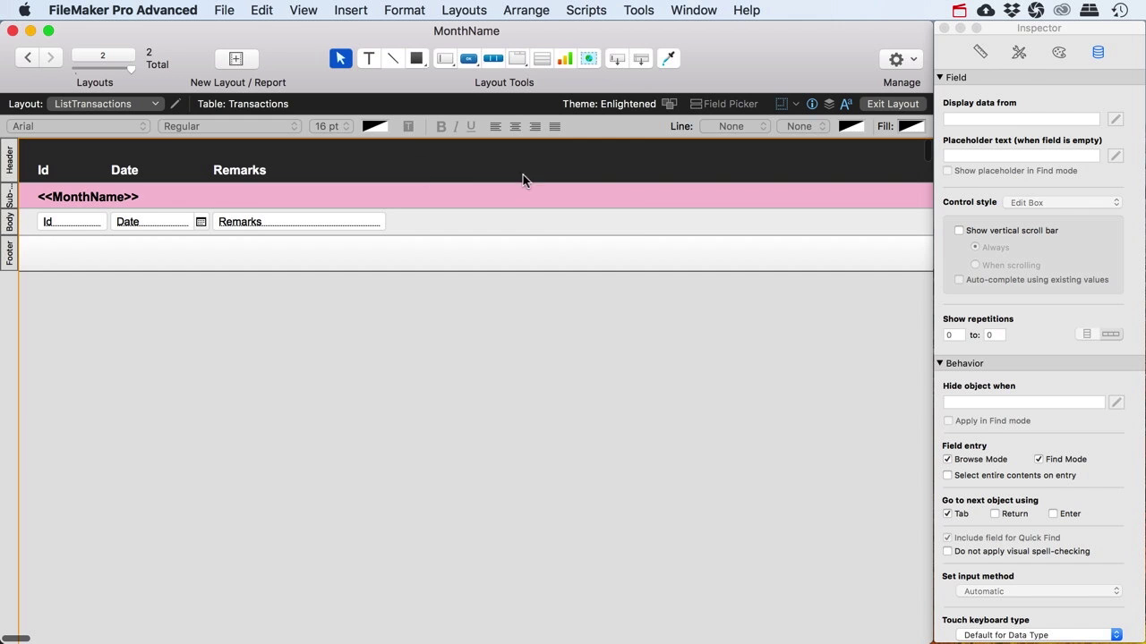
left_click(904, 106)
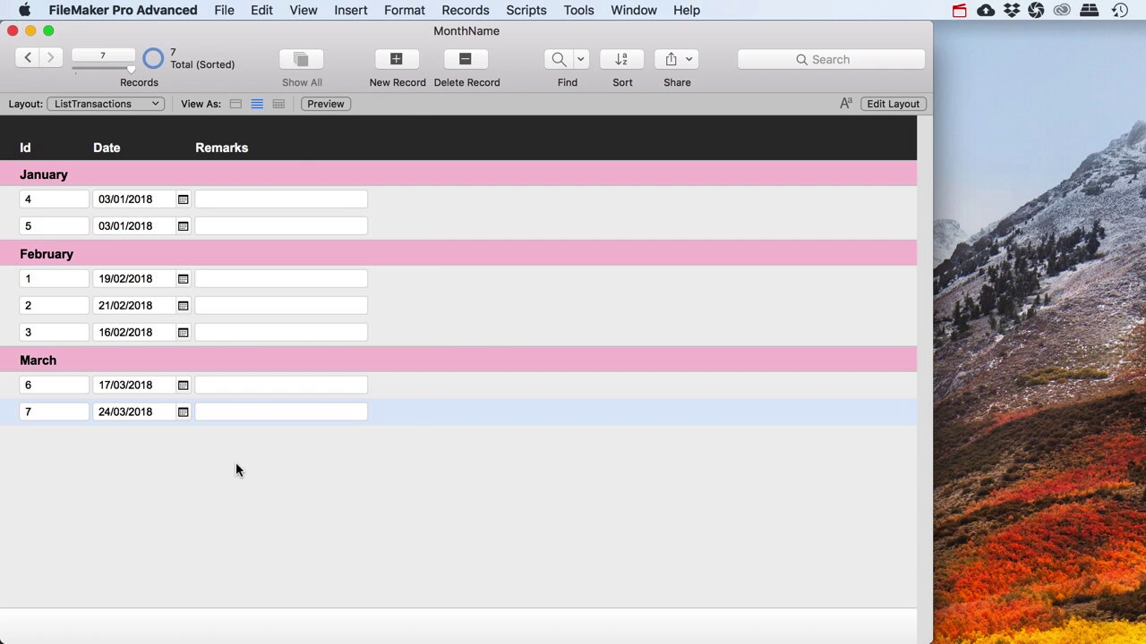
Step: Create a summary field s_CountId in the Transactions table that computes the Count of Id
left_click(218, 10)
mouse_move(412, 171)
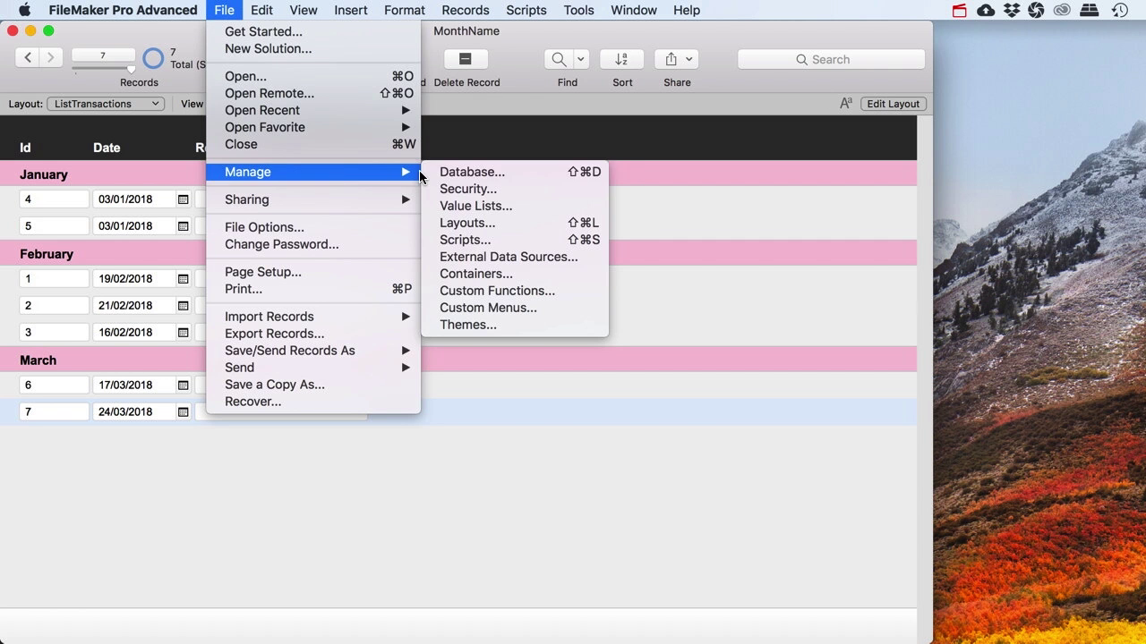
left_click(472, 171)
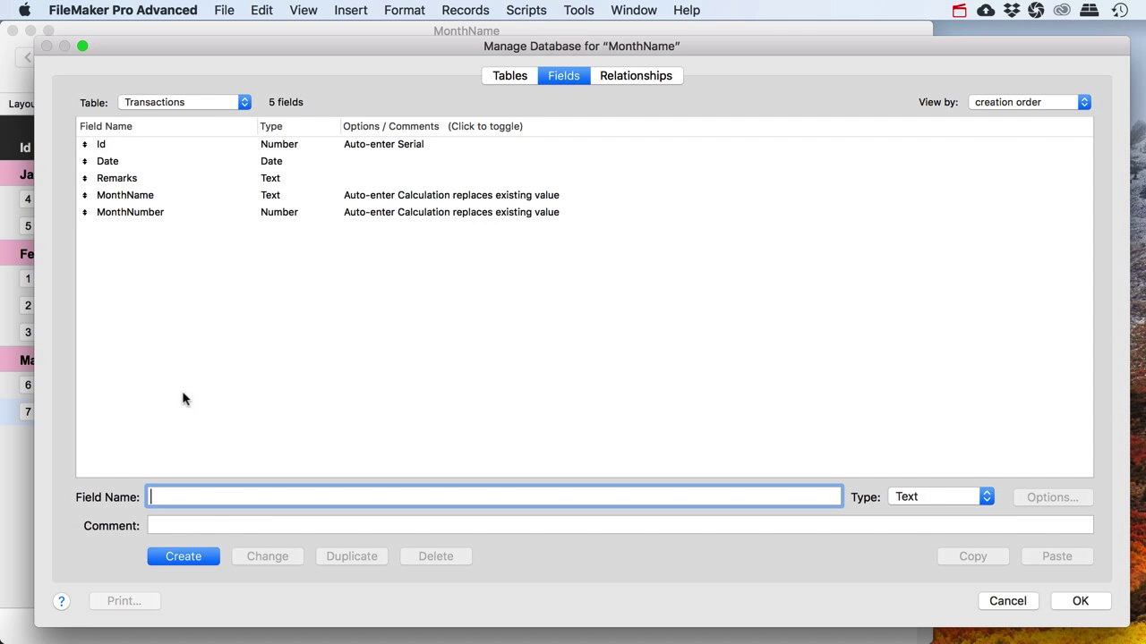
type("s_CountId")
left_click(990, 495)
left_click(937, 621)
left_click(195, 556)
left_click(544, 297)
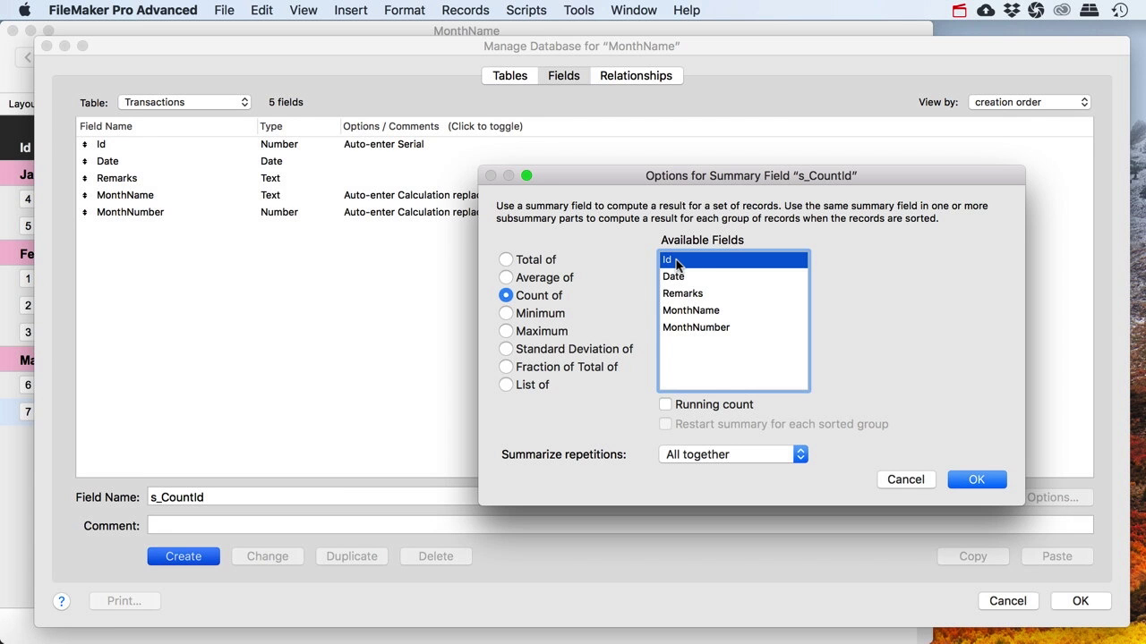
left_click(970, 479)
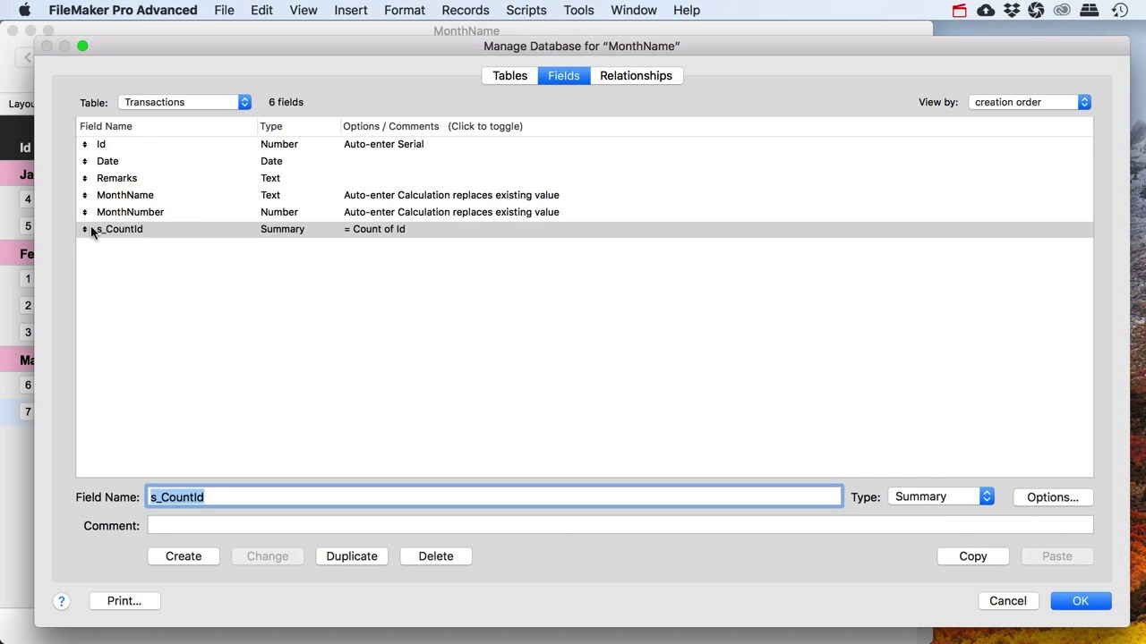
left_click(1070, 602)
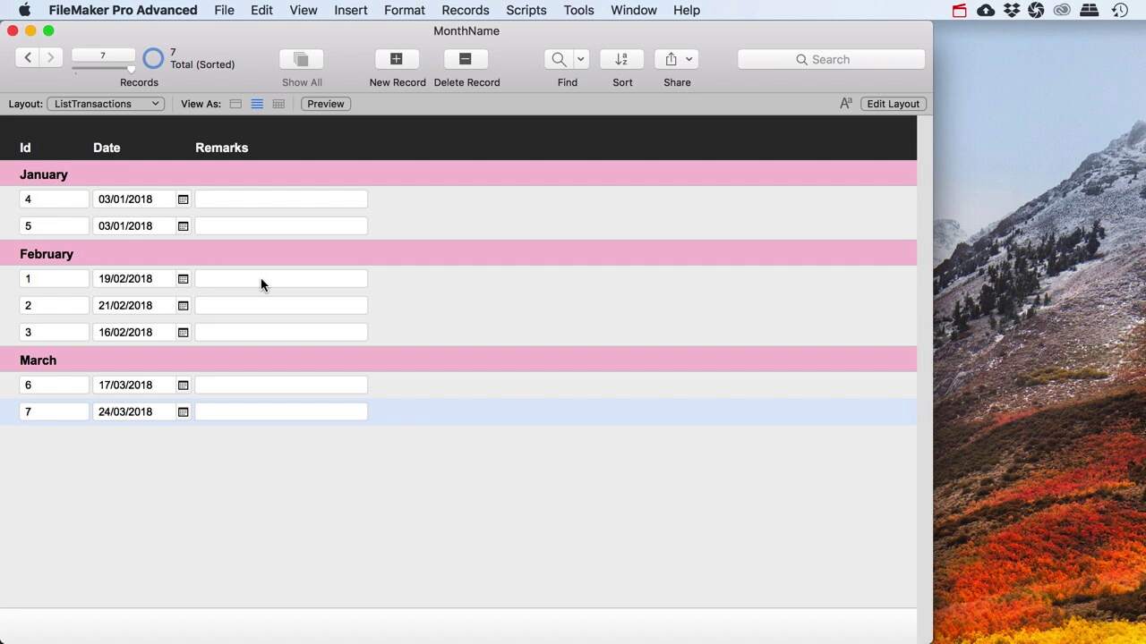
Step: Place the s_CountId field with its label in the pink sub-summary part, just past the end of the Remarks column
left_click(892, 103)
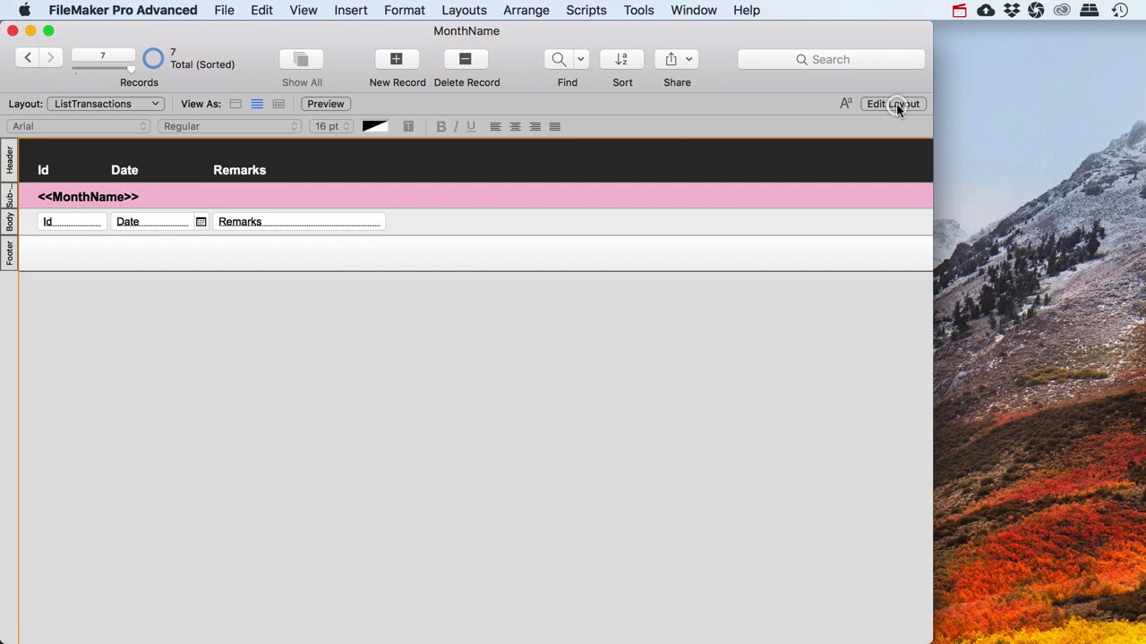
left_click_drag(617, 58, 386, 192)
left_click(446, 291)
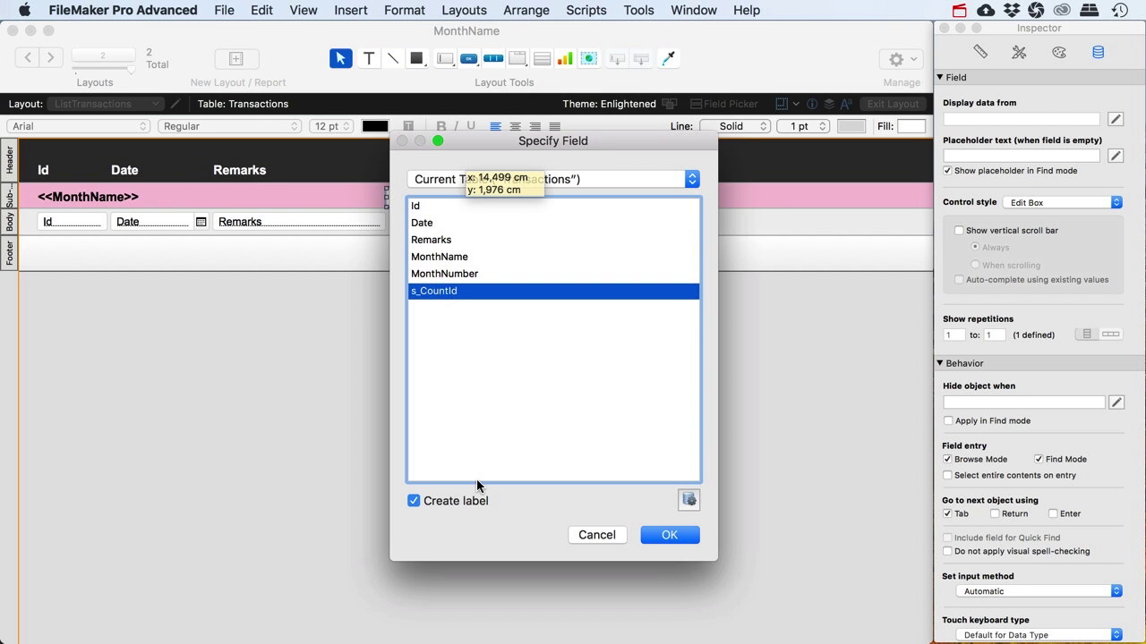
left_click(668, 536)
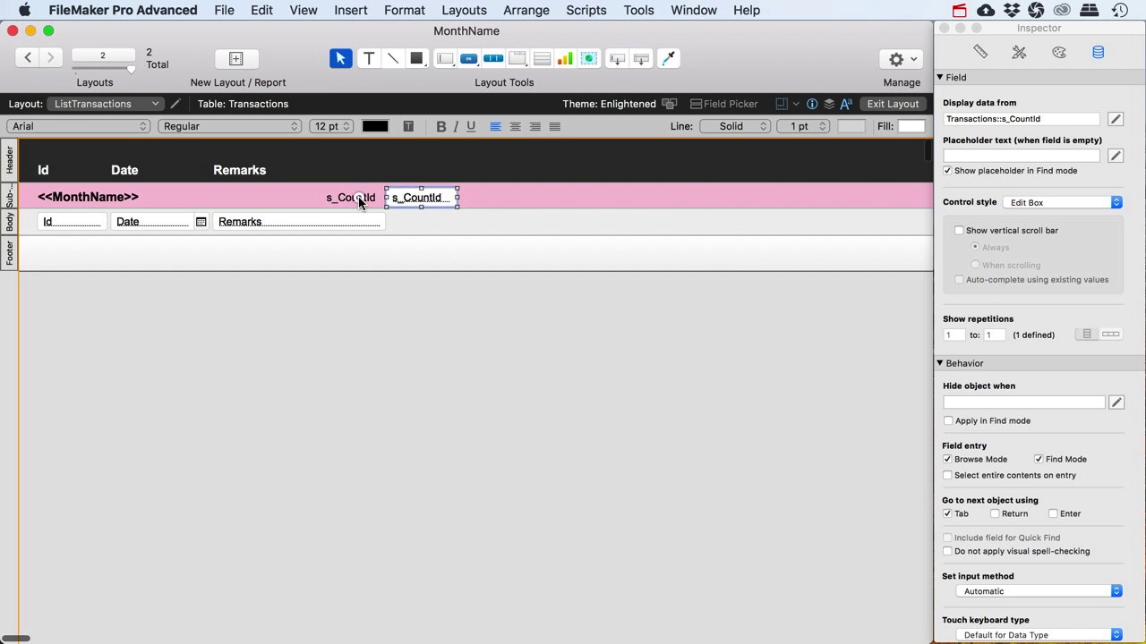
Step: Change the s_CountId field's label to Amount and move it slightly closer to the field, returning to Browse mode
left_click(358, 197)
double_click(359, 197)
key("BackSpace")
type("Amount")
left_click(373, 264)
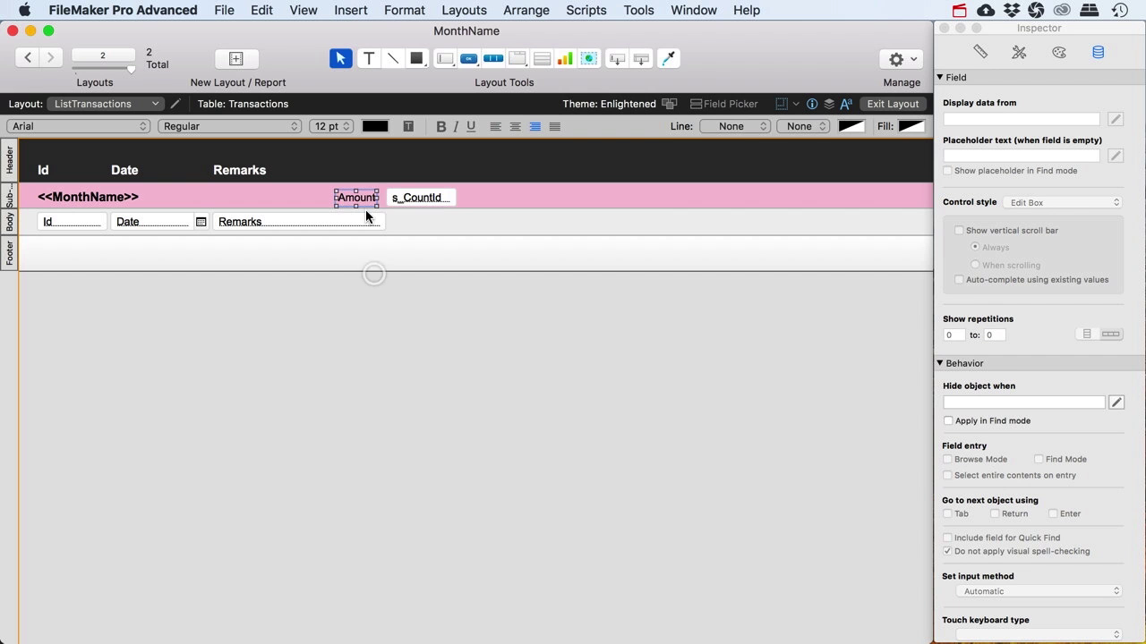
left_click(367, 197)
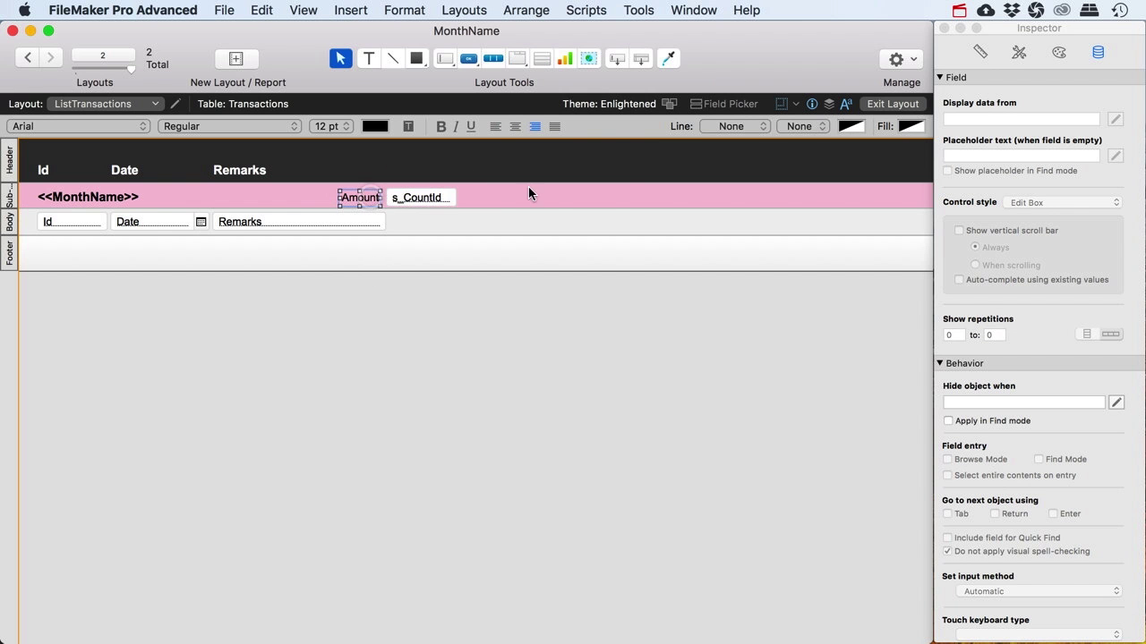
left_click(881, 104)
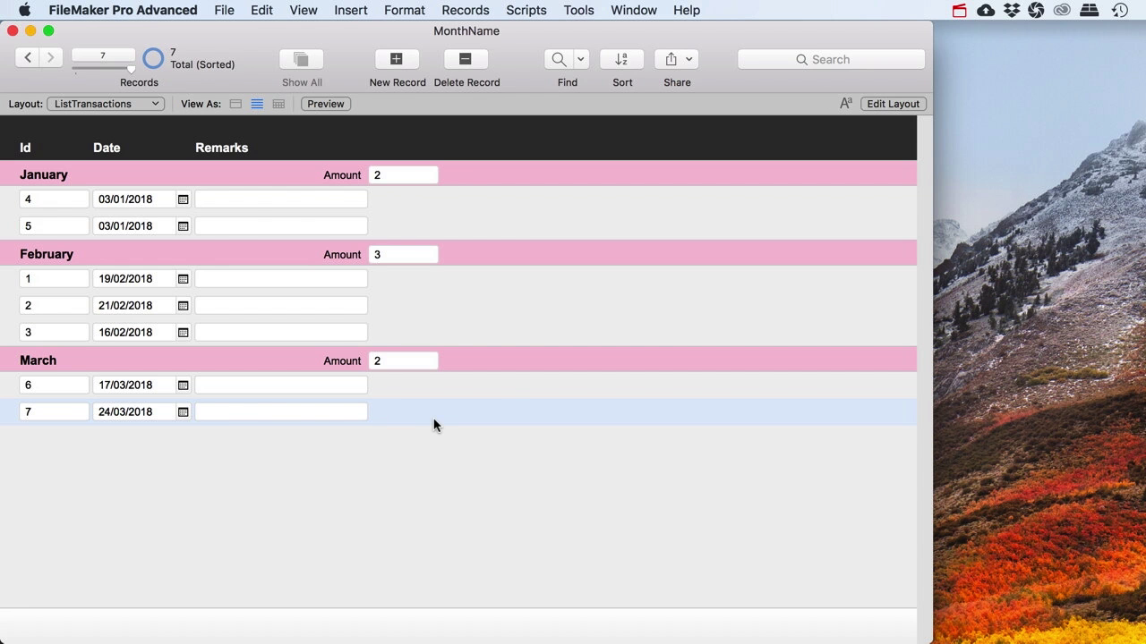
Step: Create a Number field Amount in the Transactions table
key("super+shift+d")
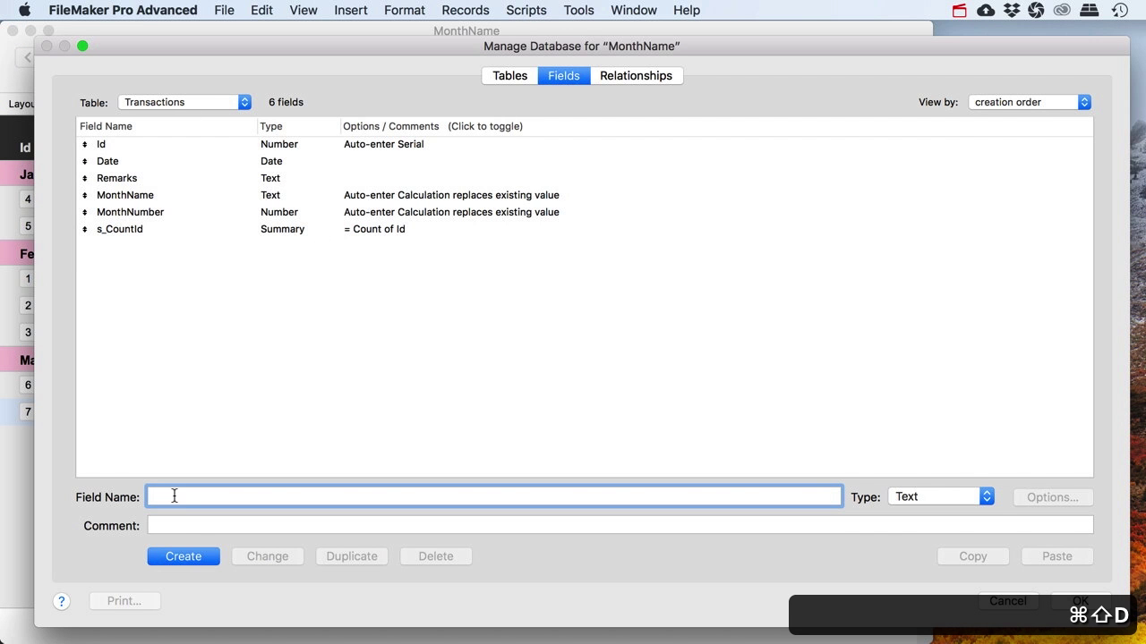
type("Amount")
key("cmd+n")
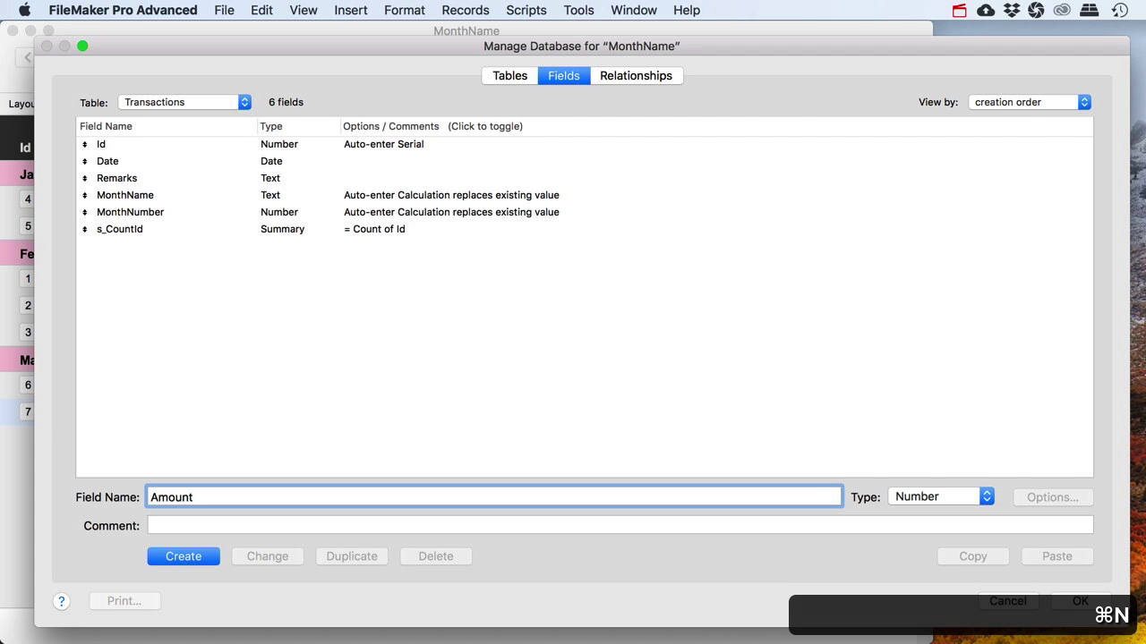
left_click(184, 556)
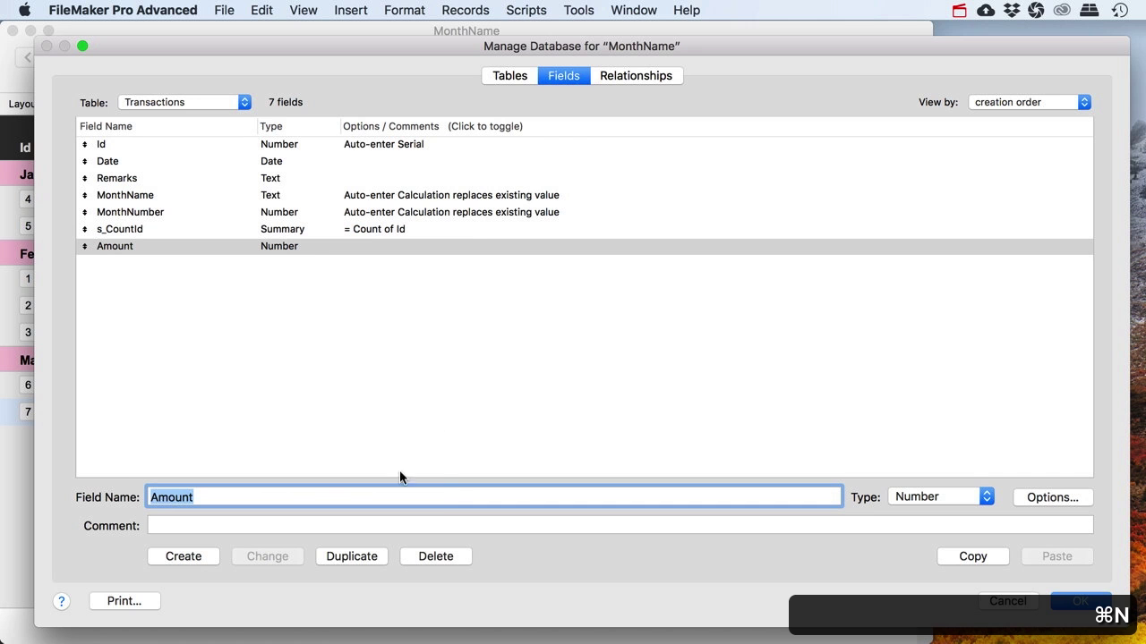
left_click(1078, 601)
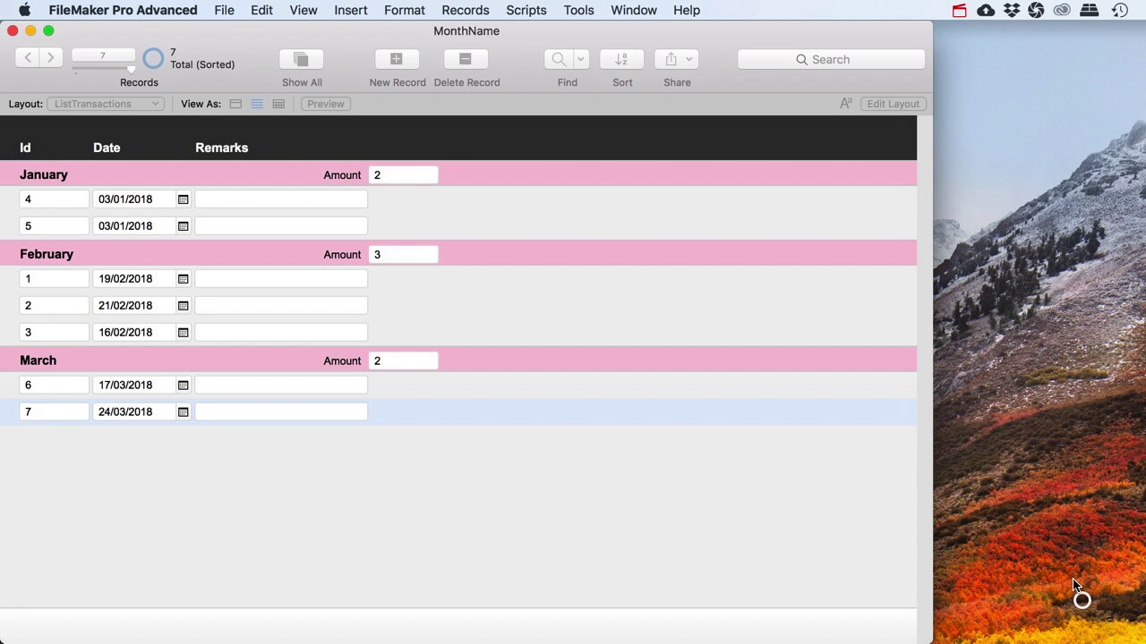
Step: Place the Amount field without a label in the Body part of ListTransactions, beside Remarks and beneath s_CountId
left_click(892, 105)
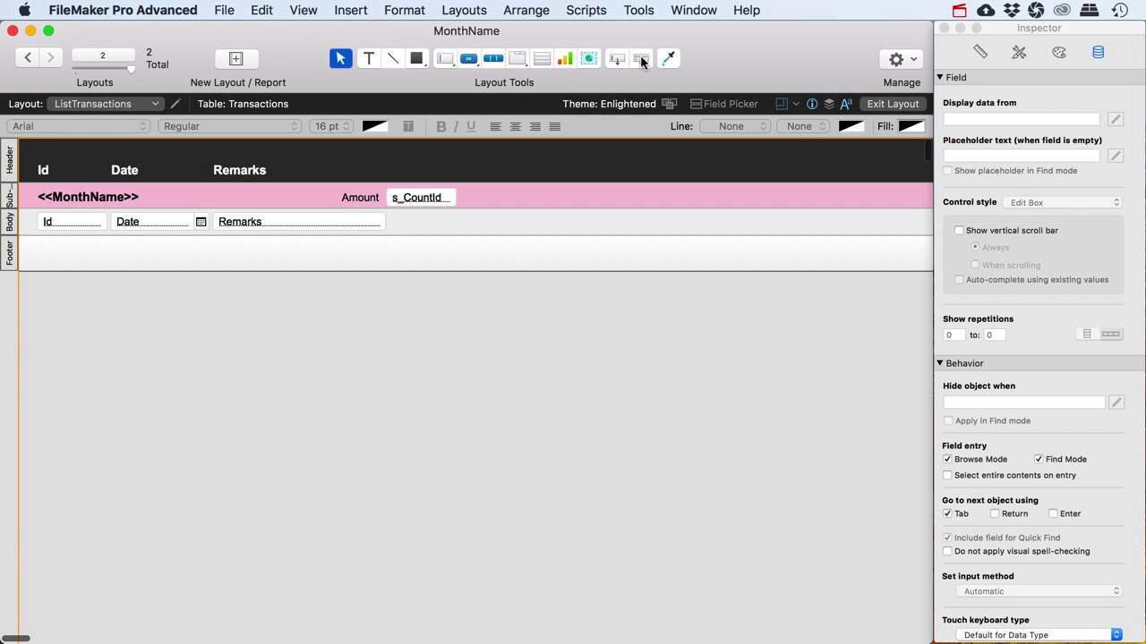
left_click_drag(617, 59, 394, 215)
left_click(443, 308)
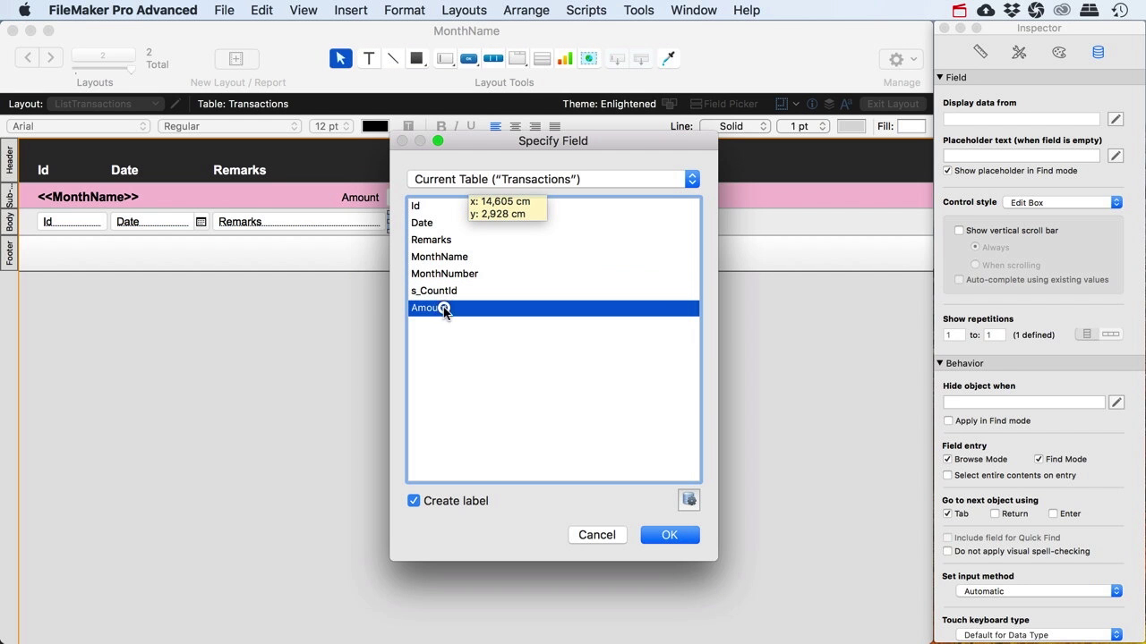
left_click(474, 502)
left_click(661, 536)
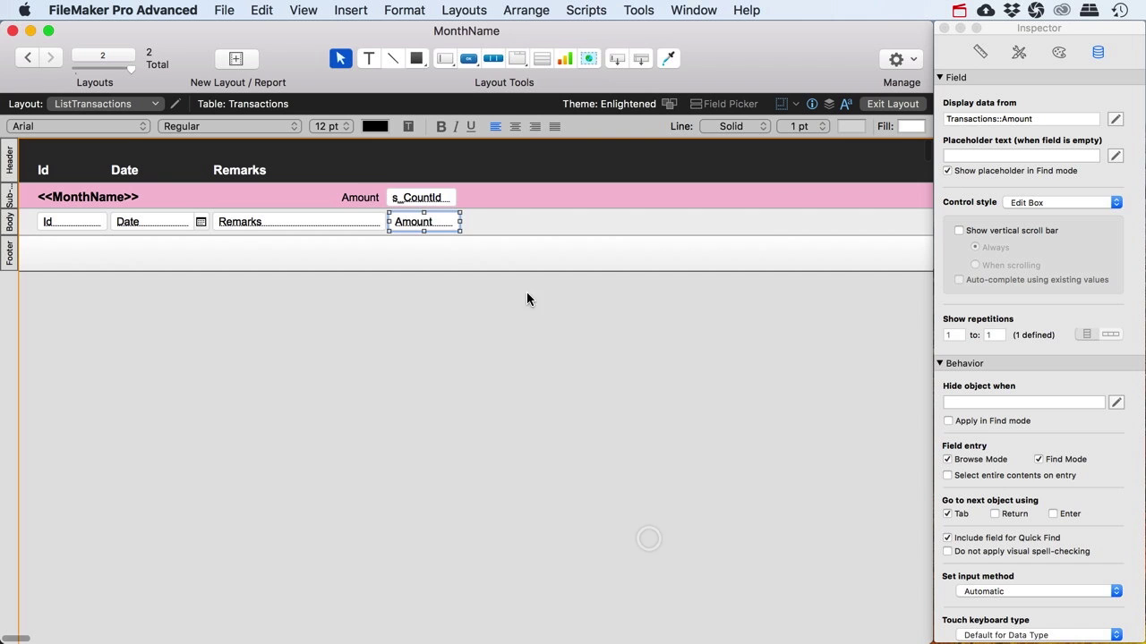
Step: Change the label of the s_CountId field in the sub-summary part to Count
left_click(362, 197)
left_click(410, 199)
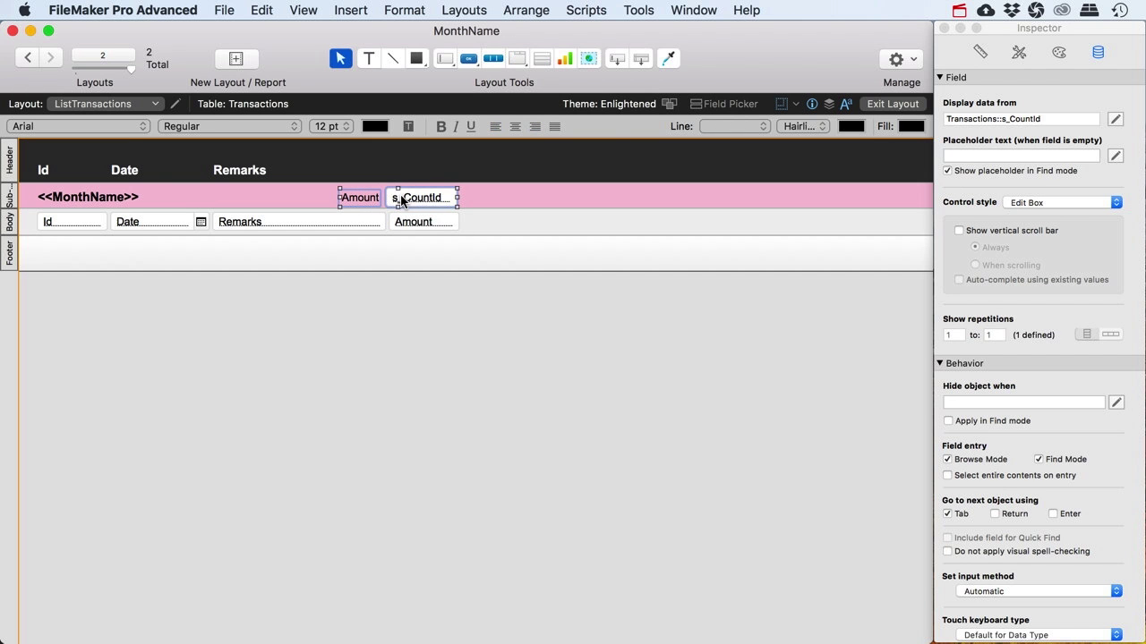
left_click(329, 197)
double_click(349, 199)
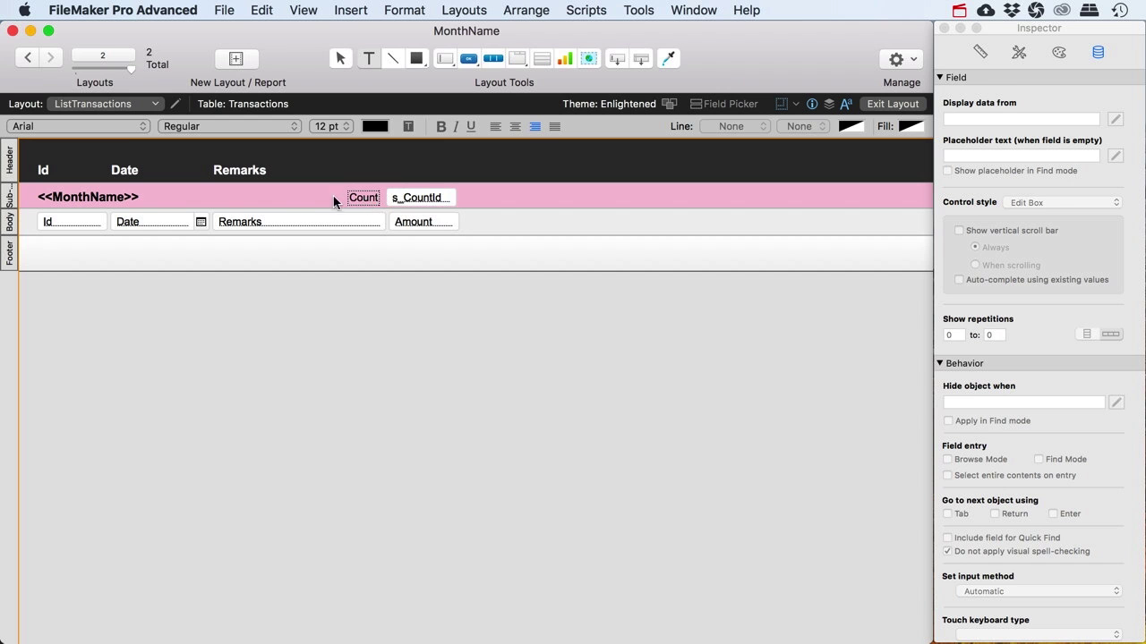
Step: Move the Count label and s_CountId field further right in the sub-summary part, clear of the Amount column
left_click(302, 197)
left_click(399, 221)
left_click(374, 197)
left_click(412, 197, "shift")
left_click_drag(411, 196, 540, 197)
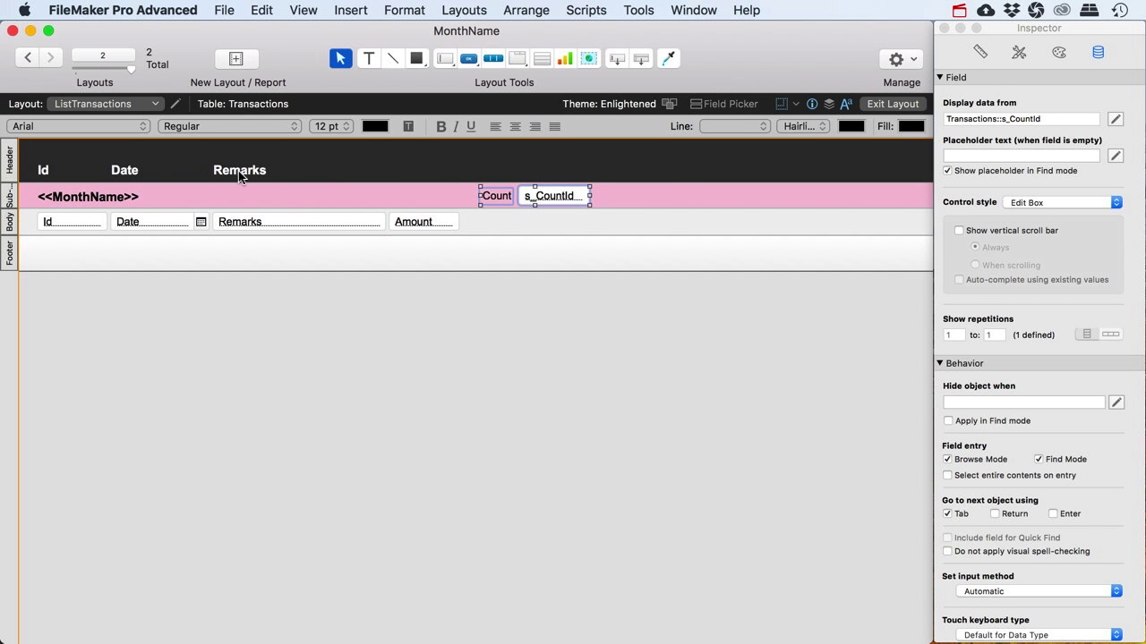
Step: Duplicate the Remarks column heading above the Amount field, change its text to Amount, and return to Browse mode
left_click_drag(238, 171, 411, 172)
double_click(408, 170)
double_click(408, 170)
type("Amount")
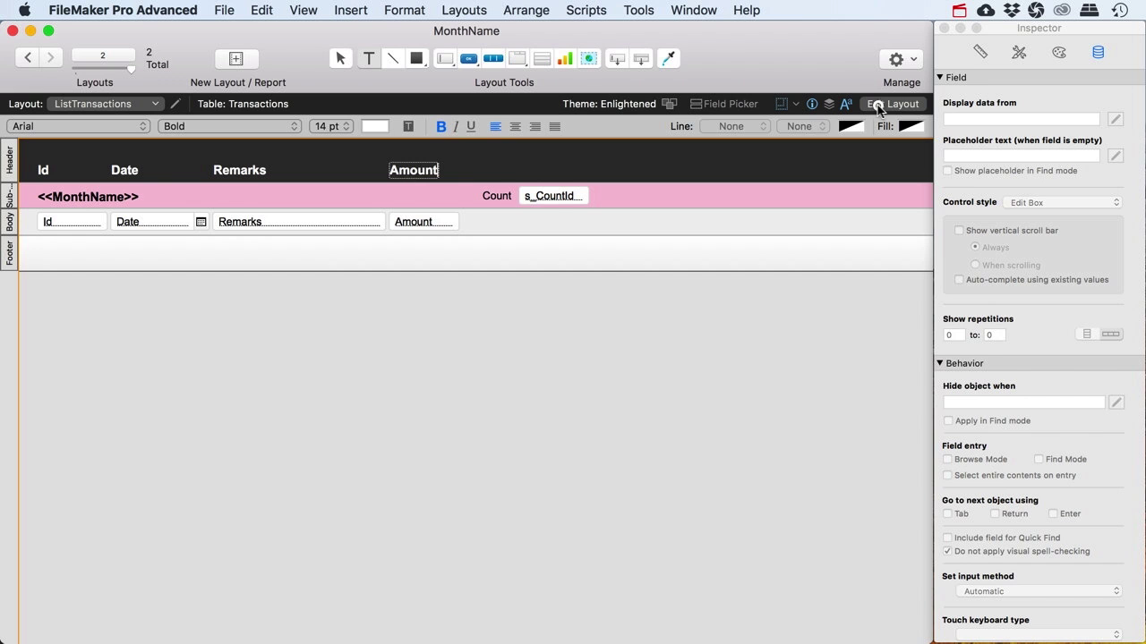
left_click(877, 104)
Step: Enter the amounts 10 and 15 for the January records and 5, 2 and 2 for the February records
left_click(393, 199)
type("1")
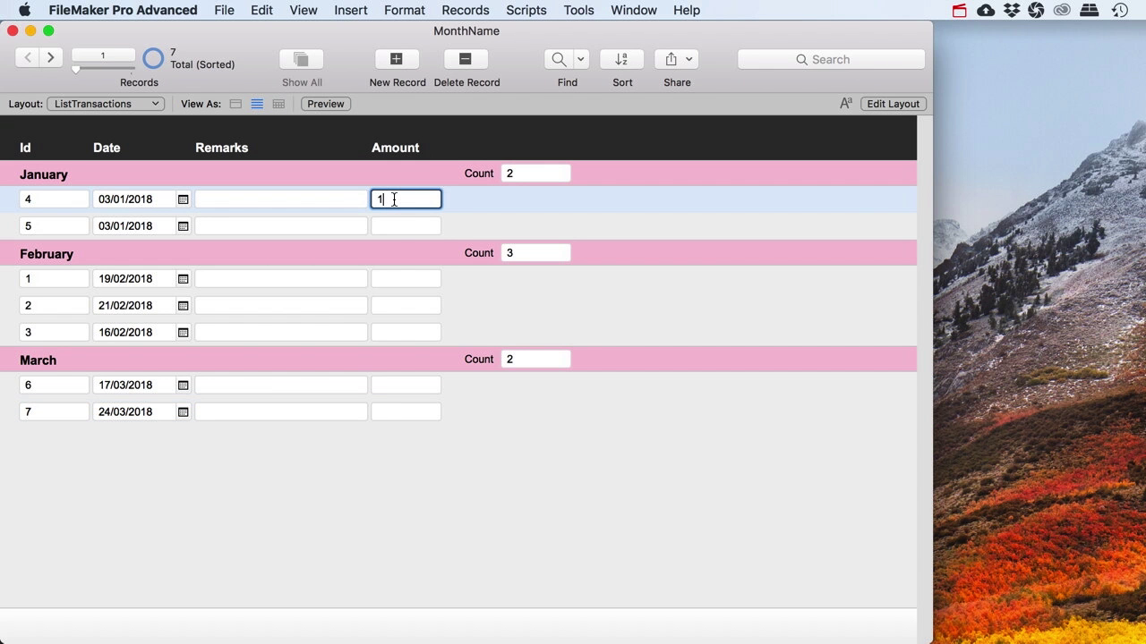
type("0")
left_click(388, 230)
type("15")
left_click(395, 279)
type("5")
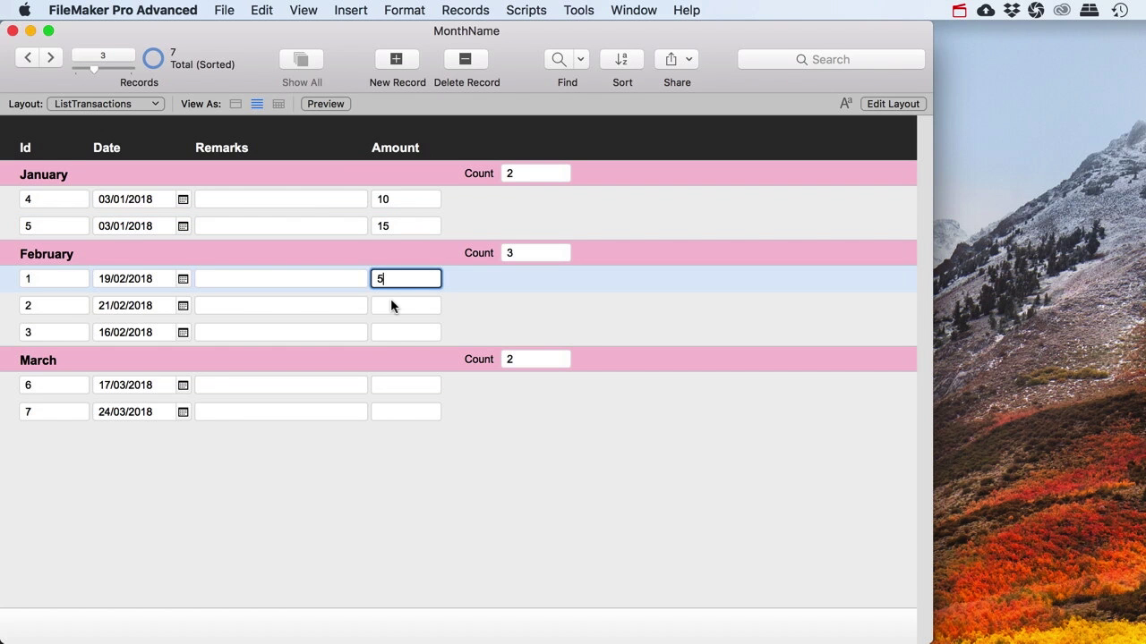
left_click(388, 305)
left_click(388, 332)
type("2")
Step: Enter the amounts 8 and 2 for the March records and commit the entries
left_click(397, 386)
type("8")
left_click(396, 412)
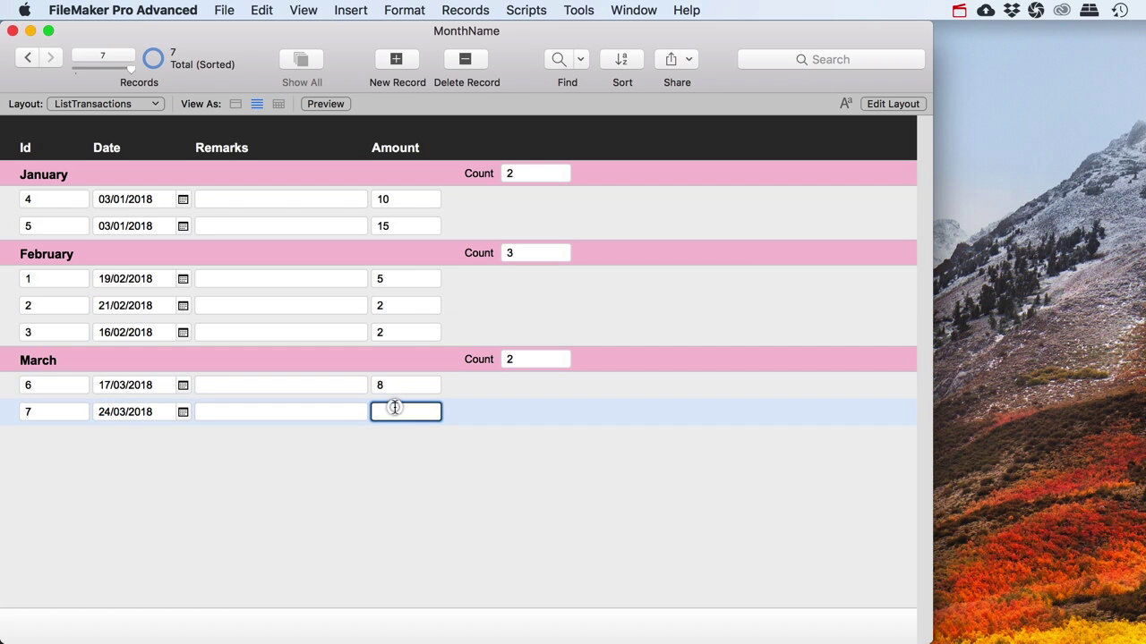
type("2")
left_click(410, 475)
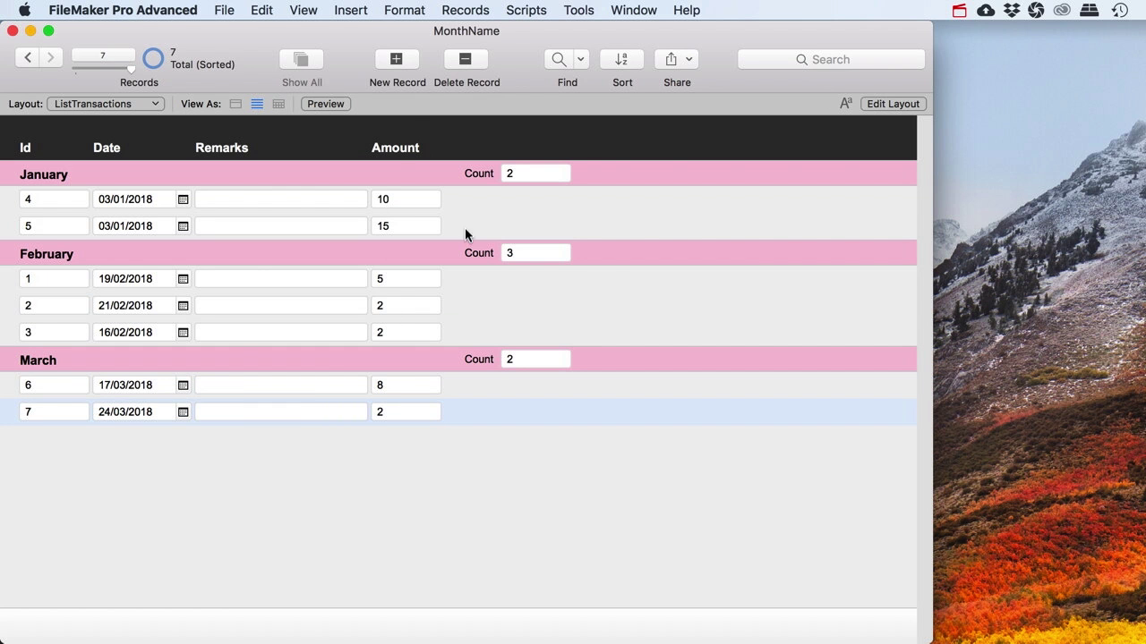
Step: Create a Summary field s_Total_Amount in the Transactions table, defined as the Total of Amount
left_click(223, 12)
mouse_move(301, 174)
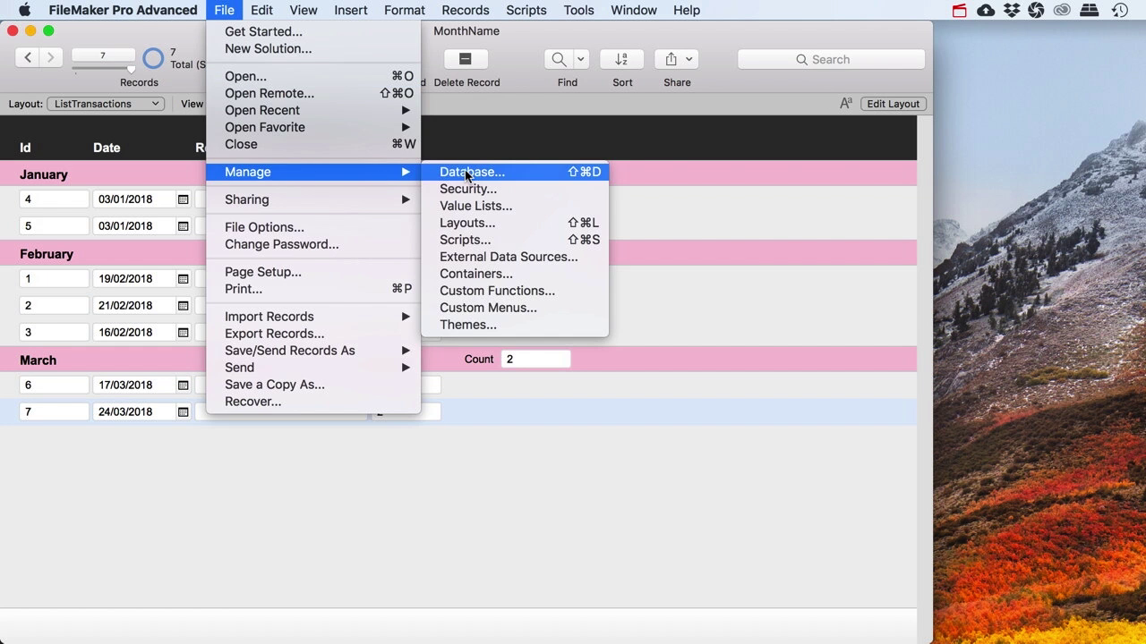
left_click(465, 170)
left_click(114, 247)
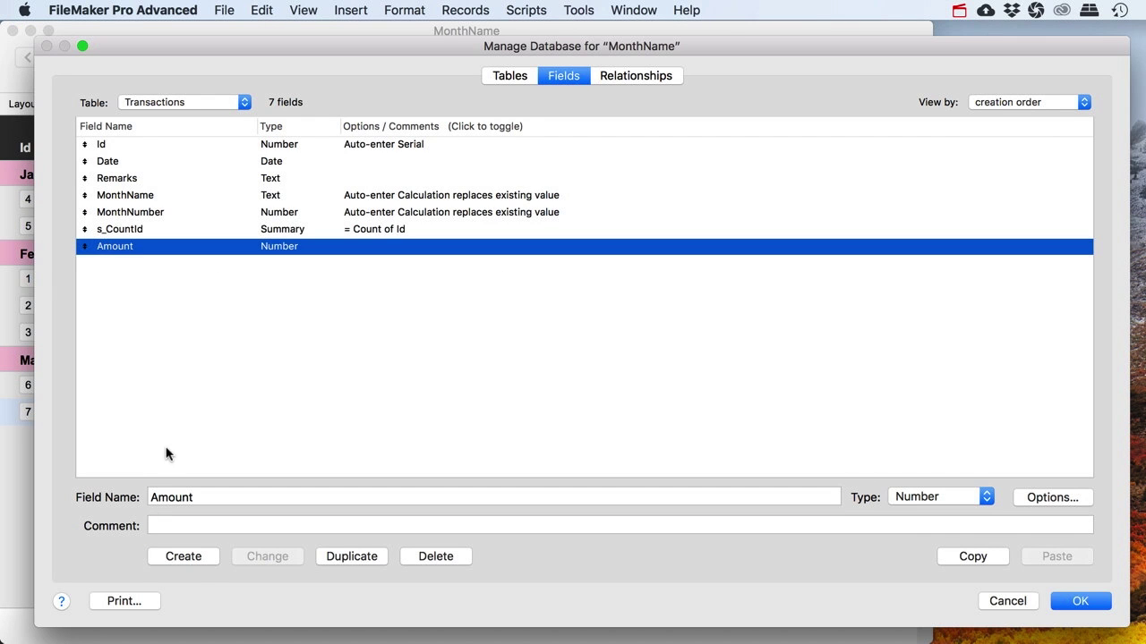
left_click(150, 498)
type("s_")
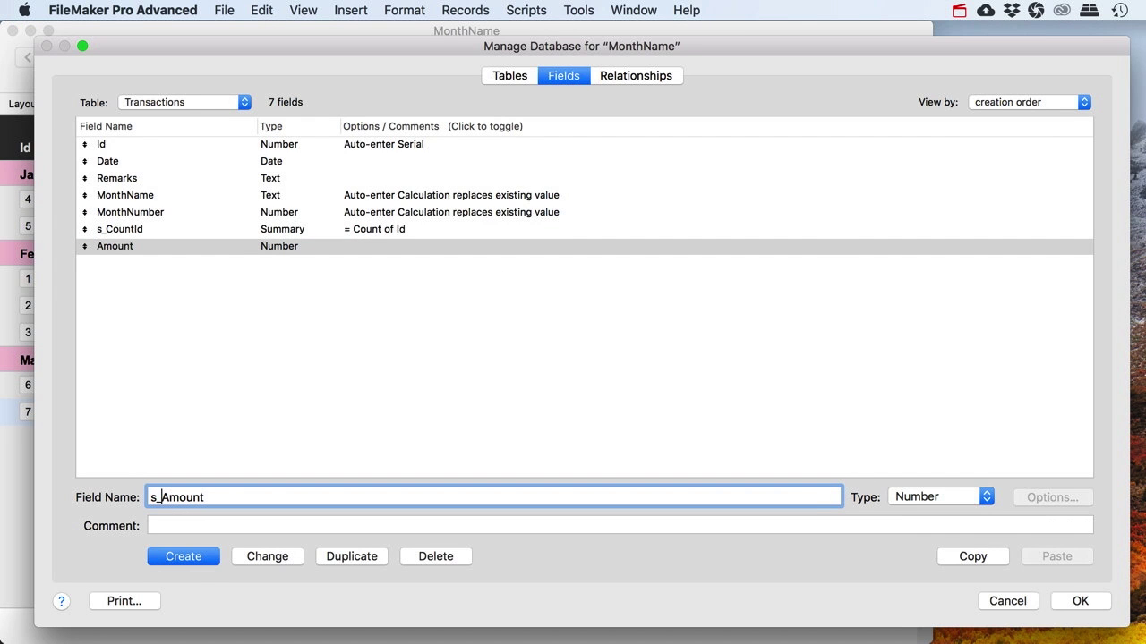
type("Total_")
key("super+s")
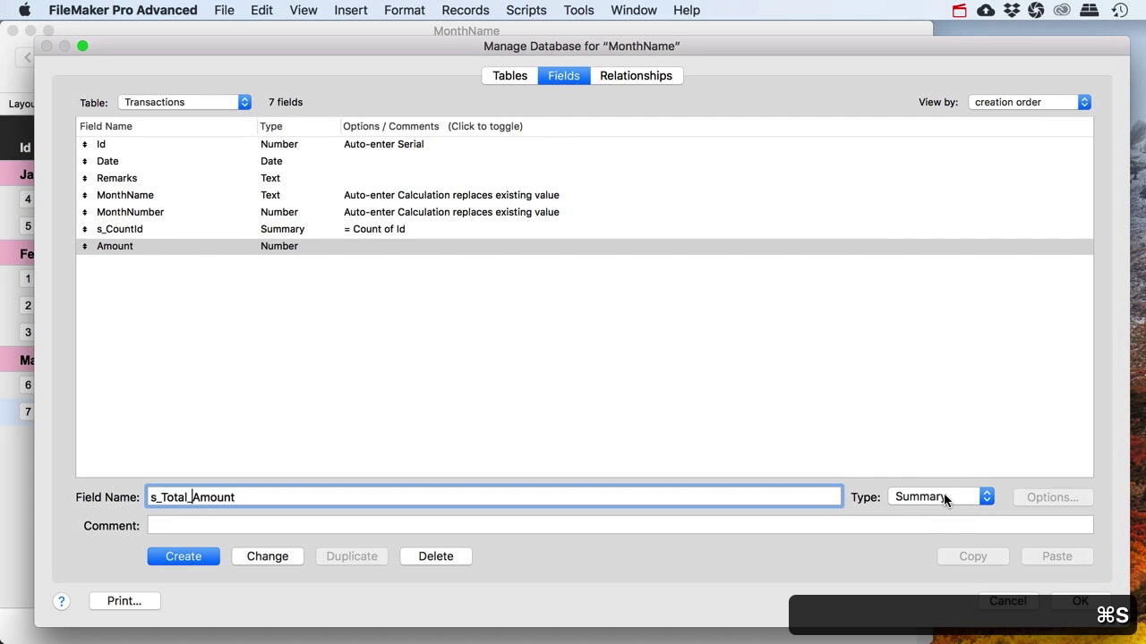
left_click(190, 556)
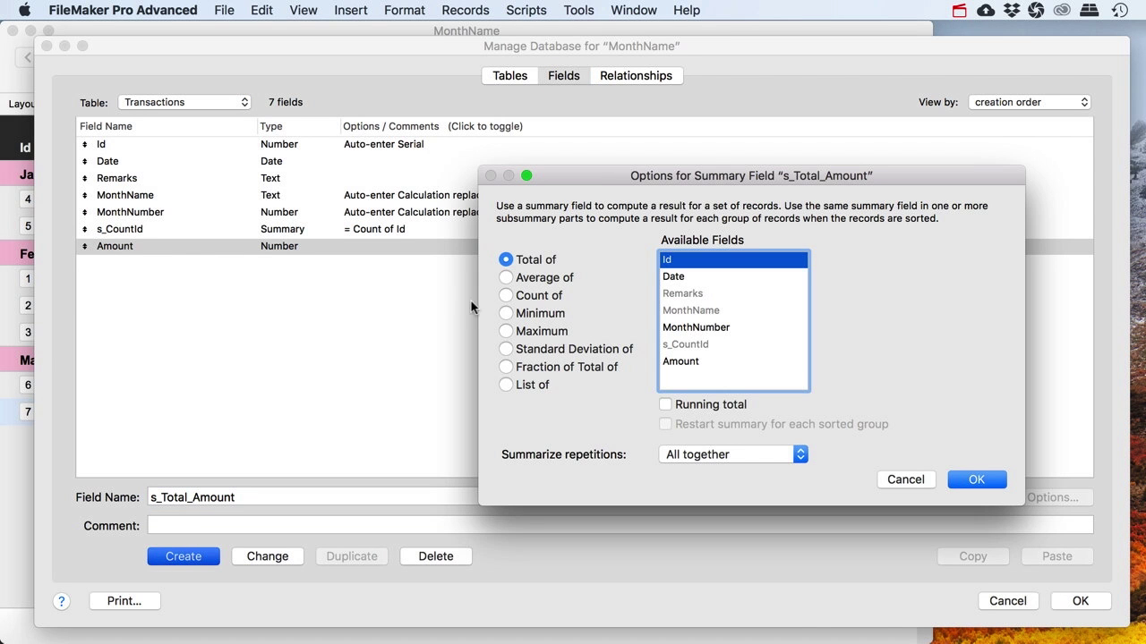
left_click(680, 362)
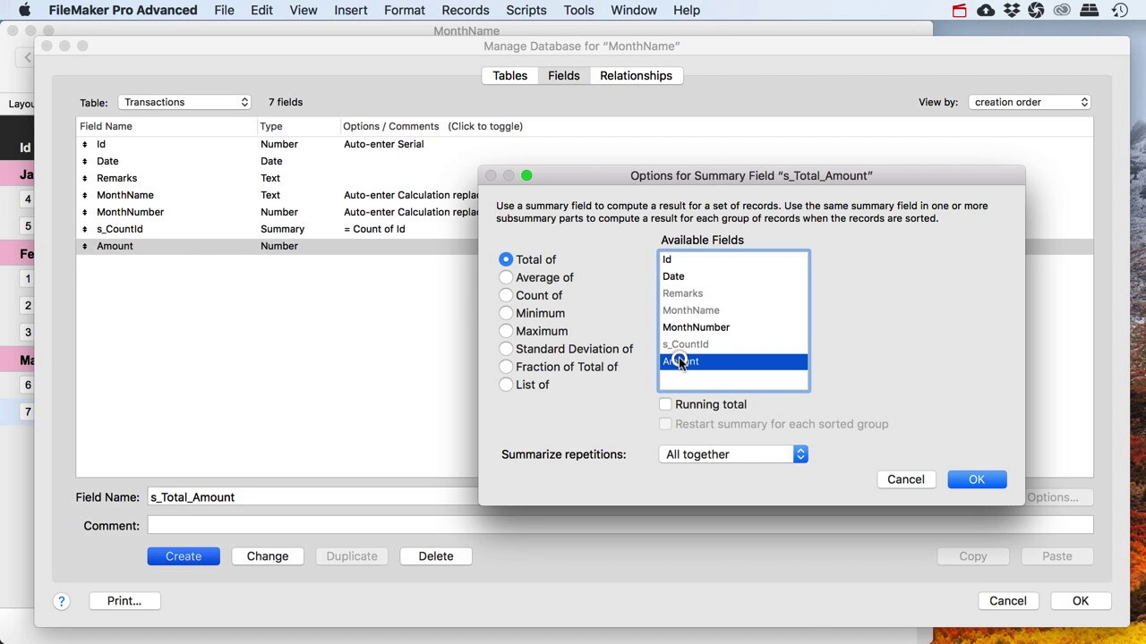
left_click(977, 481)
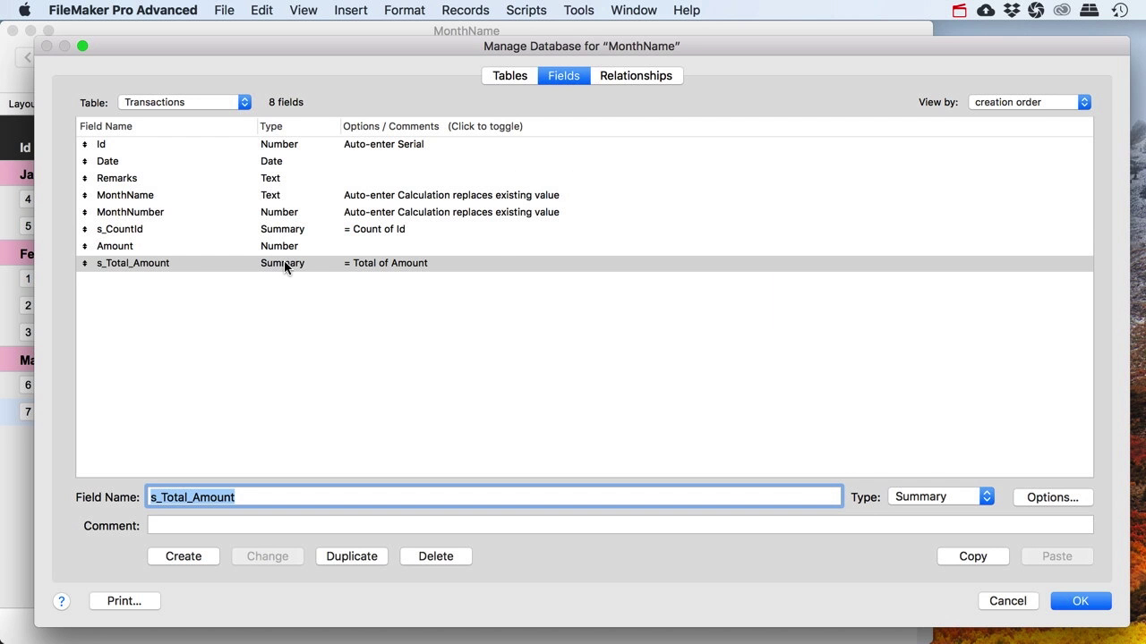
left_click(1078, 601)
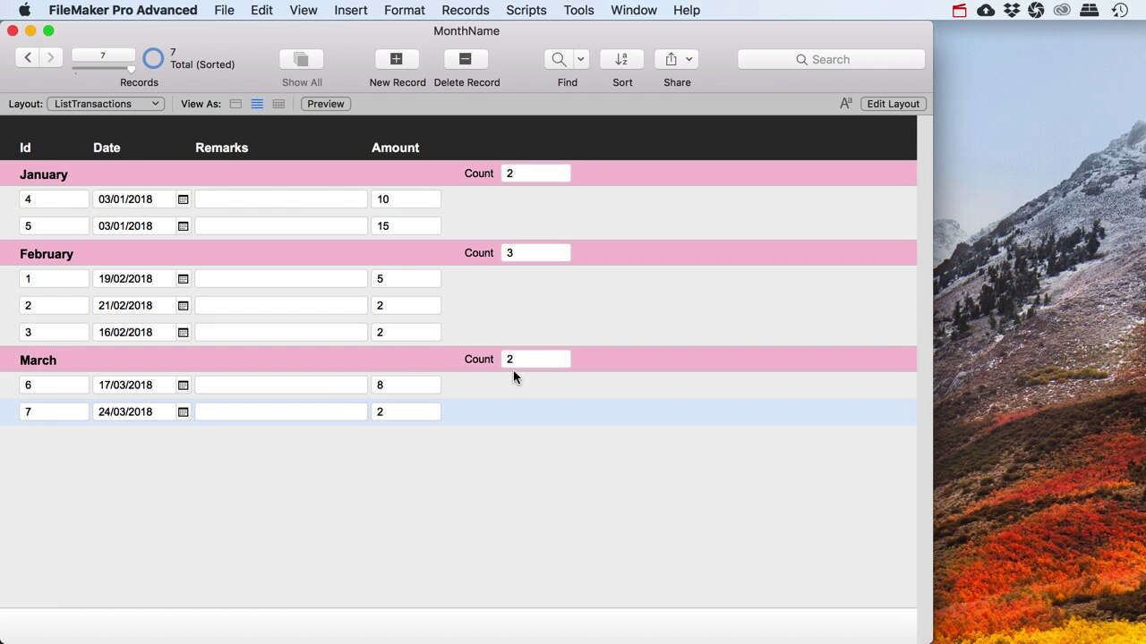
Step: Duplicate the Count label and s_CountId field in the ListTransactions sub-summary part, placing the copies directly above the Amount field
left_click(877, 109)
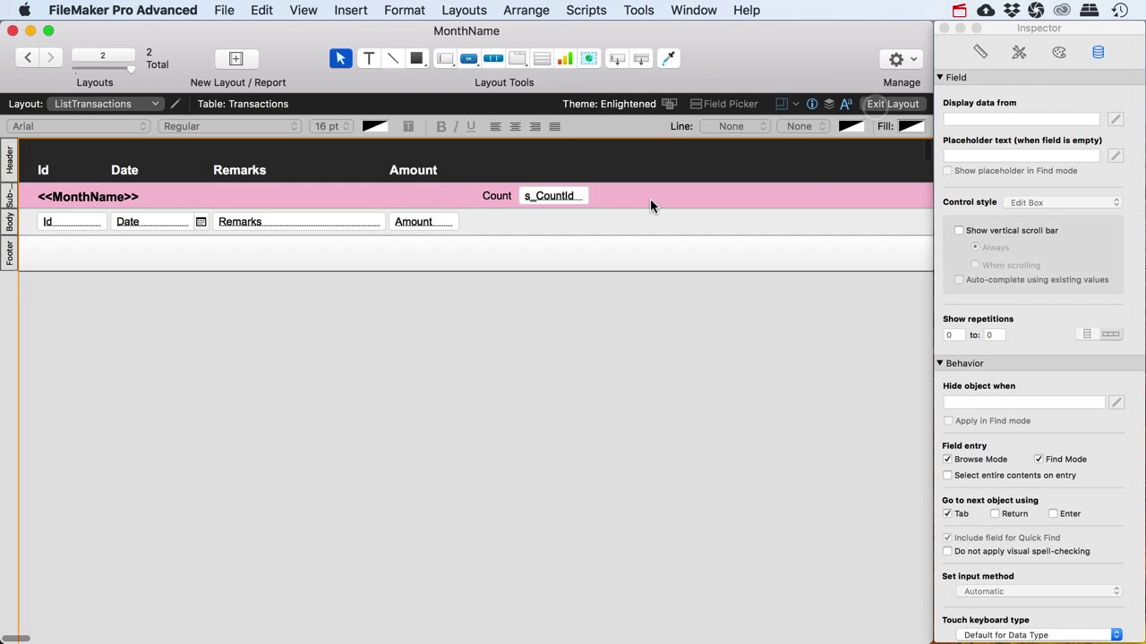
left_click(491, 195)
left_click(545, 195, "shift")
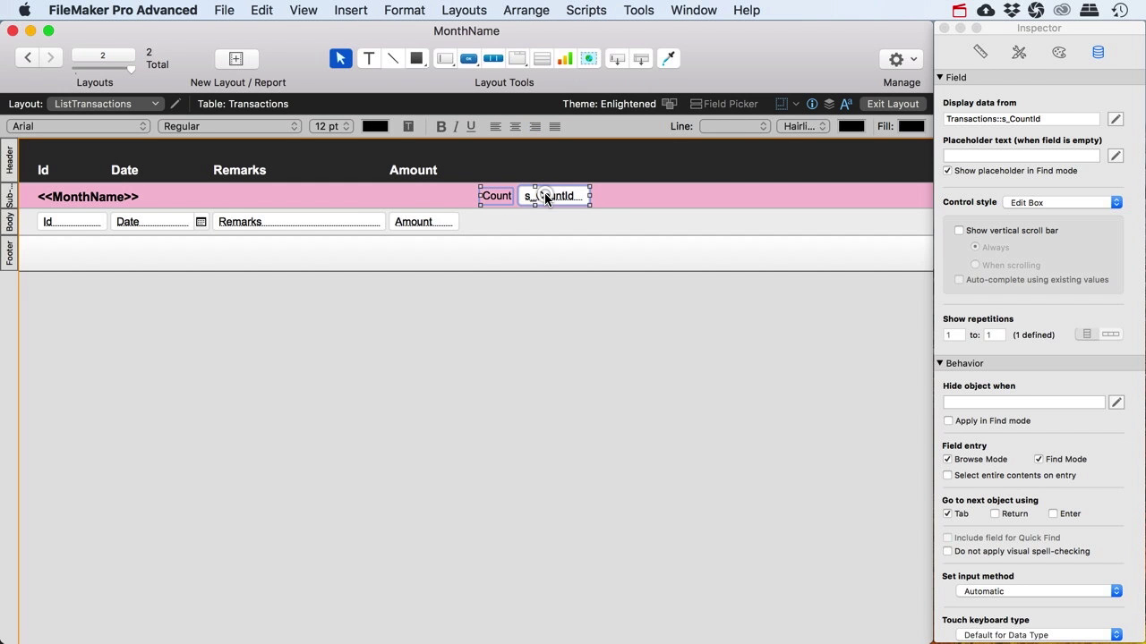
left_click_drag(552, 193, 436, 193)
left_click(433, 194)
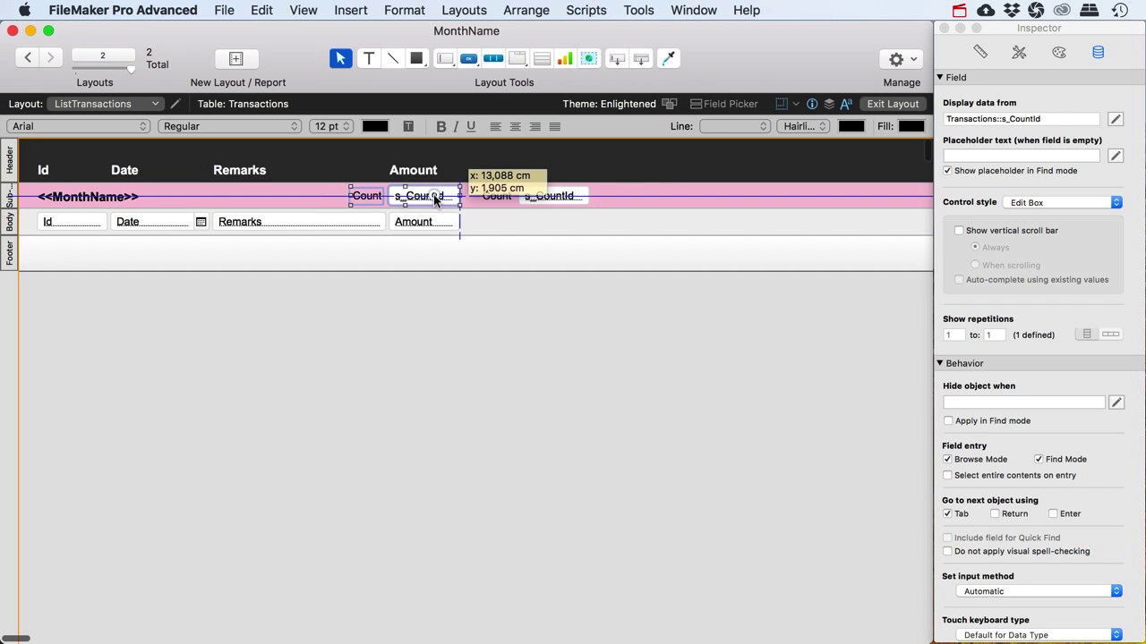
Step: Change the duplicated label to Amount and point the duplicated field to s_Total_Amount
double_click(377, 199)
double_click(377, 197)
type("Amount")
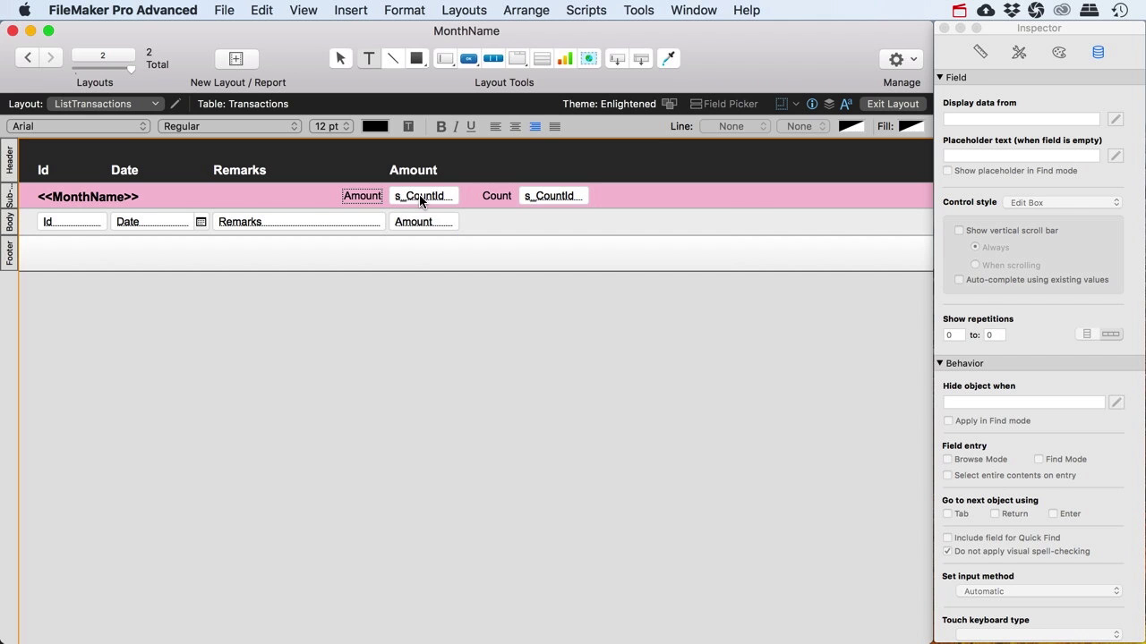
double_click(419, 194)
left_click(447, 307)
left_click(452, 325)
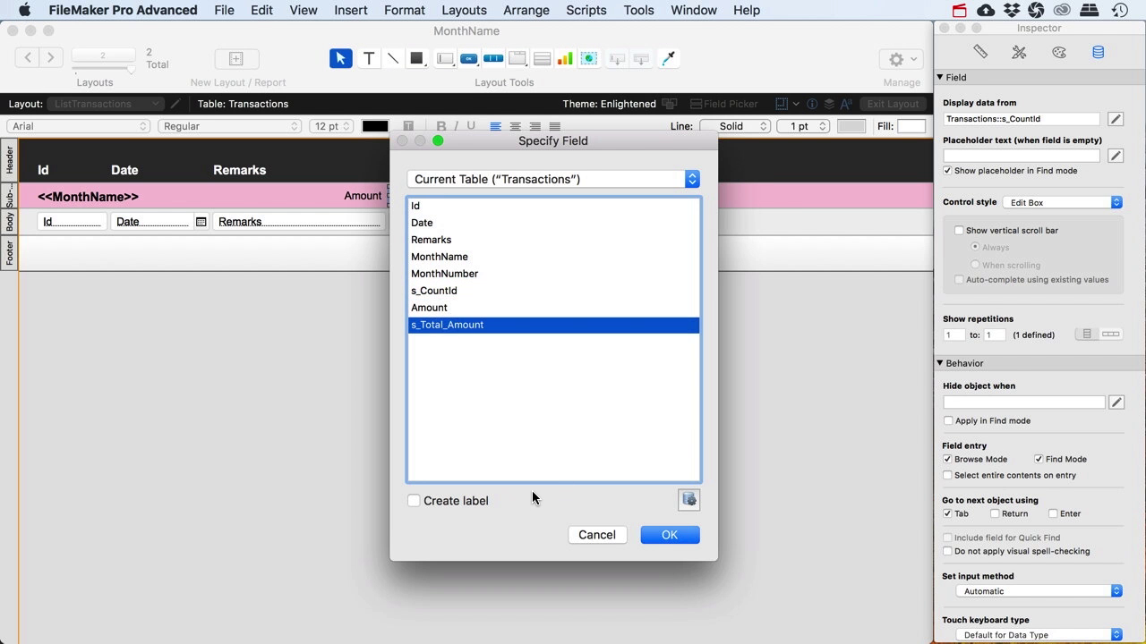
left_click(653, 536)
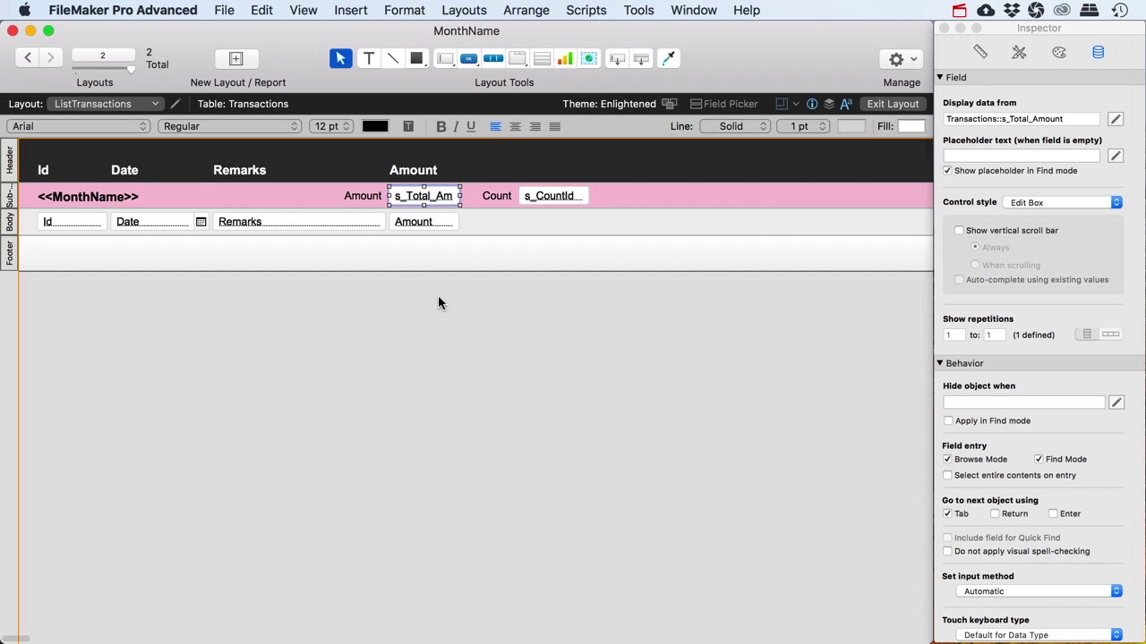
Step: Make the s_Total_Amount field bold and right-align it together with the Amount field
left_click(441, 127)
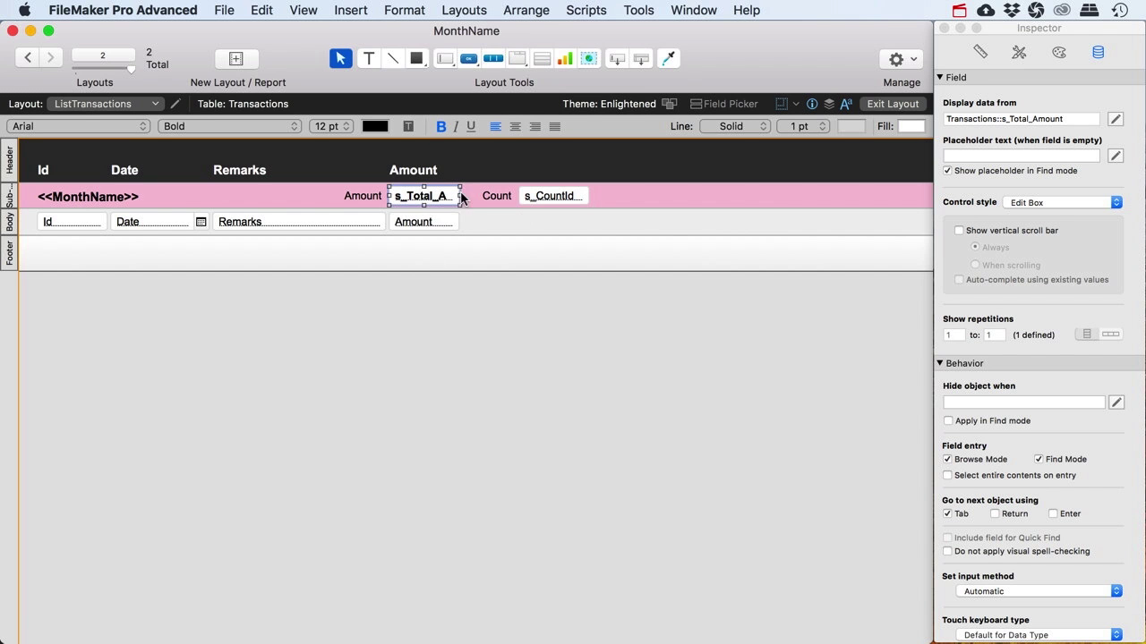
left_click(439, 224, "shift")
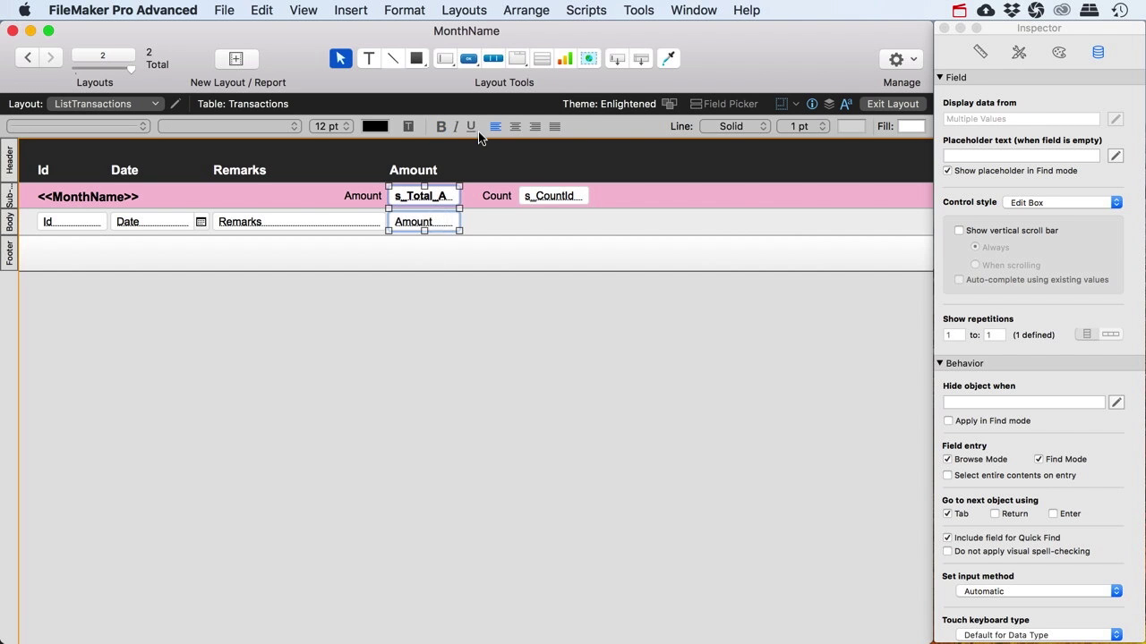
left_click(535, 126)
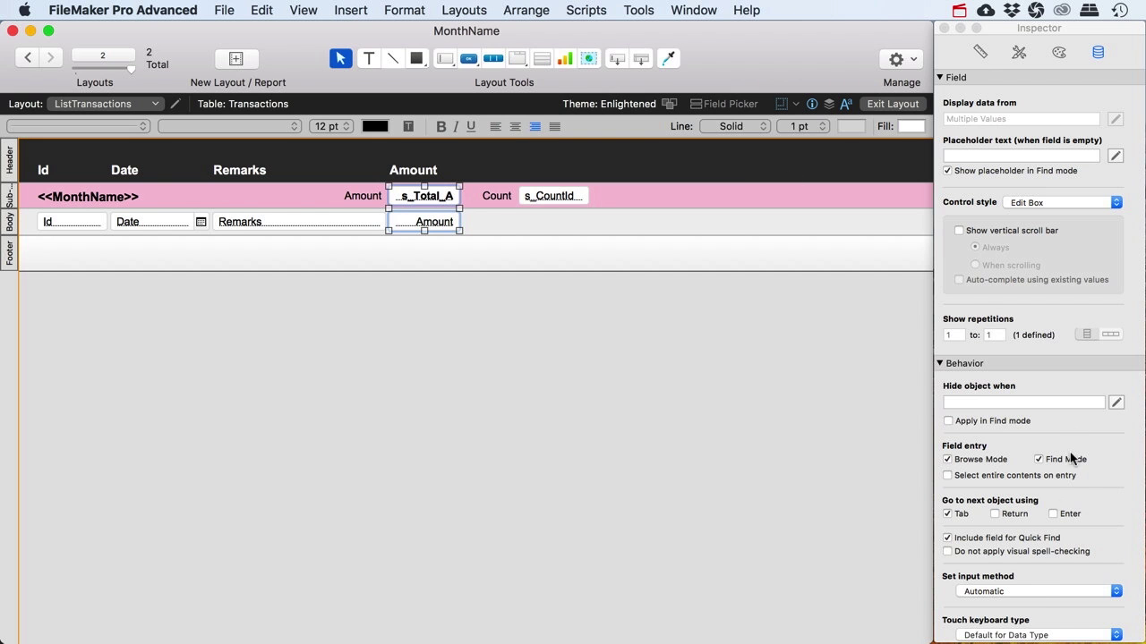
Step: Format both amount fields as Currency in the €-1234 style with 2 fixed decimals and red negatives, and return to Browse mode
scroll(1040, 589, "down", 3)
left_click(1053, 587)
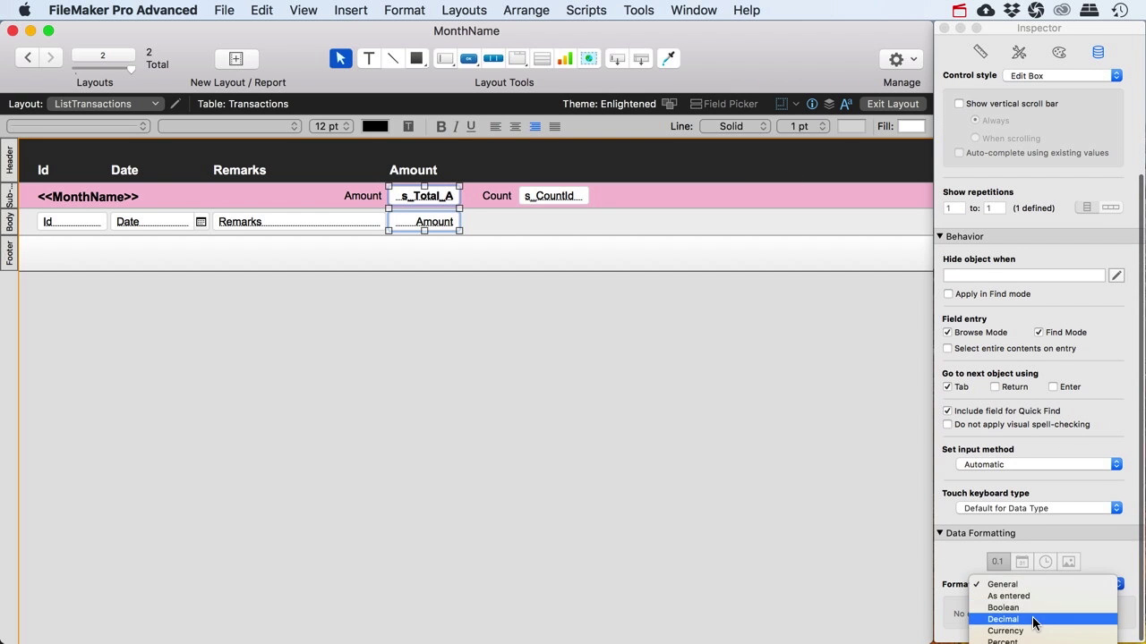
left_click(1016, 626)
scroll(1021, 501, "down", 5)
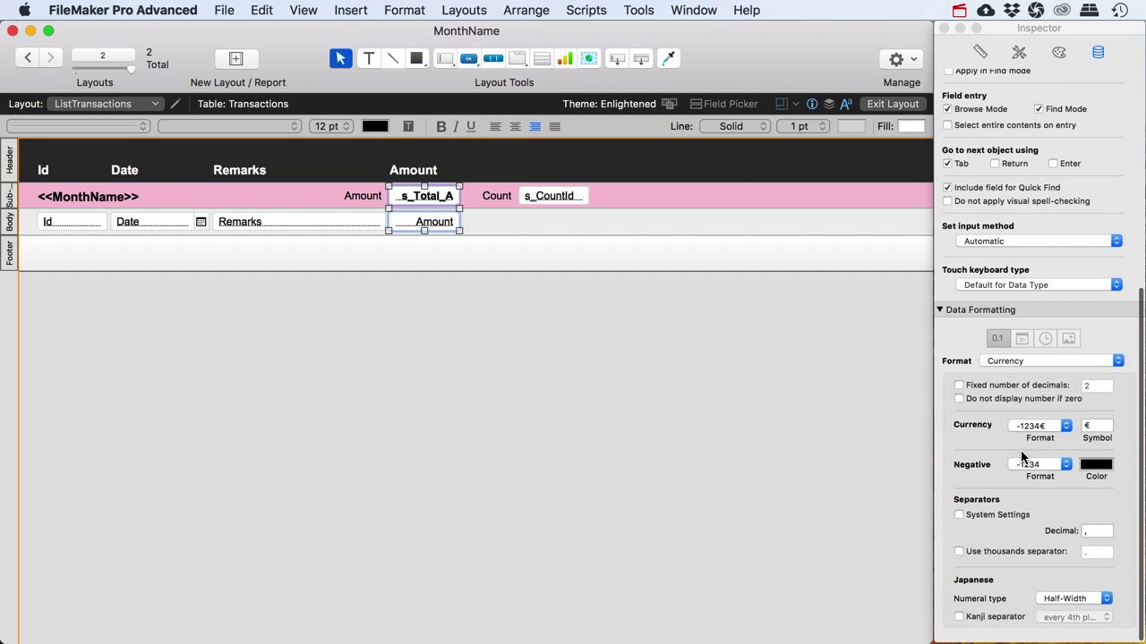
left_click(1094, 465)
left_click(1089, 632)
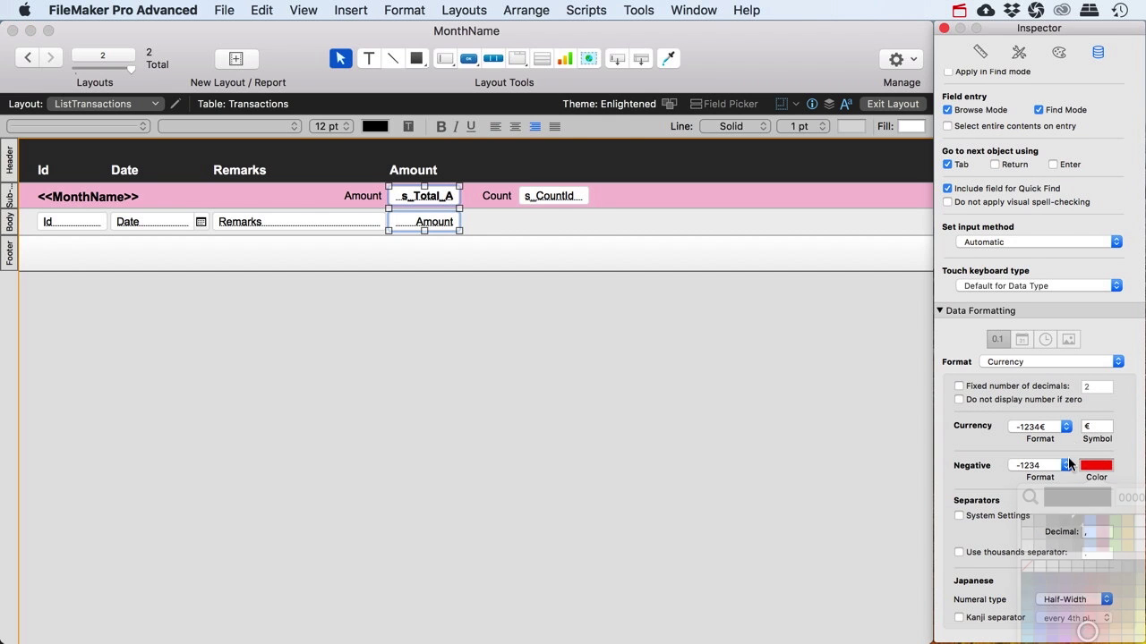
left_click(1067, 427)
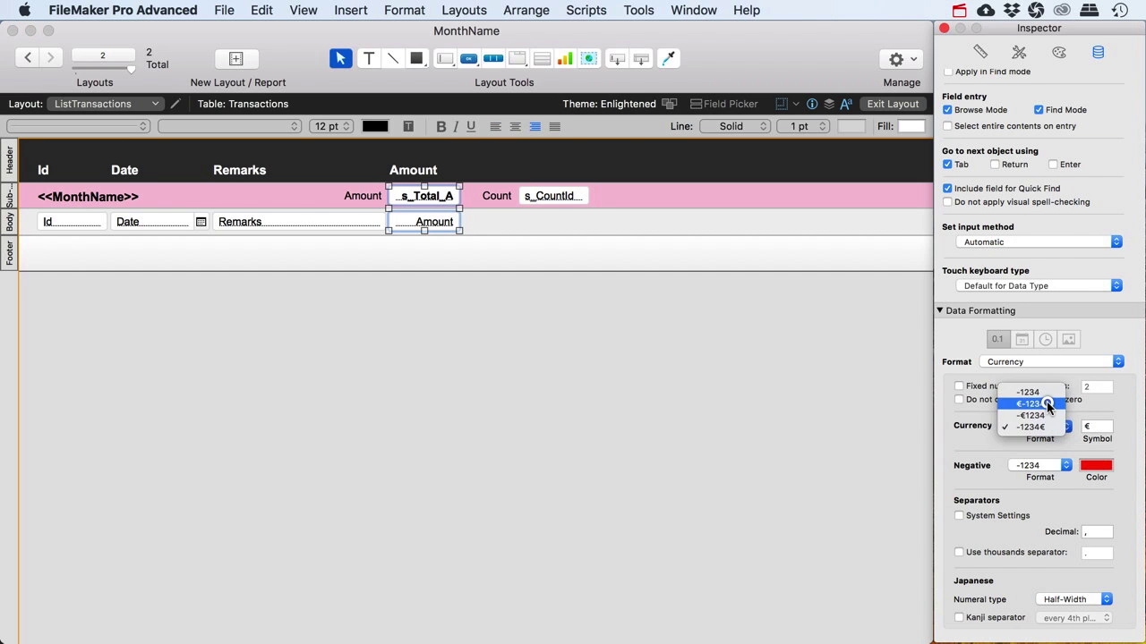
left_click(1046, 401)
left_click(1019, 386)
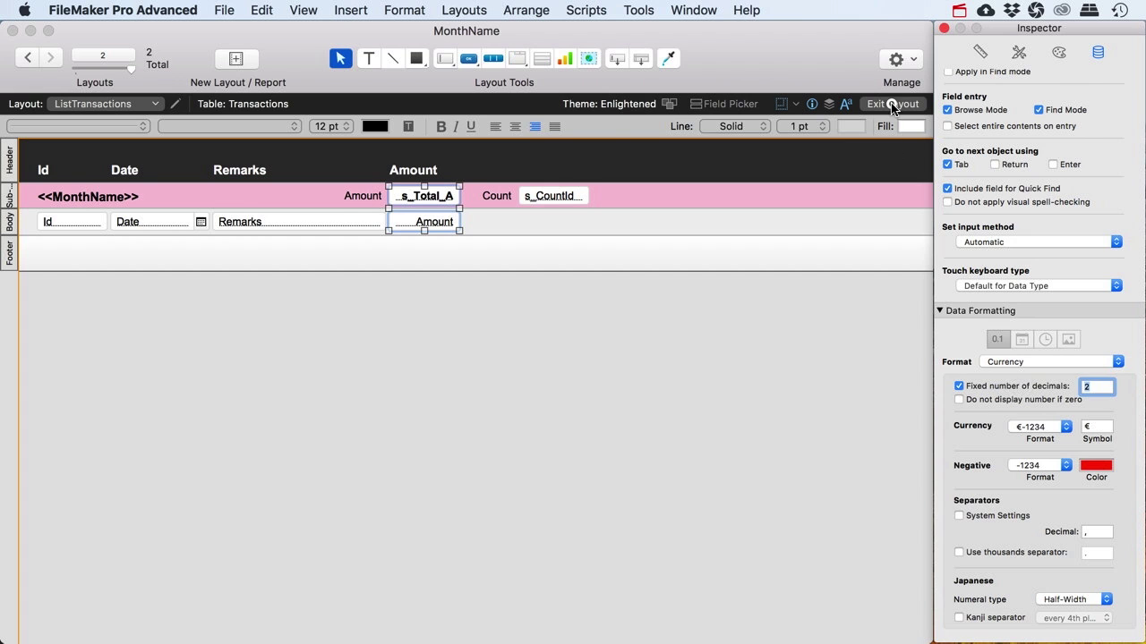
left_click(892, 103)
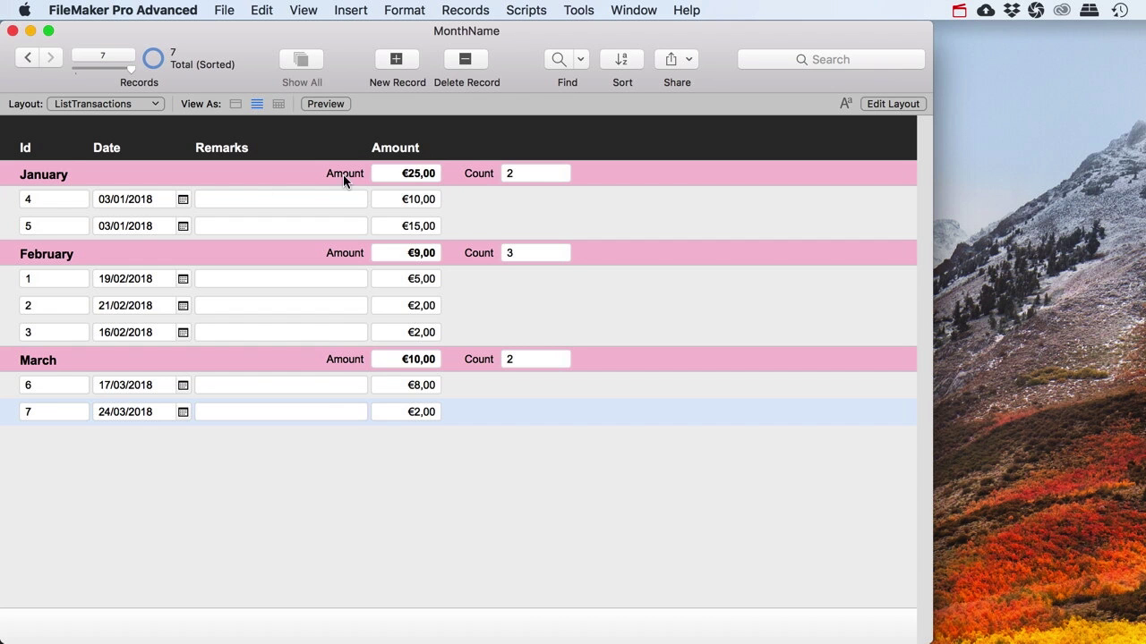
left_click(424, 198)
left_click(427, 226)
left_click(466, 221)
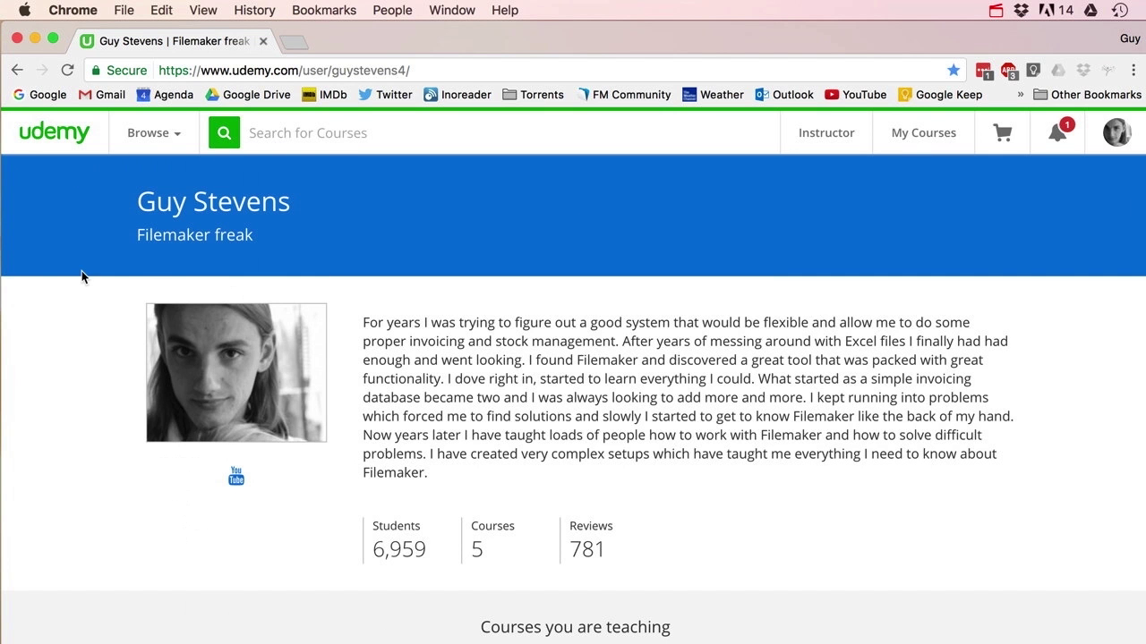
scroll(82, 271, "down", 5)
scroll(81, 270, "down", 3)
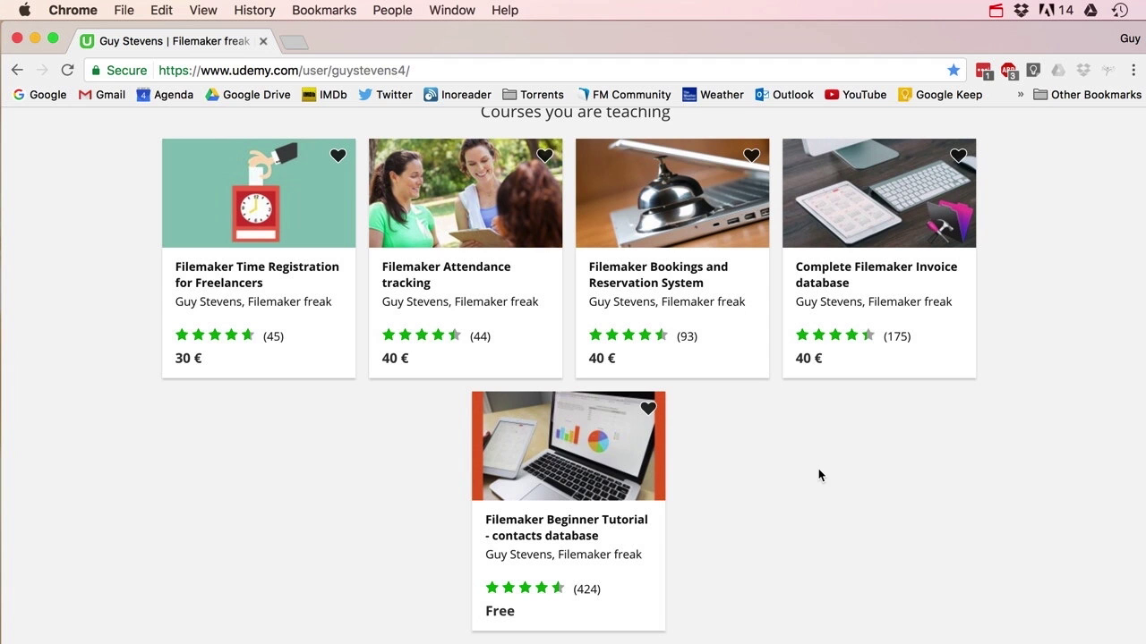
scroll(818, 473, "down", 2)
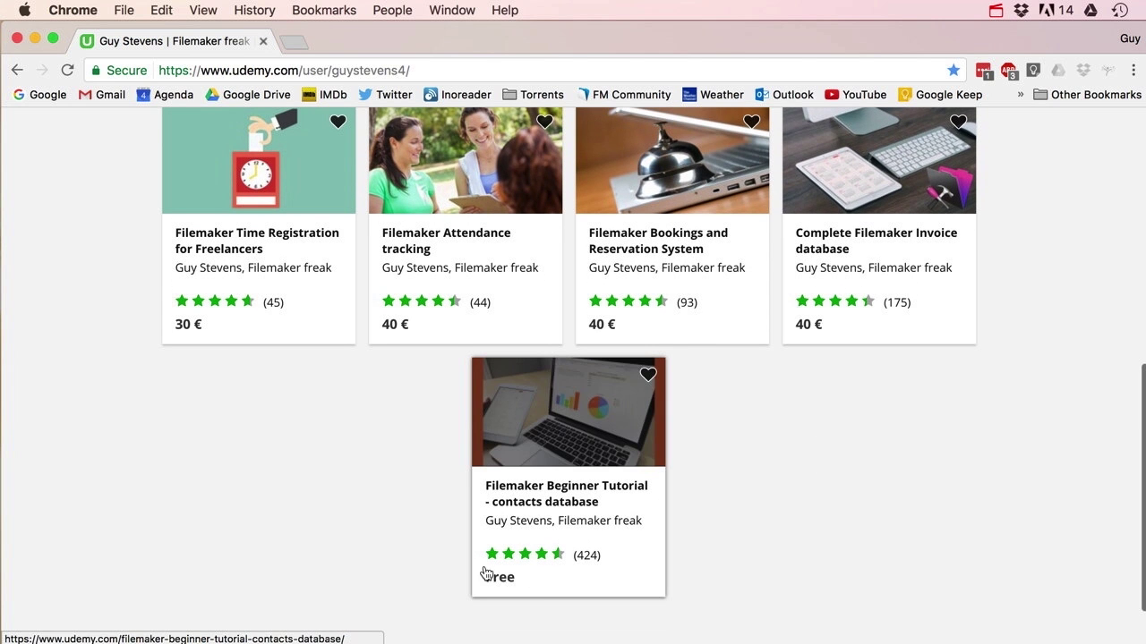